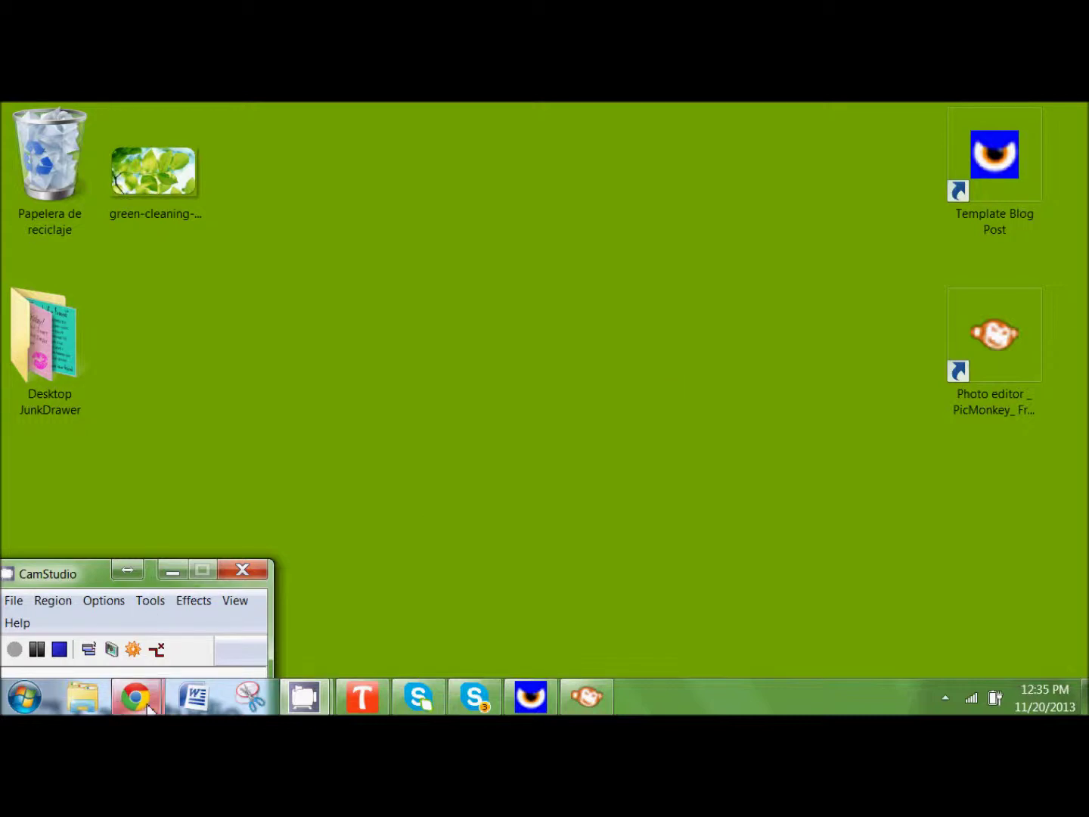
# Step: Bring the 'Welcome To Memphis Maids' Chrome window to the front and capture a screenshot
pyautogui.moveTo(134, 698)
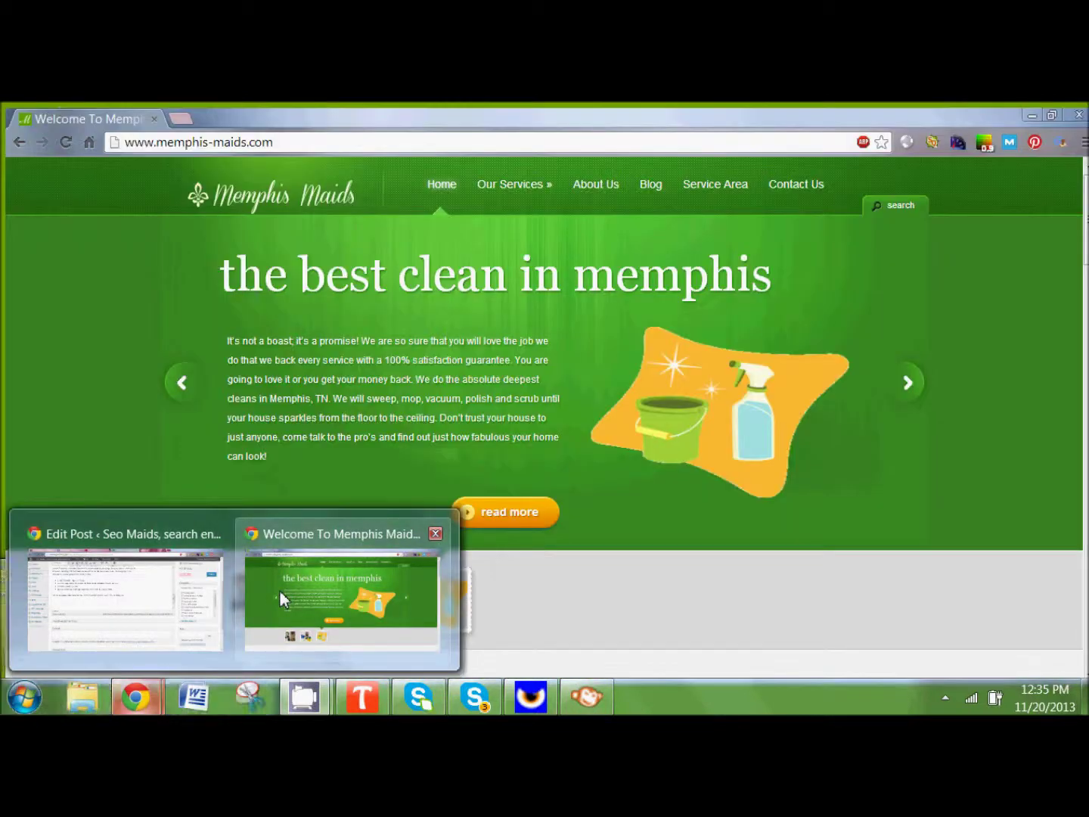
pyautogui.click(279, 590)
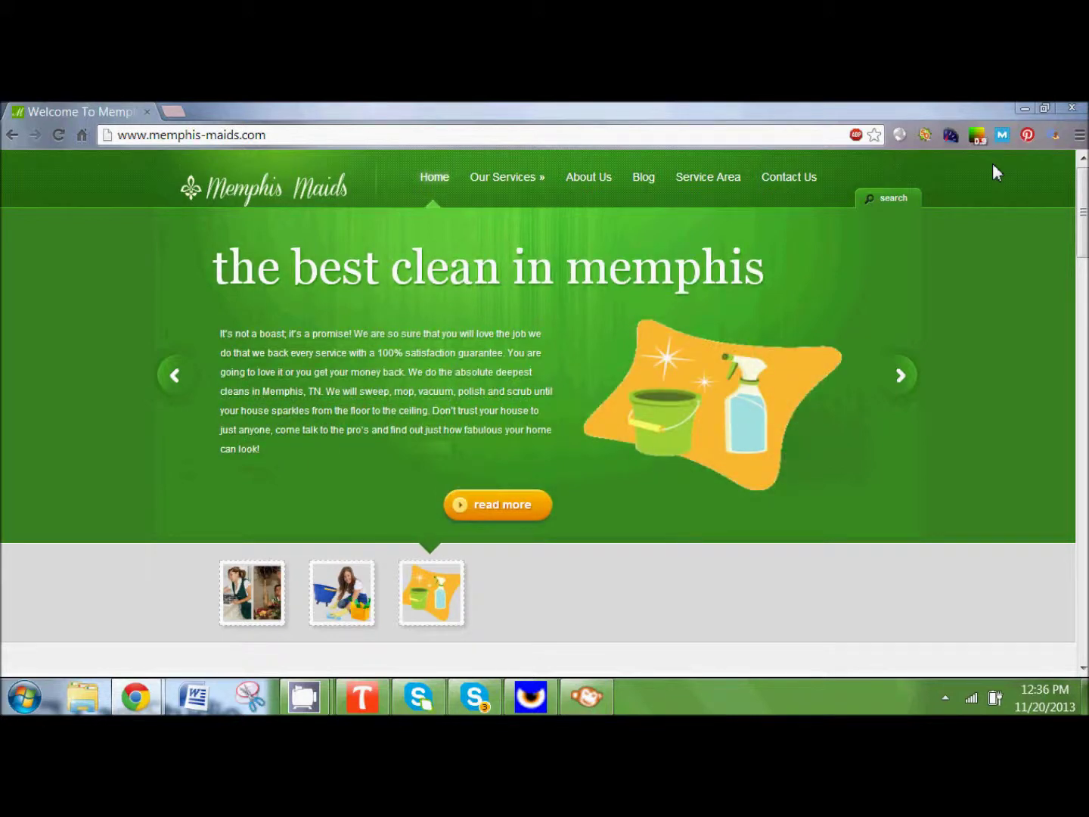
pyautogui.press('Print')
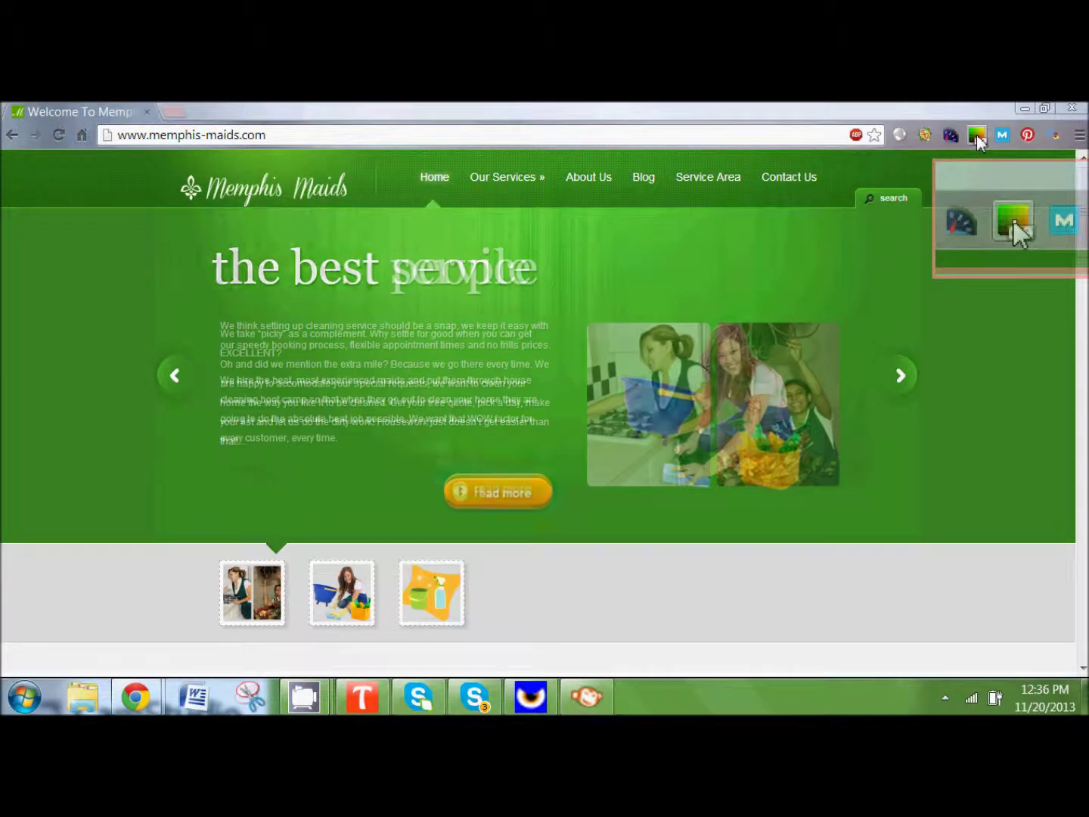
# Step: Eyedrop the site's green background with the colour-picker extension to read its hex code, 296E14
pyautogui.click(977, 137)
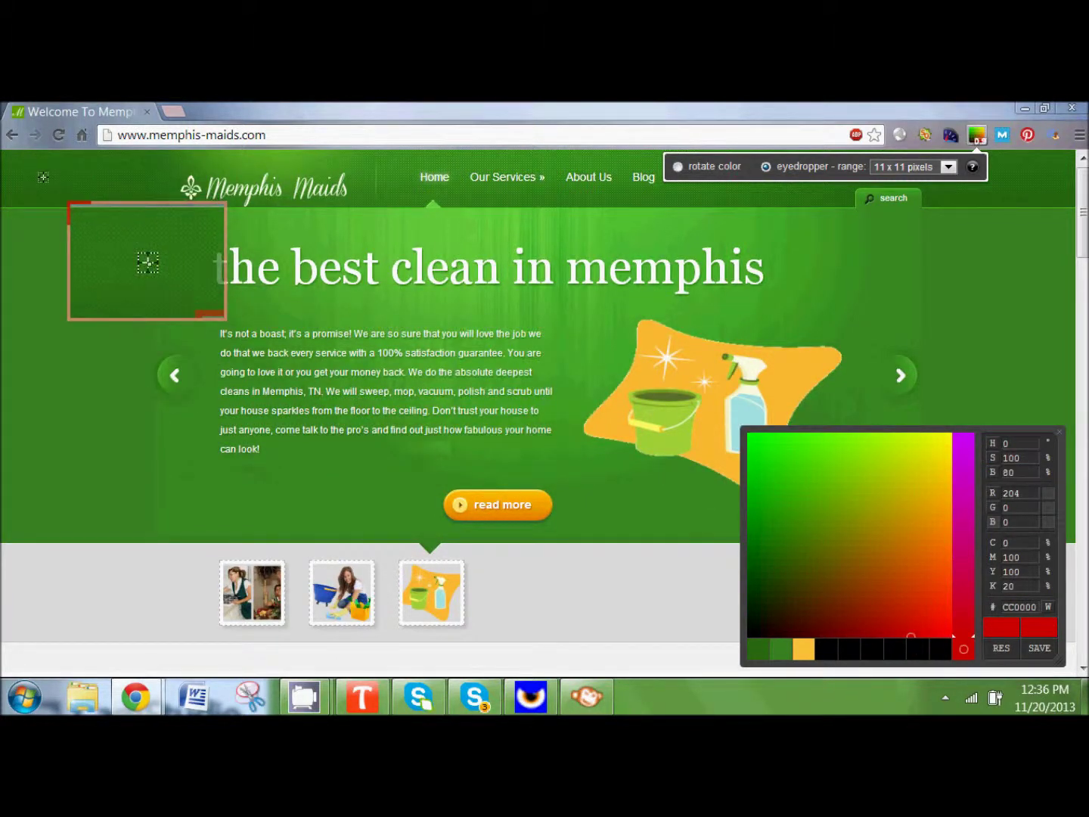
pyautogui.click(147, 262)
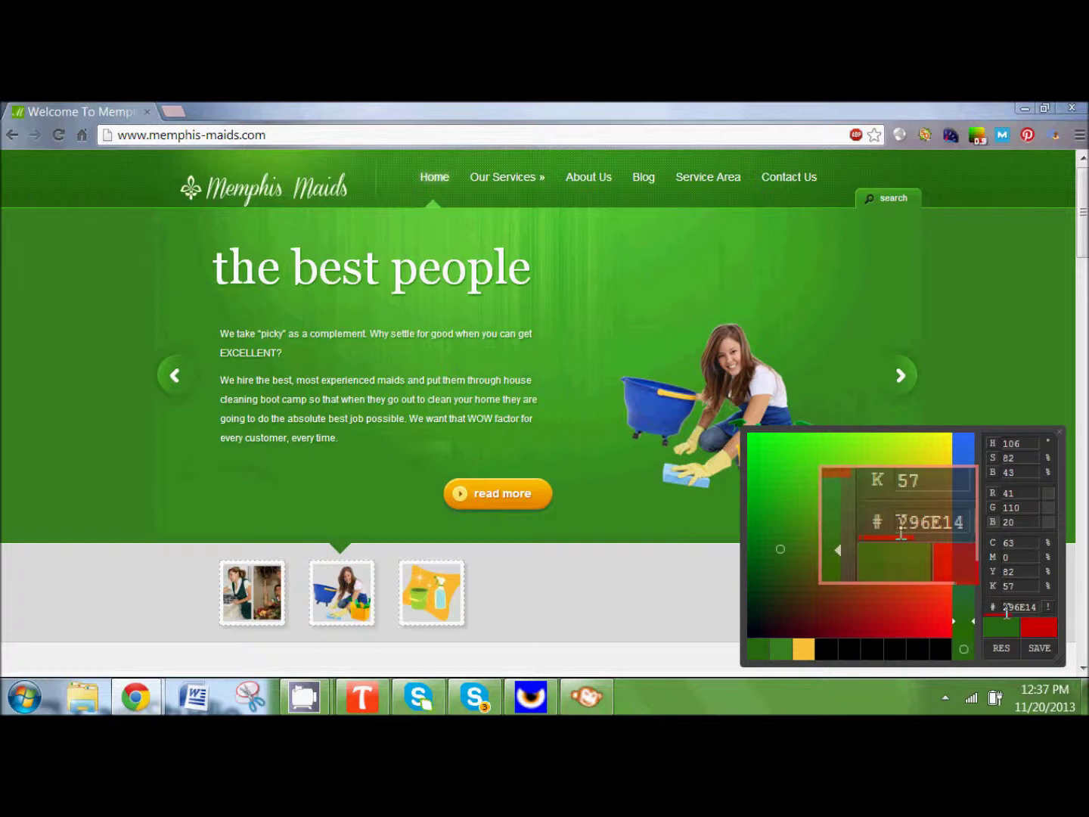
pyautogui.doubleClick(1015, 607)
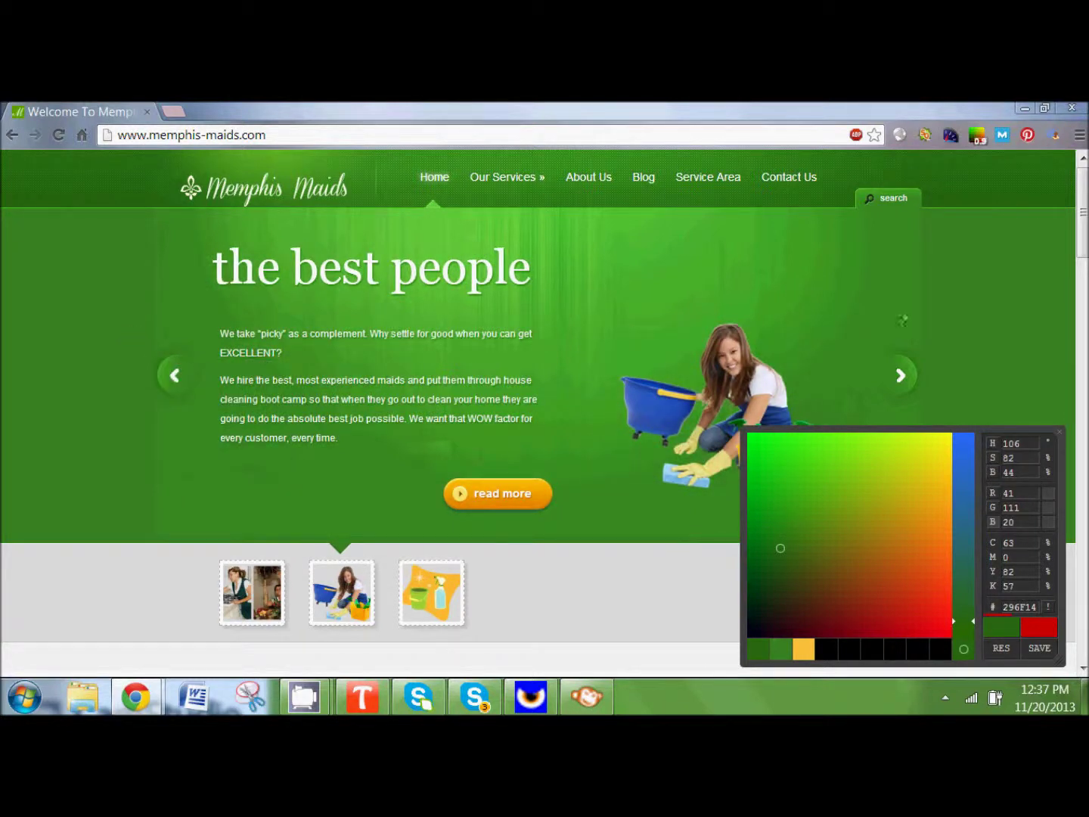
pyautogui.click(1059, 432)
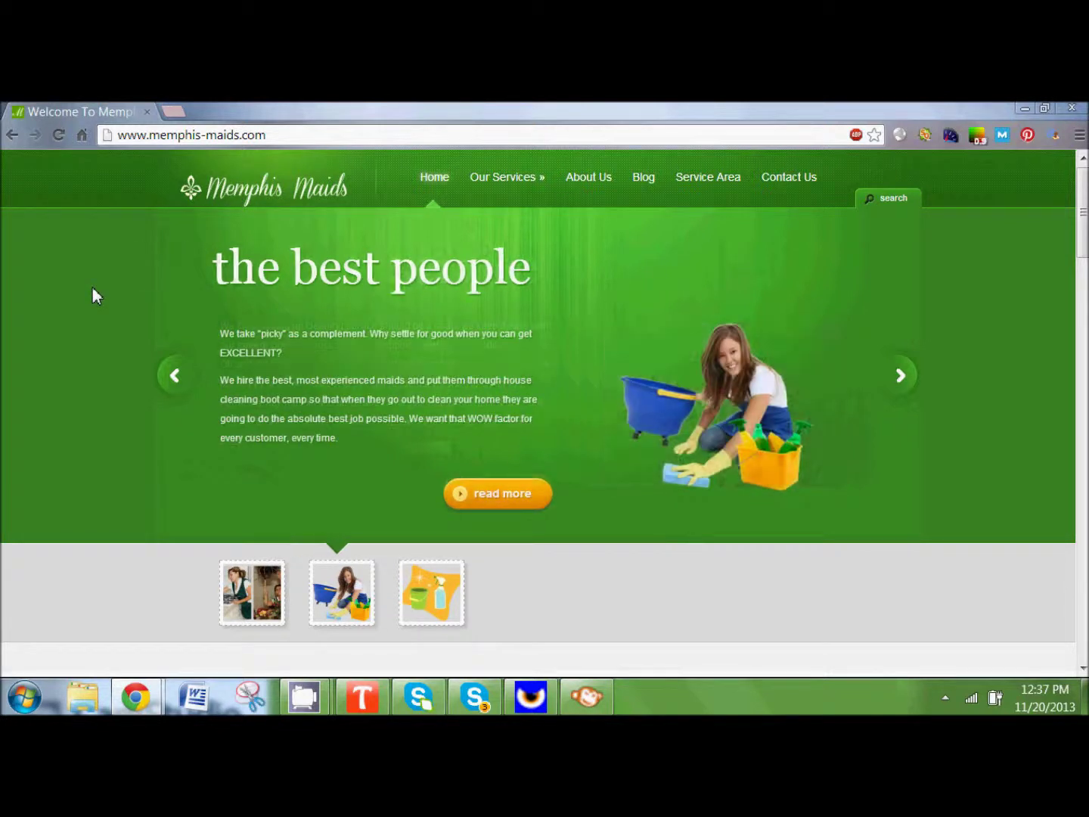
# Step: Save the Memphis Maids logo image as mmlogo-transp.png
pyautogui.rightClick(256, 195)
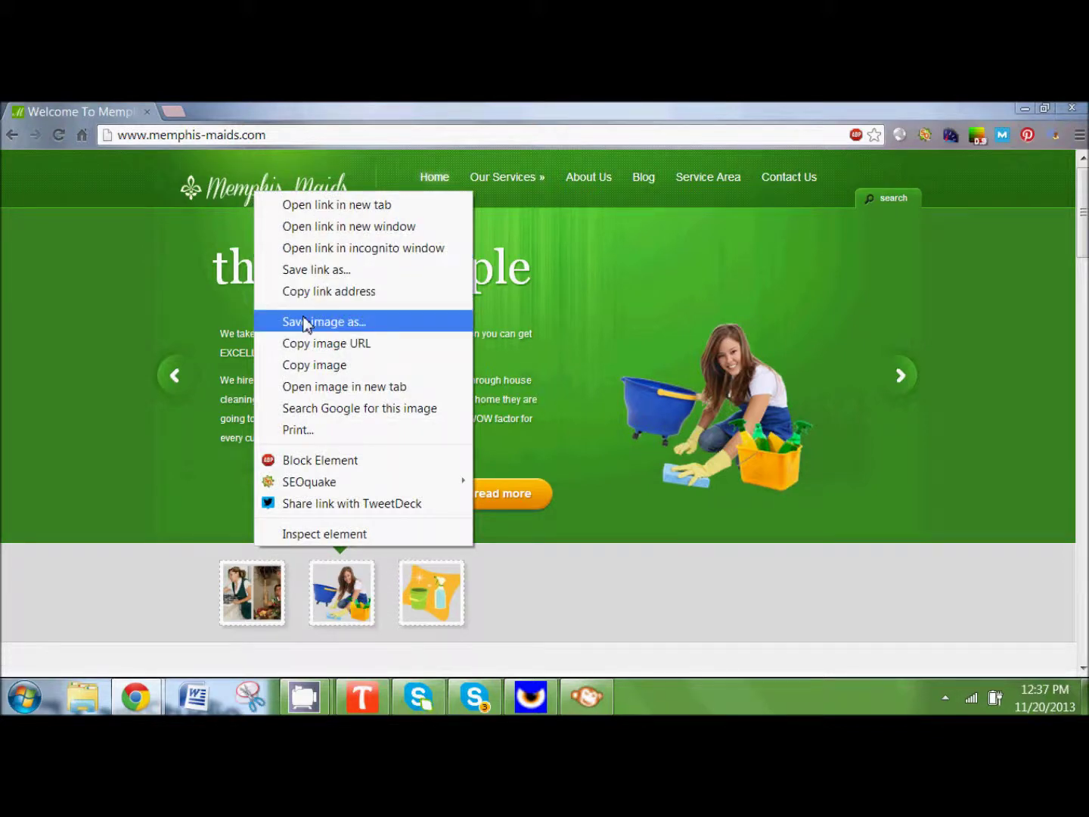
pyautogui.rightClick(198, 199)
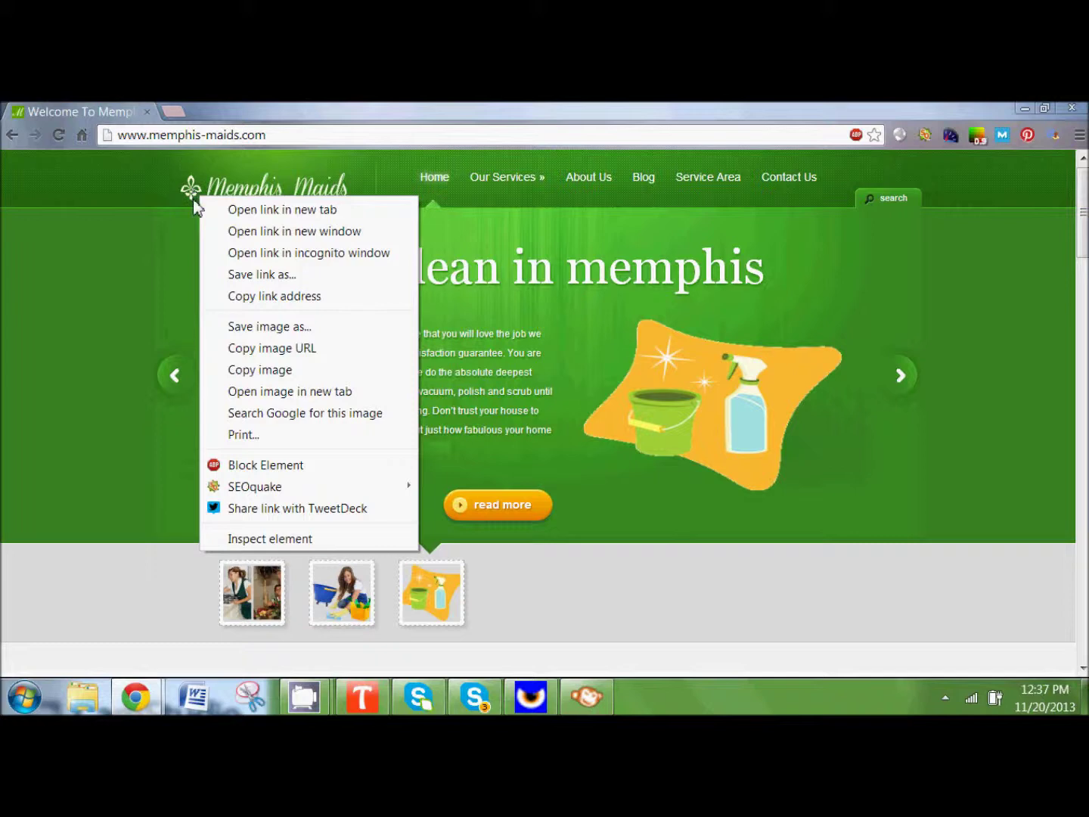
pyautogui.click(239, 326)
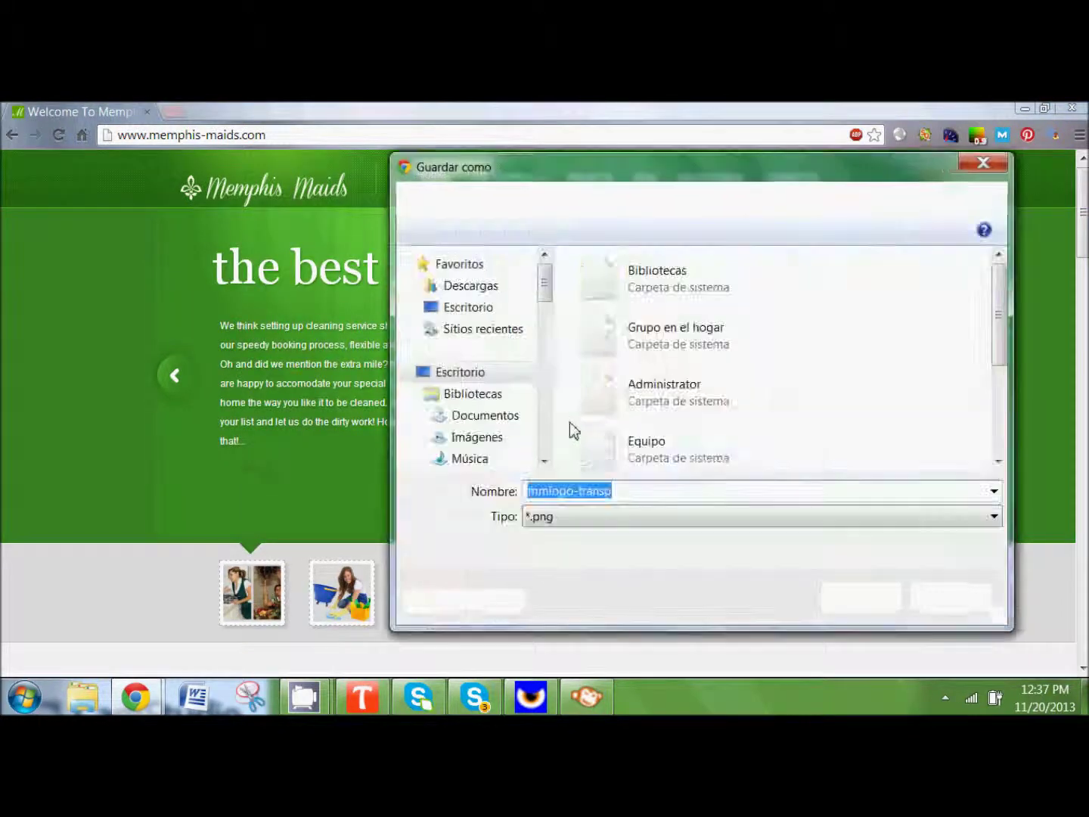
pyautogui.click(840, 598)
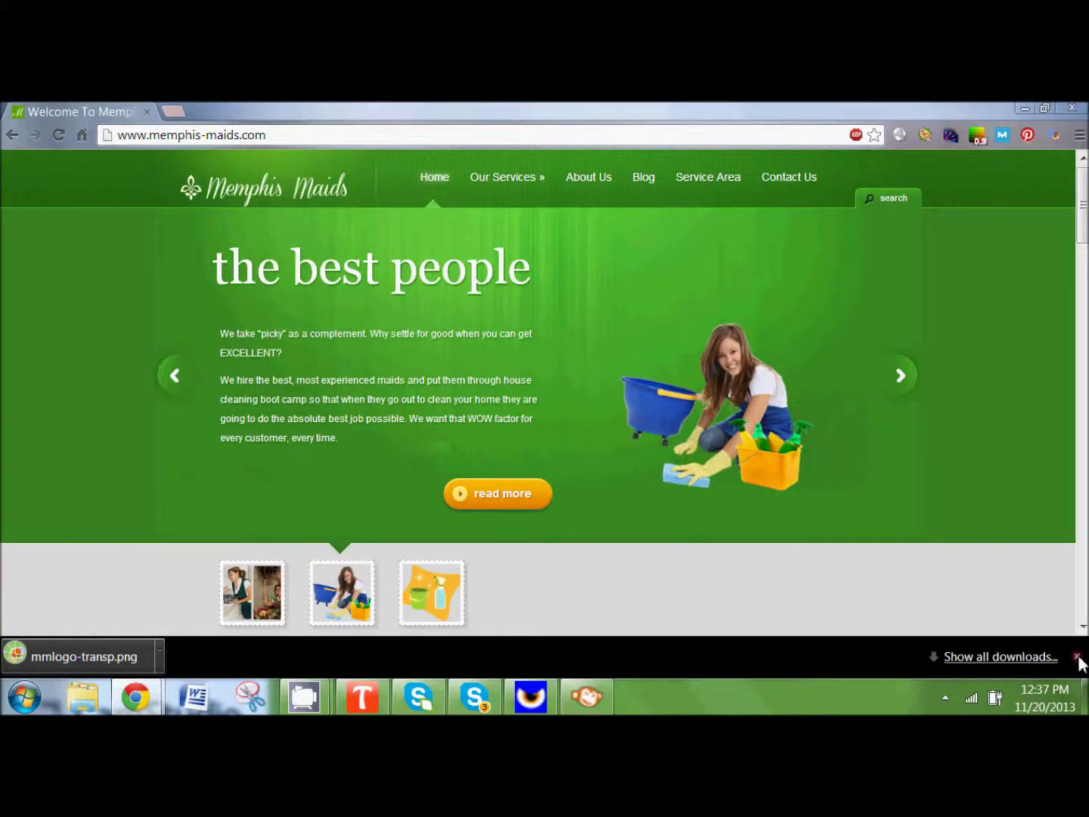
# Step: Close the downloads bar and minimise Chrome to reveal the desktop
pyautogui.click(1078, 657)
pyautogui.scroll(-3, 74, 285)
pyautogui.scroll(3, 75, 285)
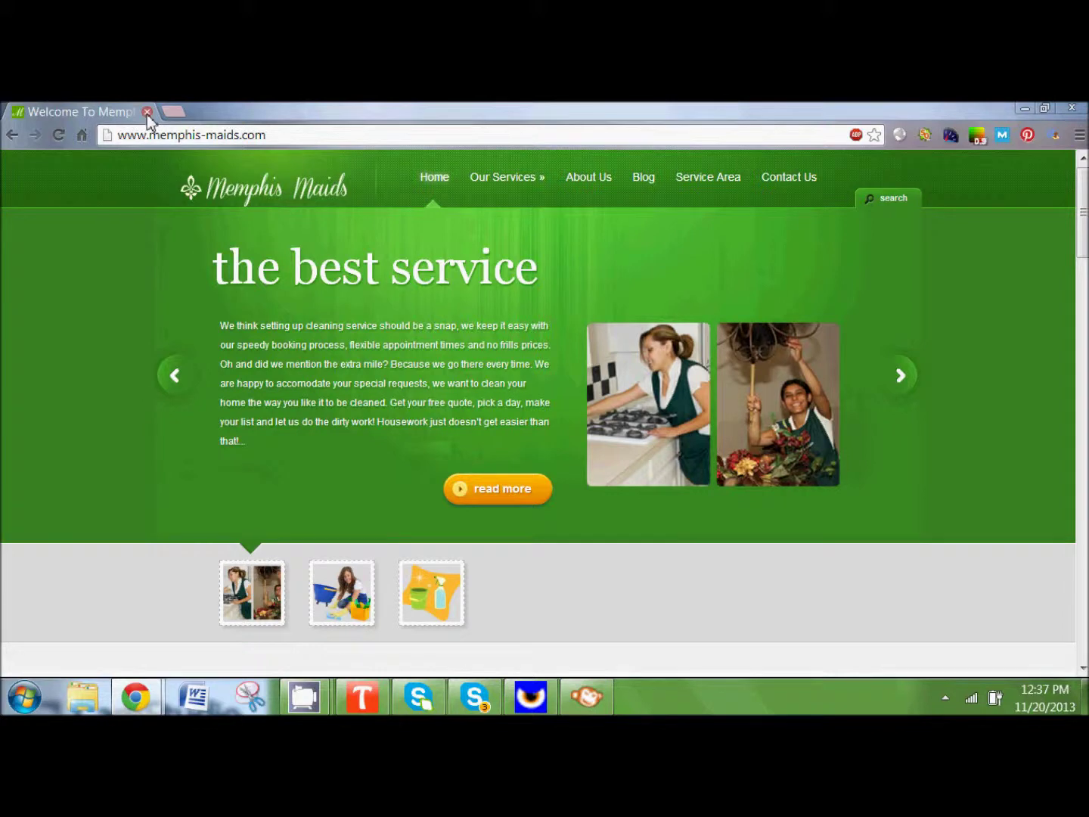
pyautogui.click(1025, 110)
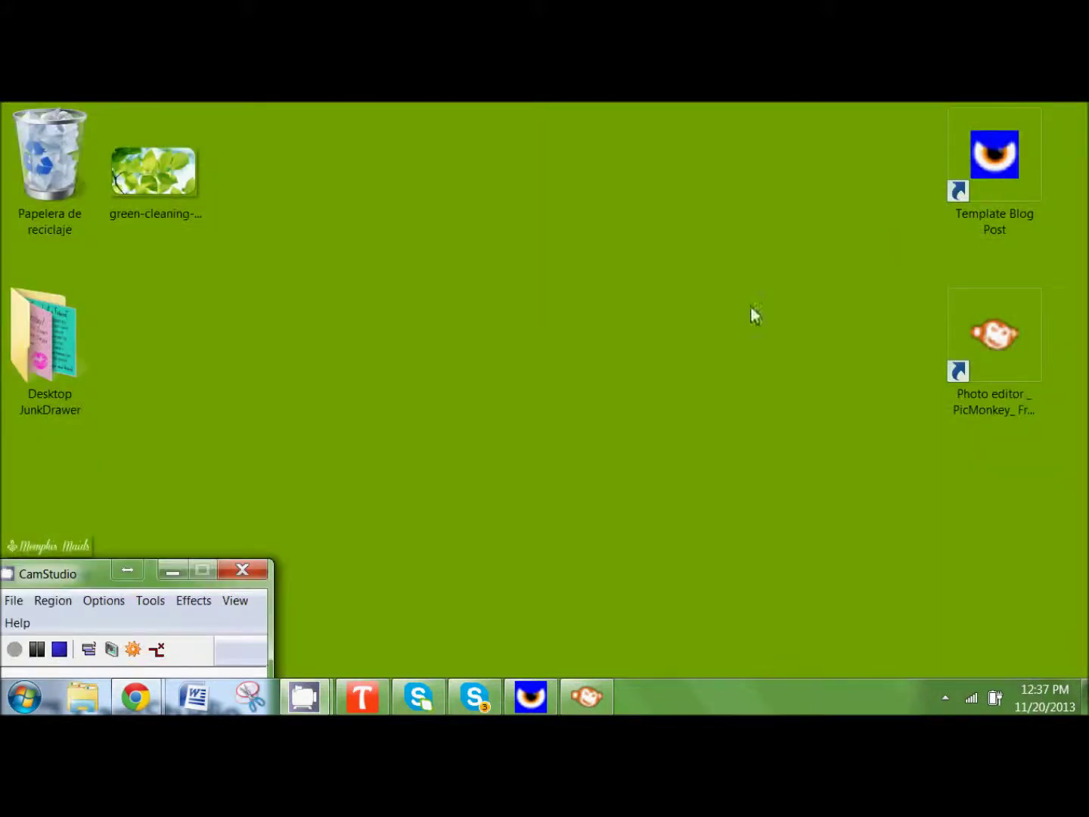
# Step: Open the SEO Maids free-templates blog post from the Template Blog Post shortcut, maximised
pyautogui.doubleClick(986, 207)
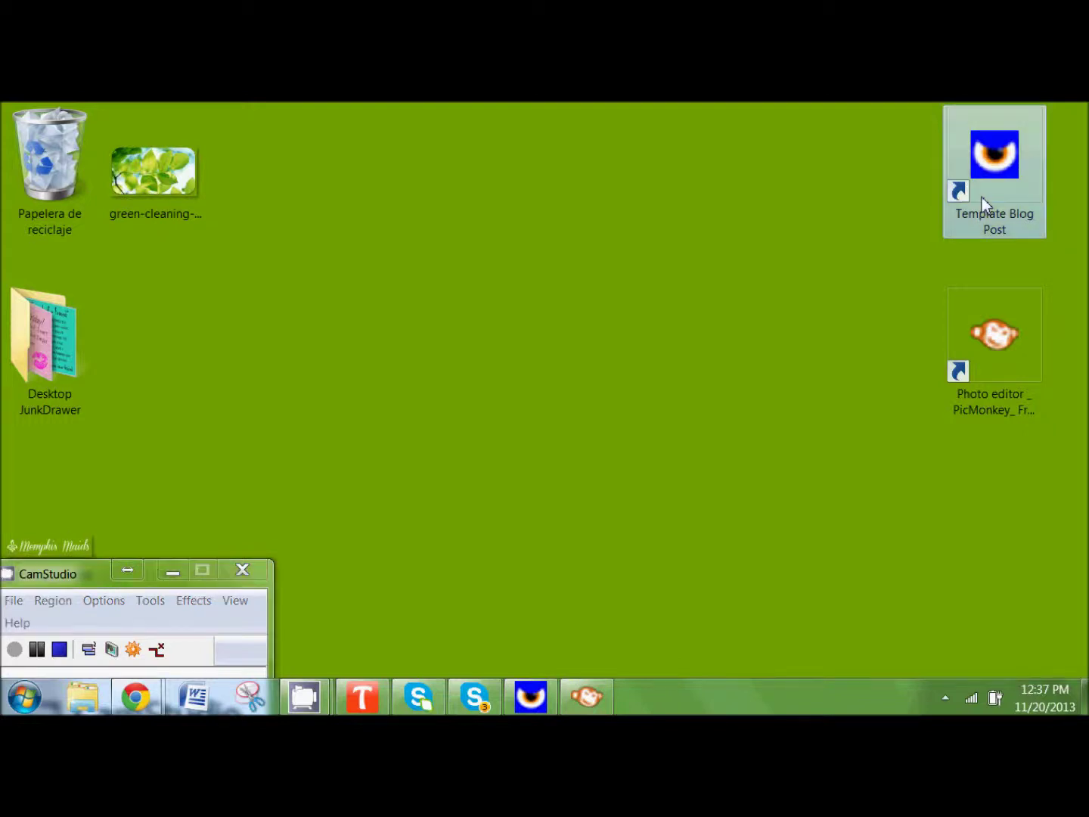
pyautogui.click(775, 234)
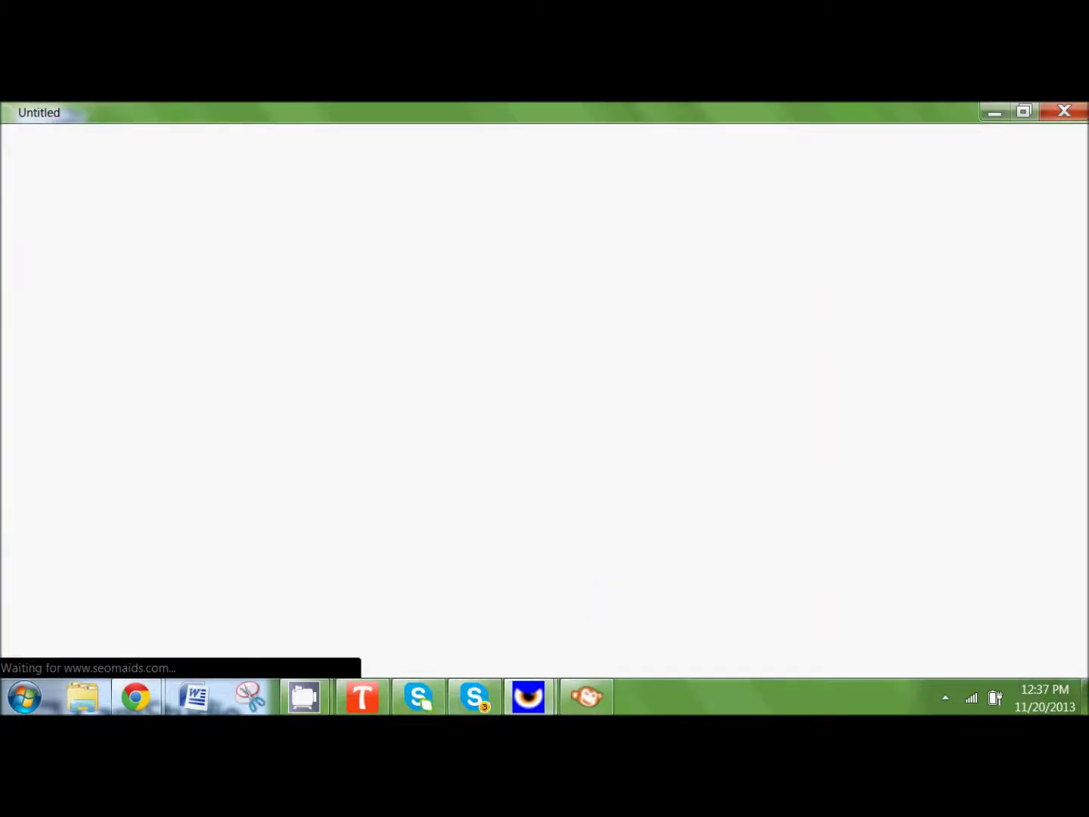
pyautogui.moveTo(528, 696)
pyautogui.click(463, 623)
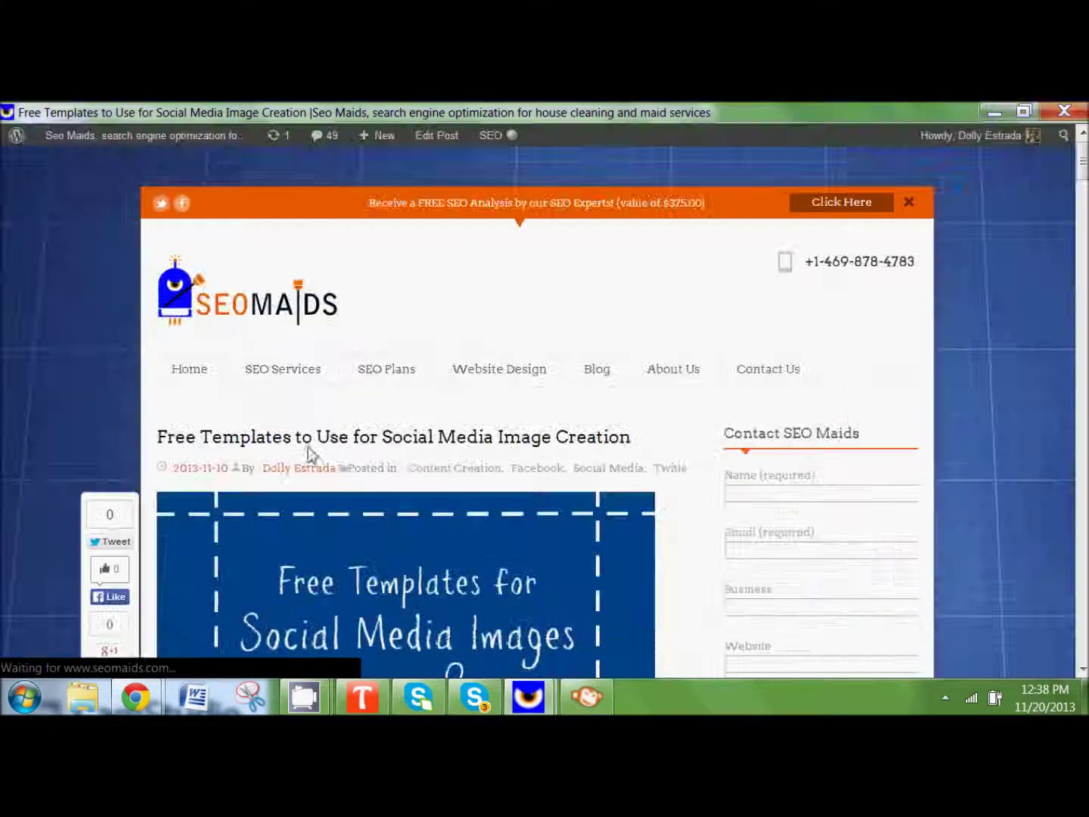
pyautogui.scroll(-5, 17, 360)
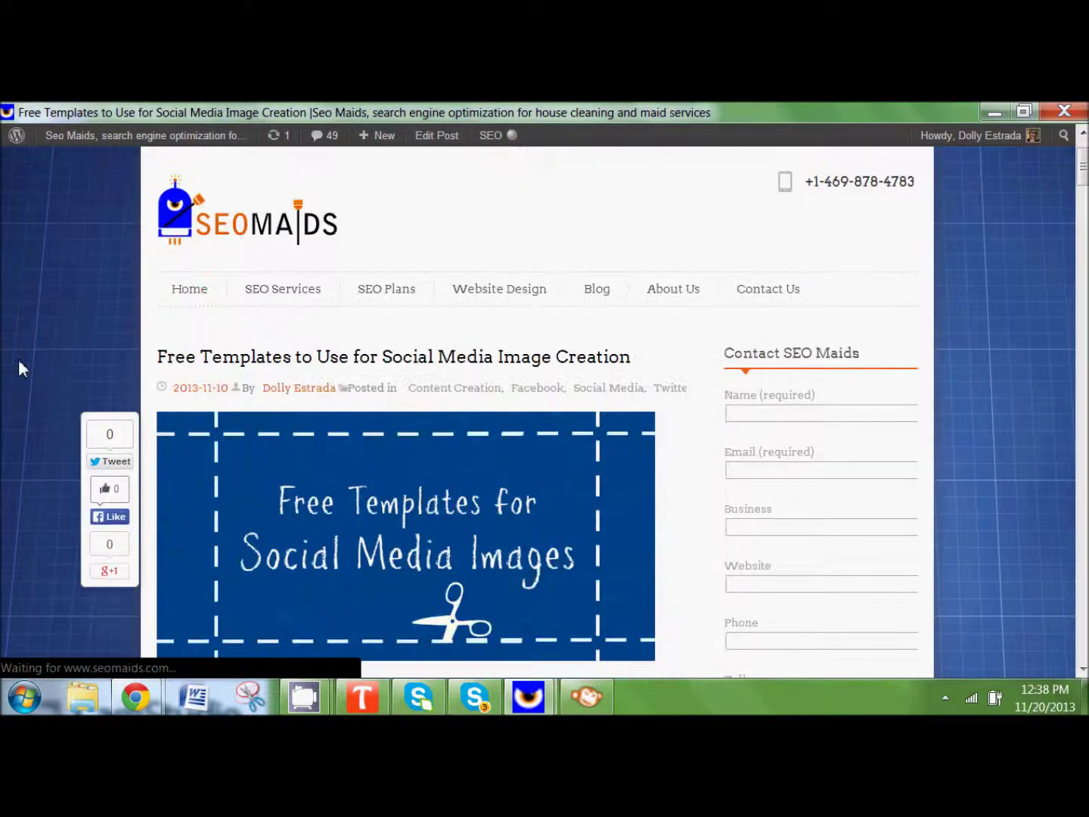
pyautogui.scroll(-5, 16, 354)
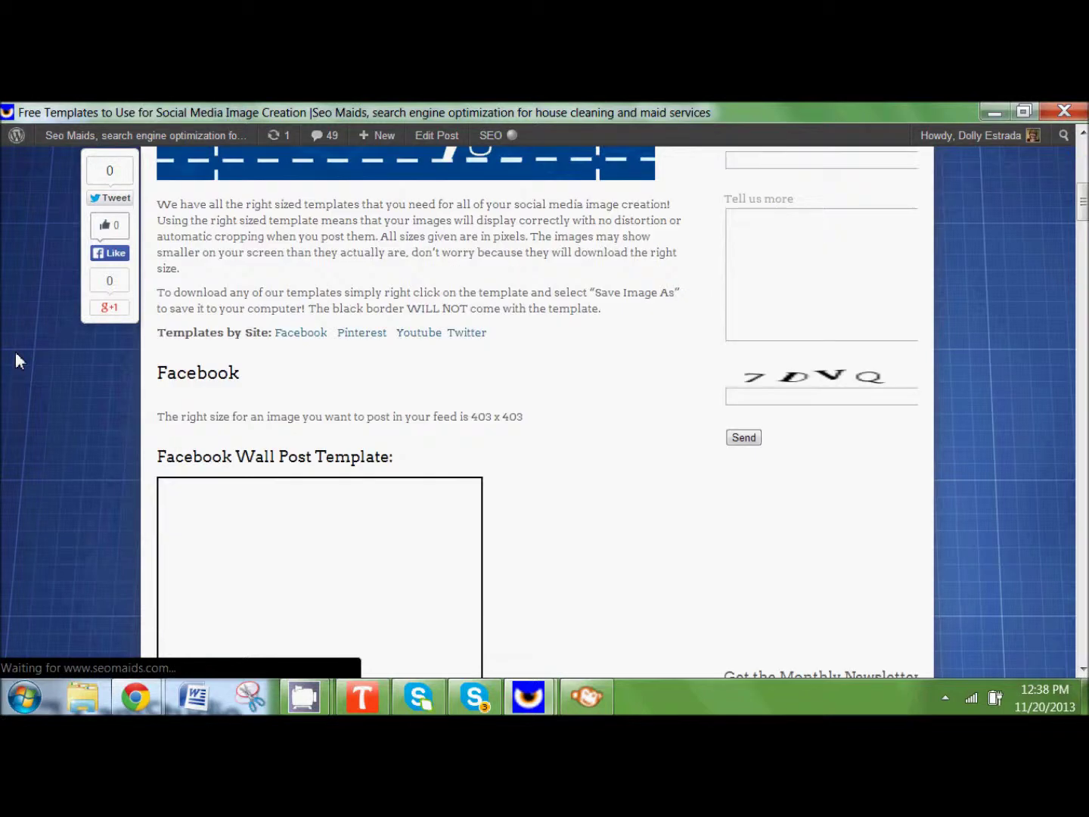
pyautogui.scroll(-4, 18, 353)
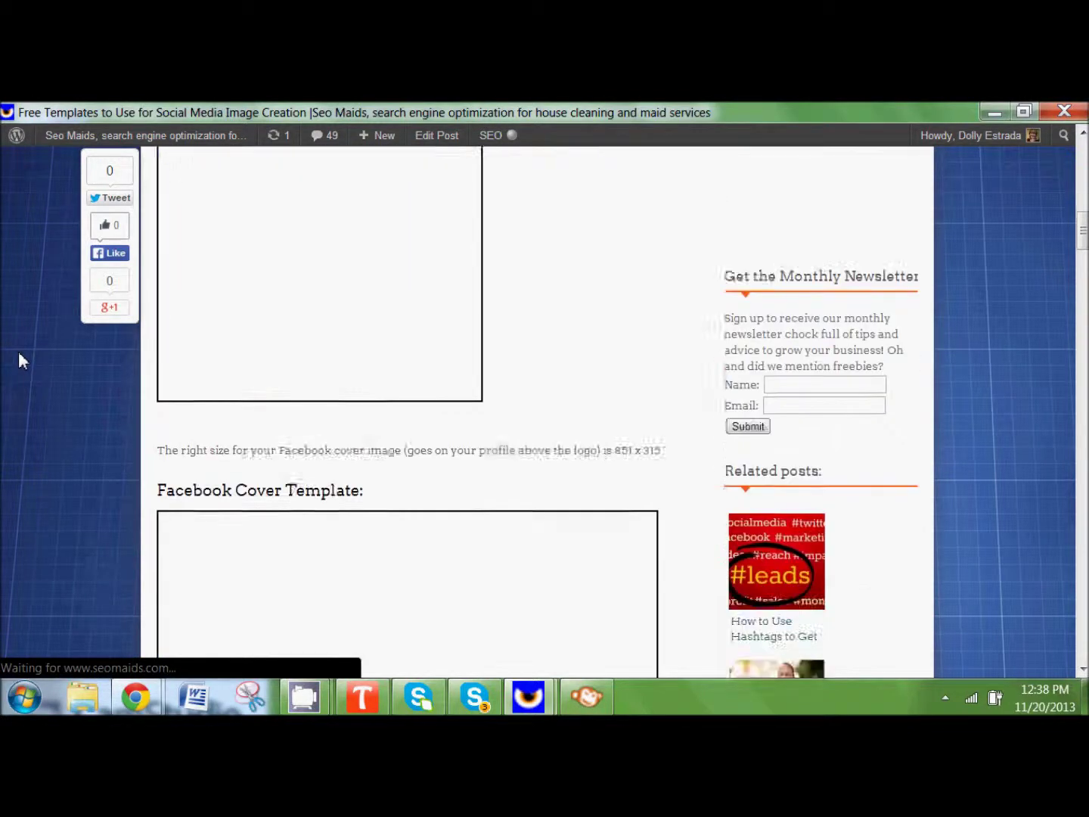
pyautogui.scroll(1, 25, 355)
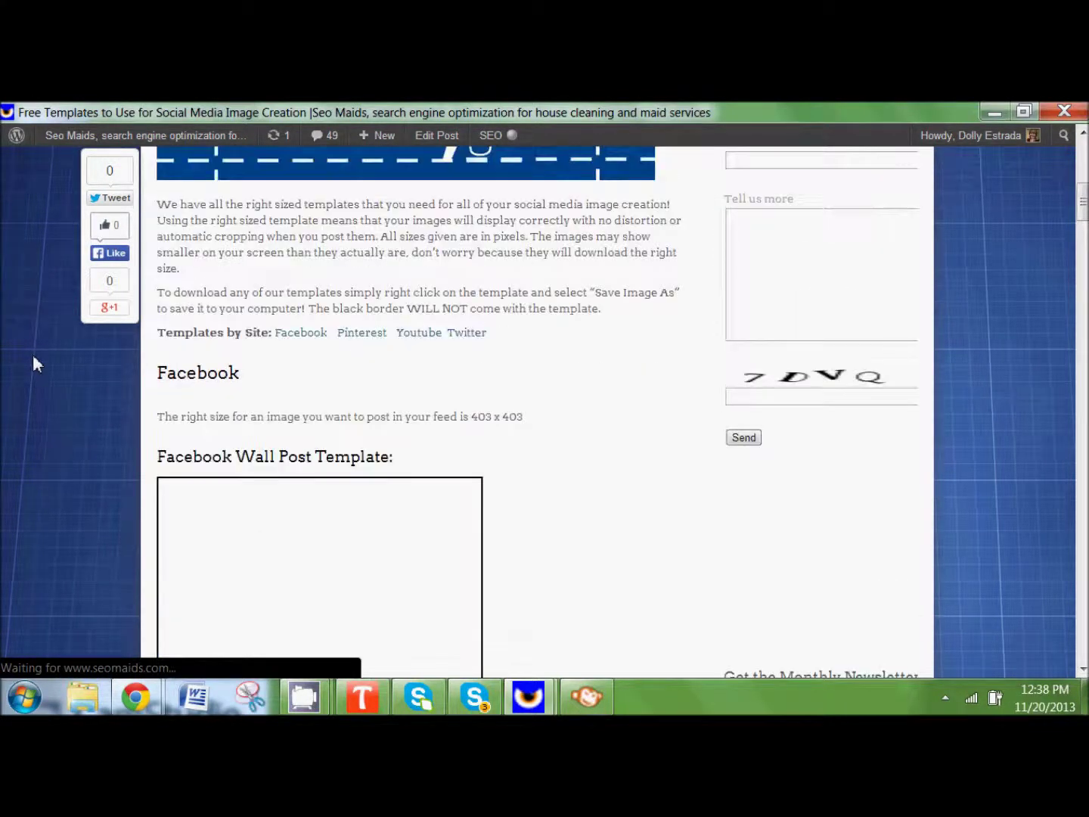
pyautogui.scroll(-1, 40, 356)
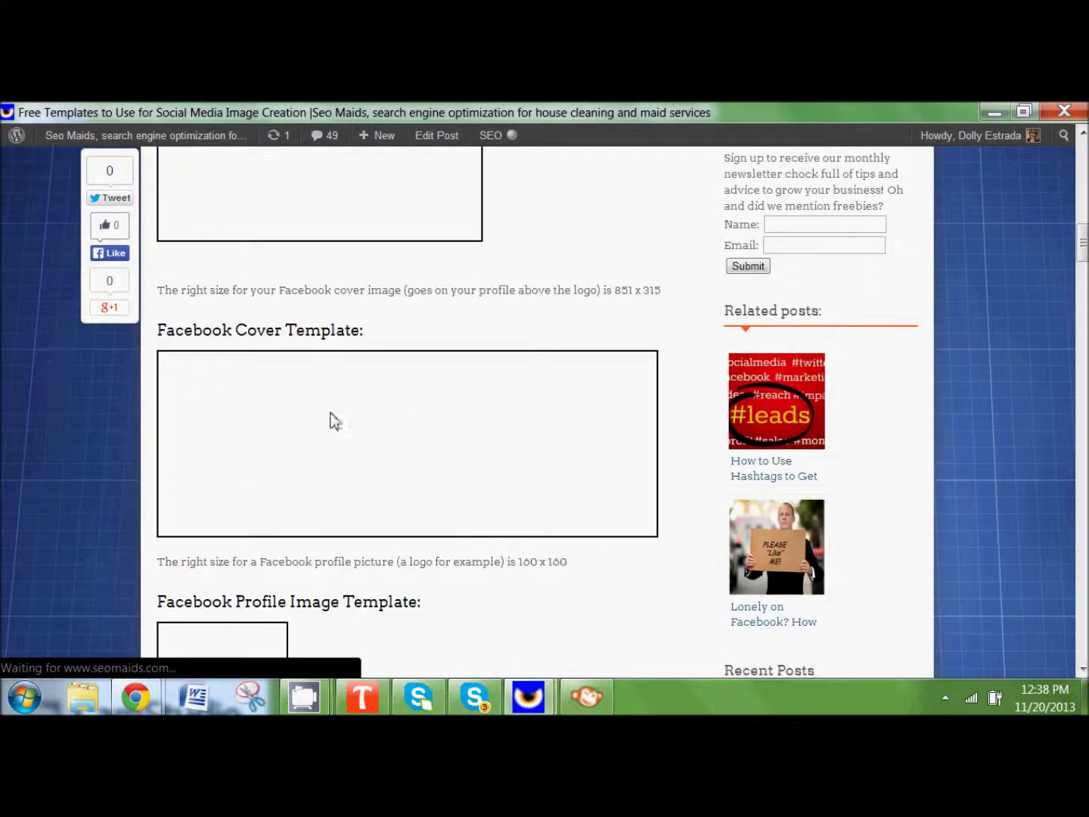
# Step: Save the blank cover template image as BLANK-facebook-cover.jpg
pyautogui.rightClick(270, 415)
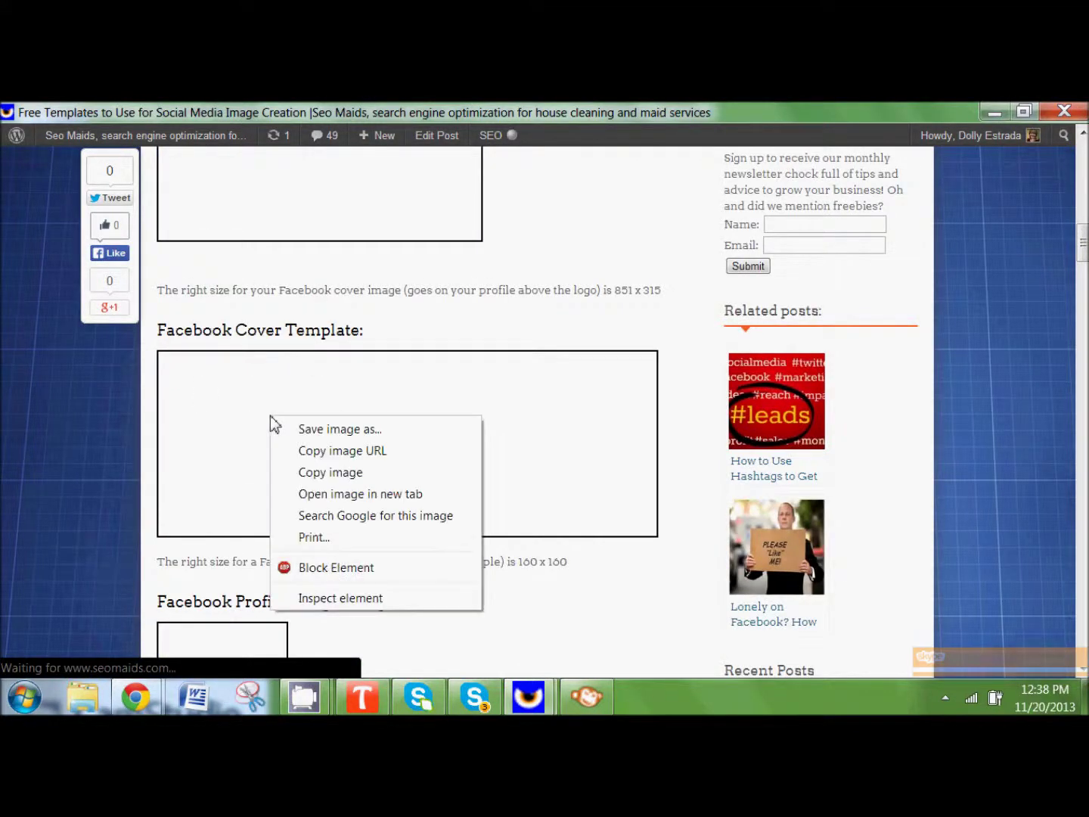
pyautogui.click(306, 437)
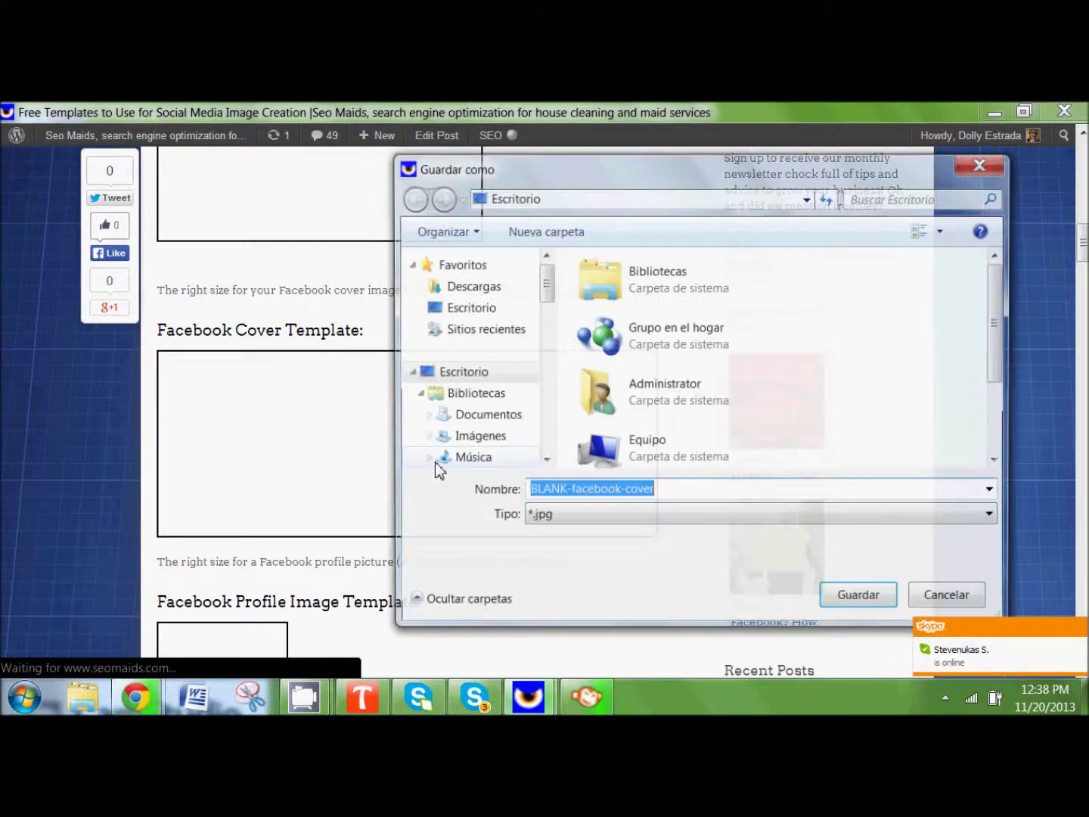
pyautogui.click(875, 597)
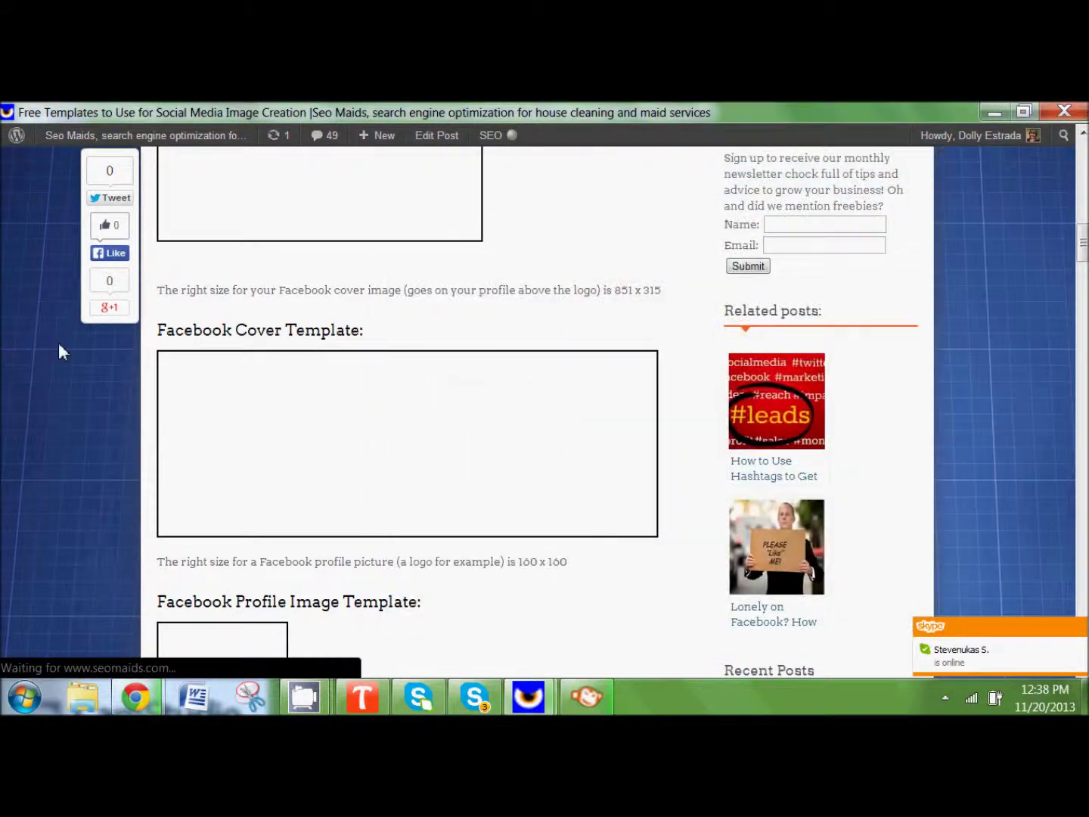
# Step: Save Facebook-Profile-Image-Template.jpg, then minimise the browser
pyautogui.scroll(-4, 38, 373)
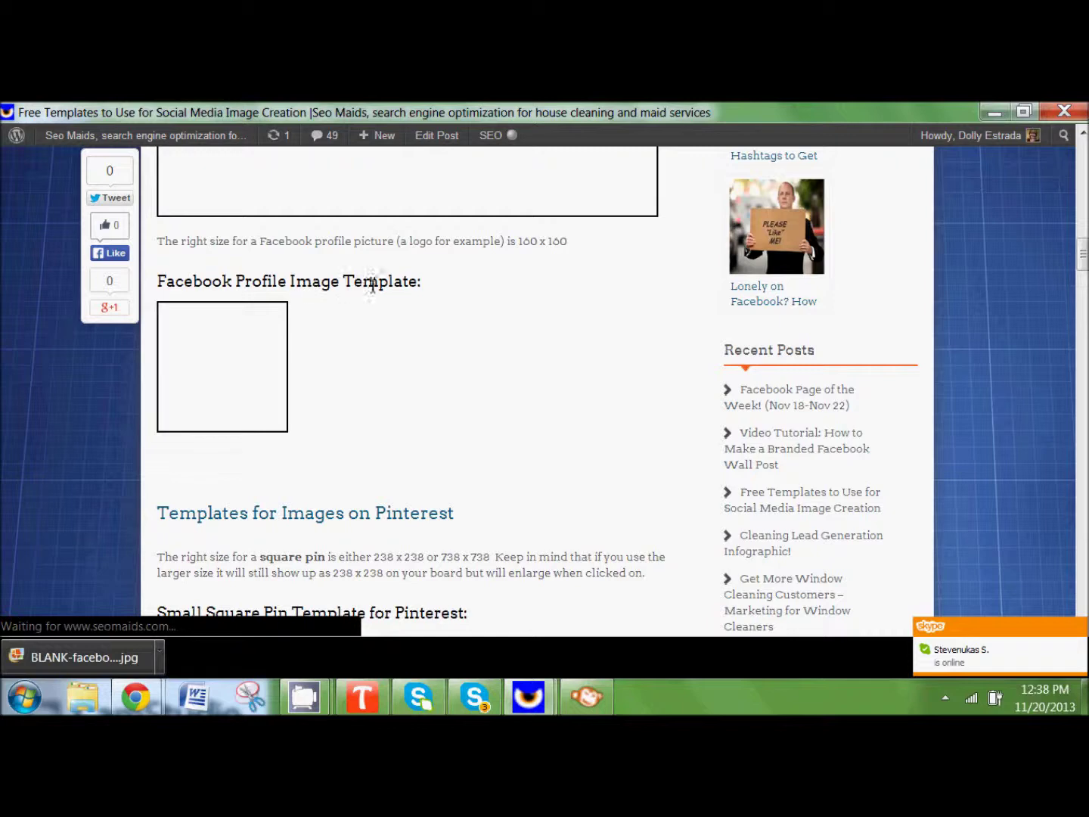
pyautogui.rightClick(224, 359)
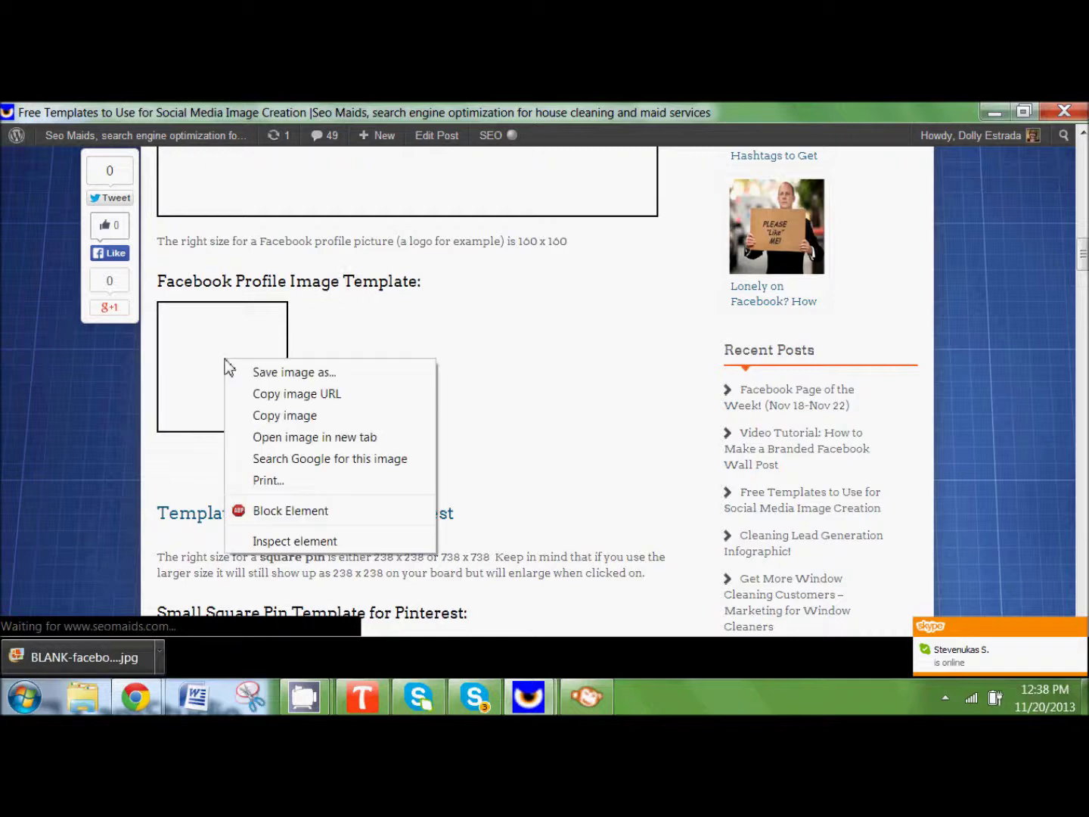
pyautogui.click(243, 372)
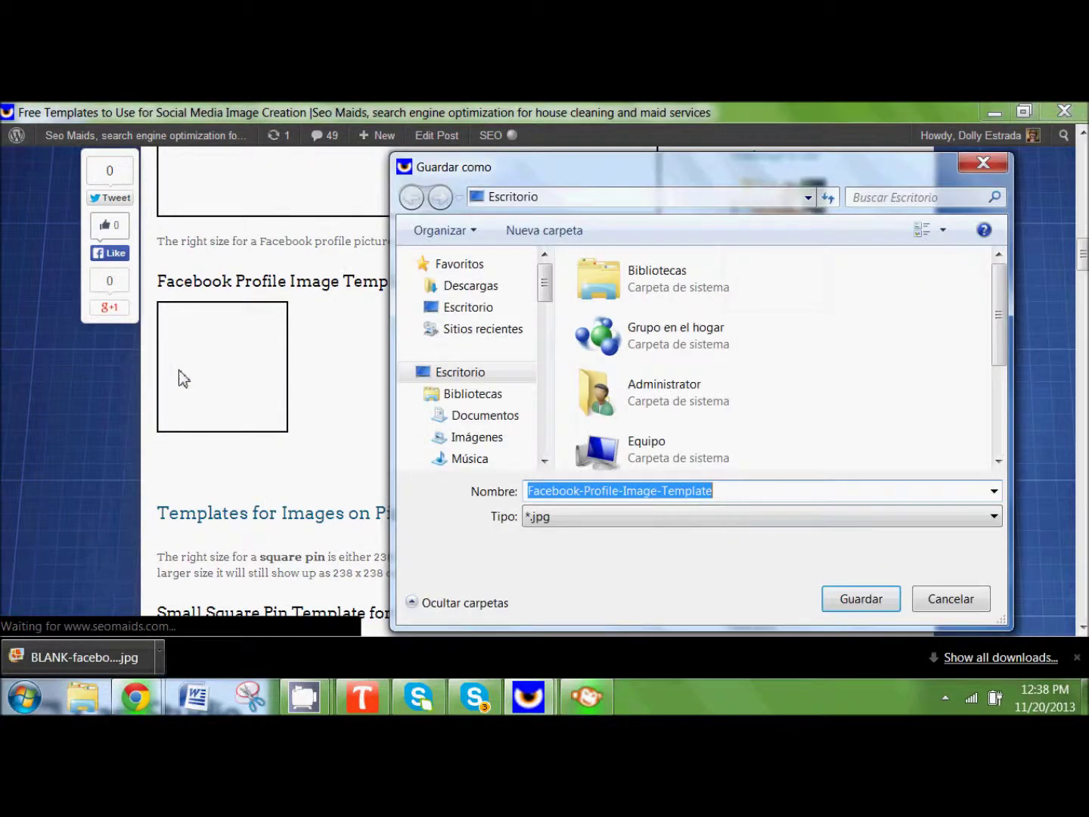
pyautogui.click(893, 599)
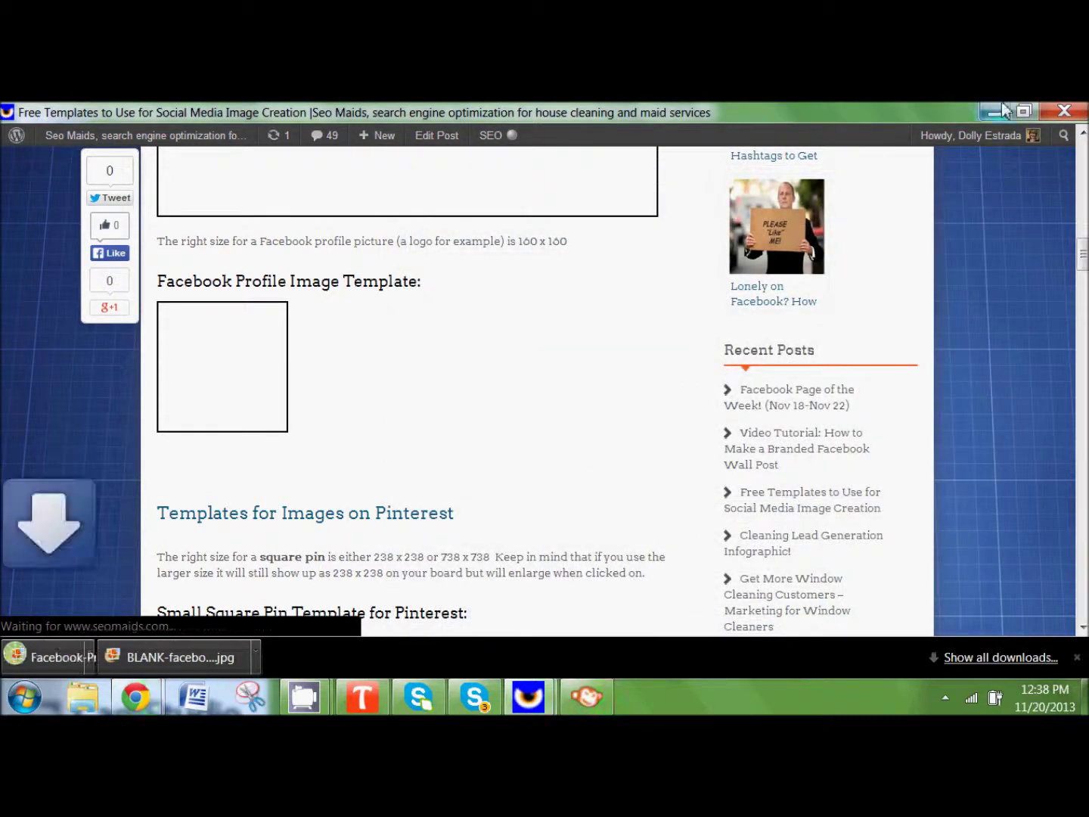
pyautogui.click(998, 112)
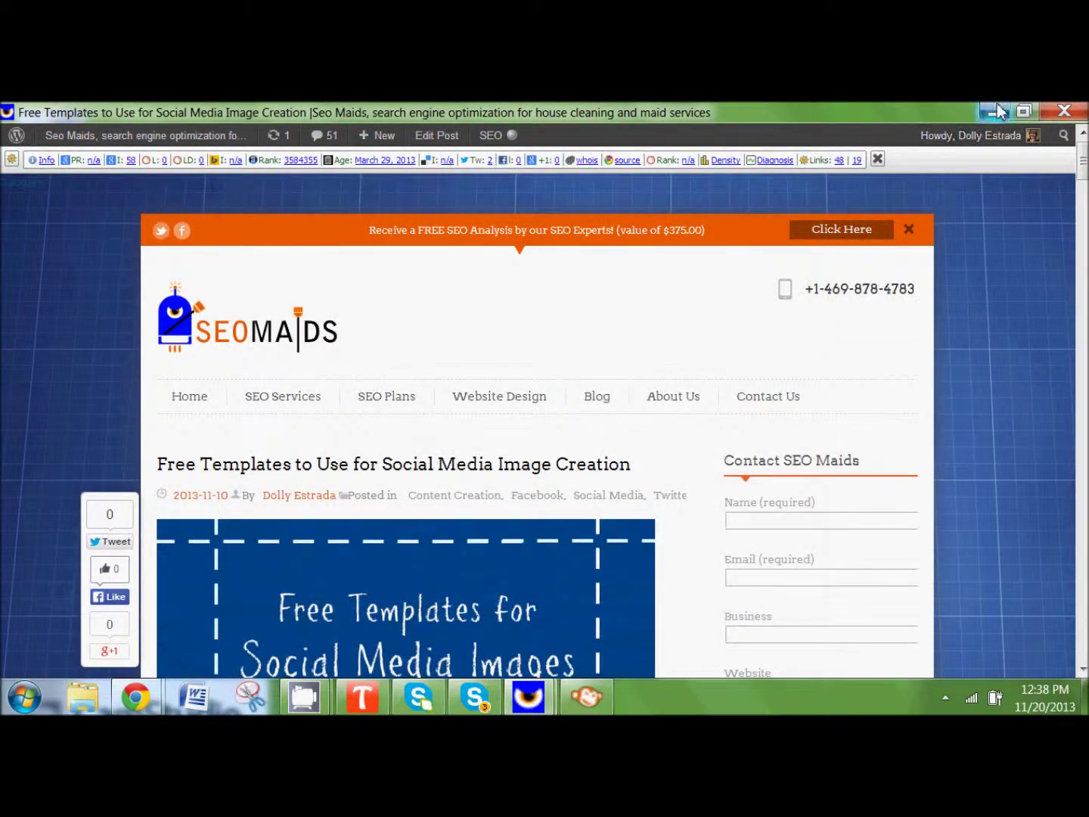
pyautogui.click(995, 110)
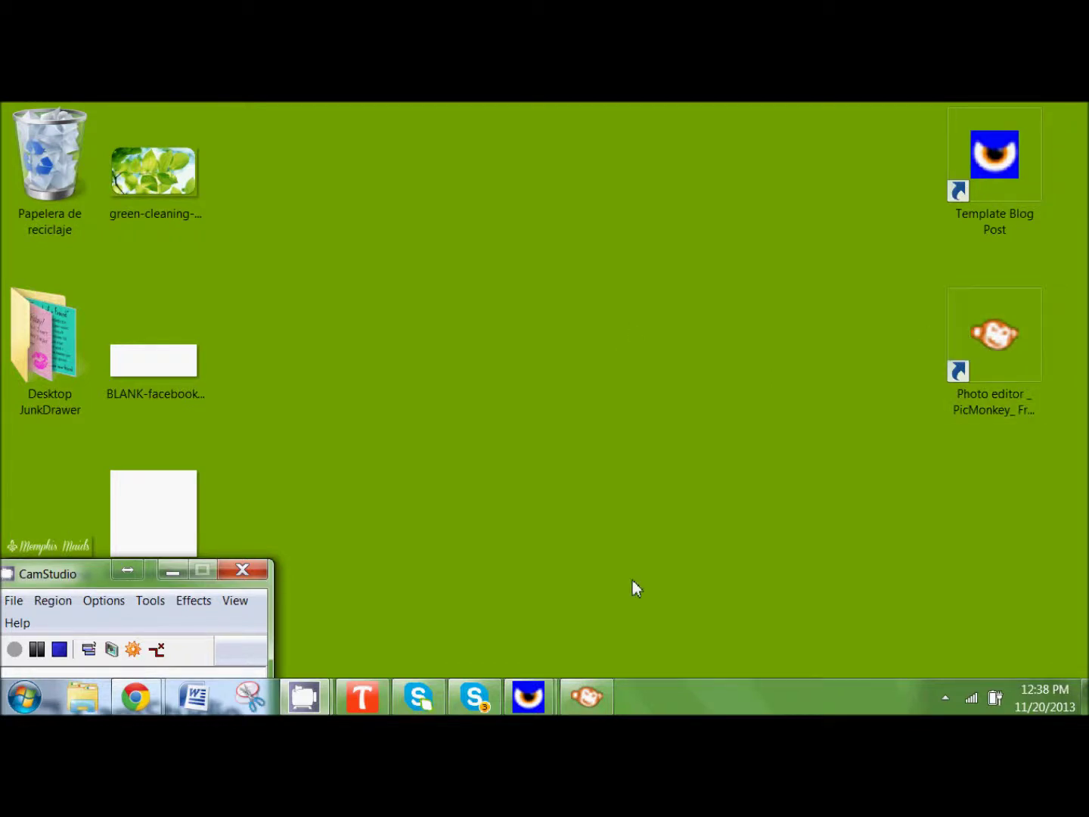
# Step: Restore and maximise the PicMonkey window, then sign out of the account
pyautogui.click(603, 695)
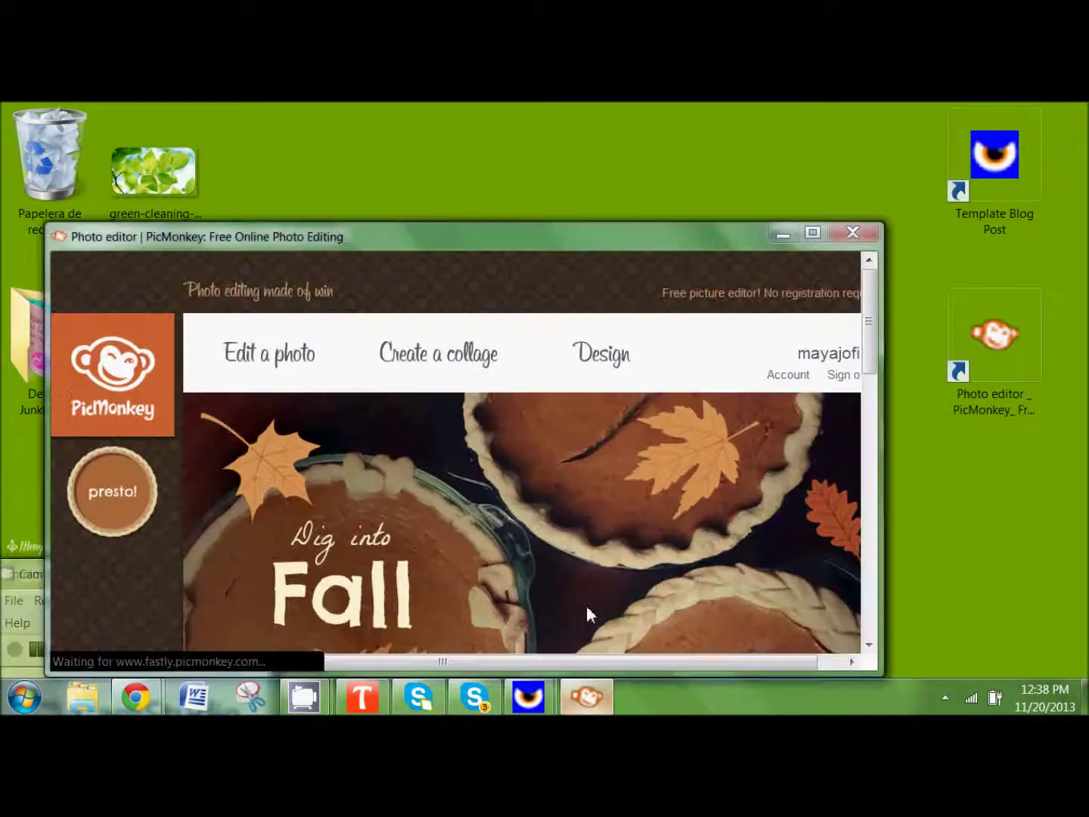
pyautogui.click(821, 236)
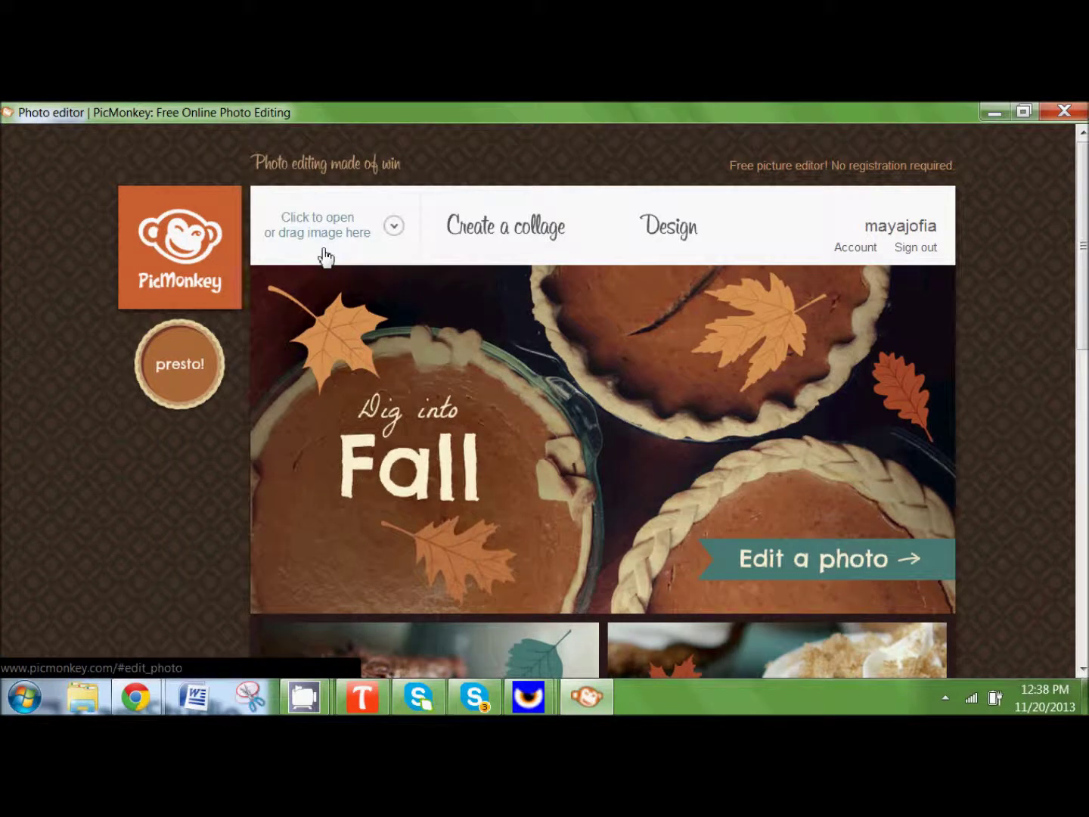
pyautogui.click(916, 249)
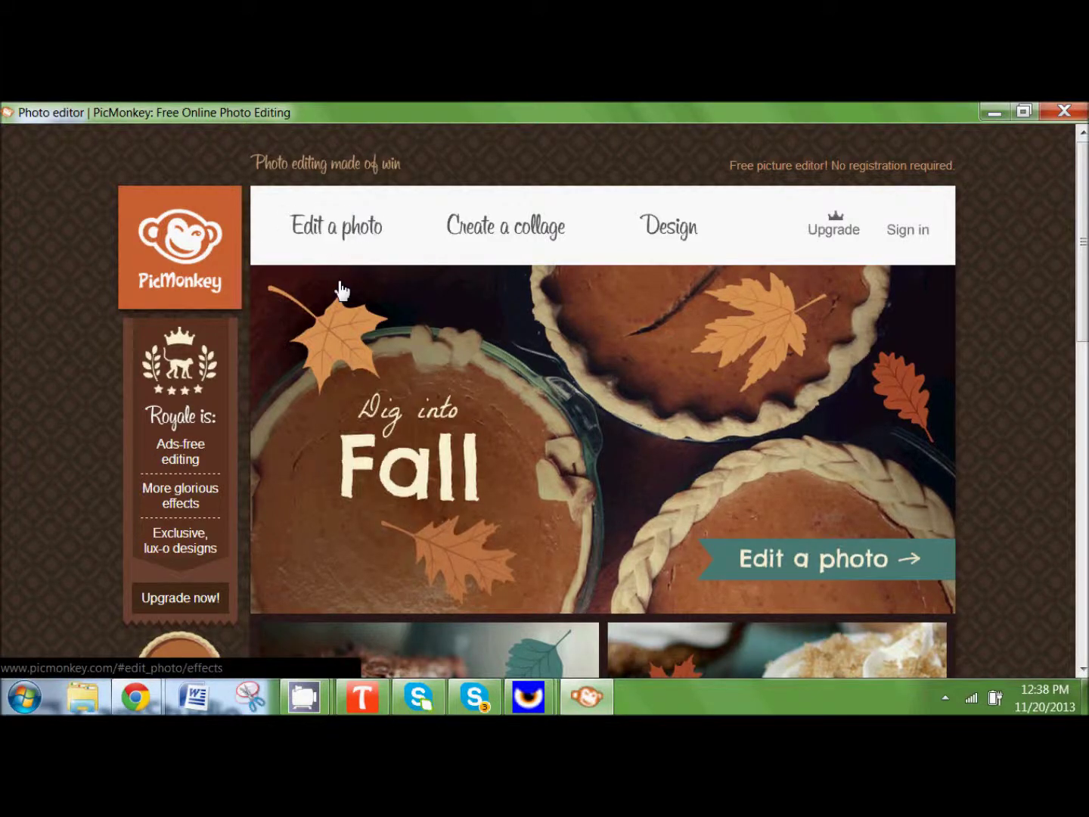
# Step: Open BLANK-facebook-cover from the desktop in the photo editor
pyautogui.click(332, 235)
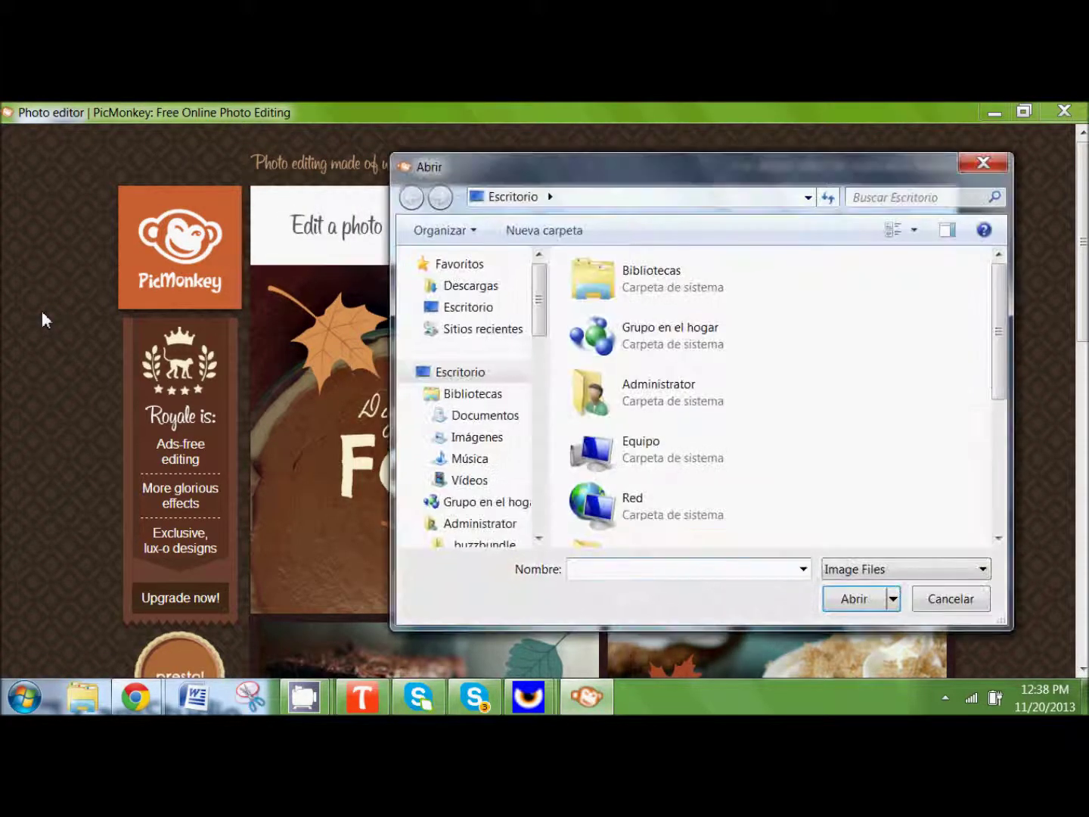
pyautogui.moveTo(1002, 343); pyautogui.dragTo(1007, 461)
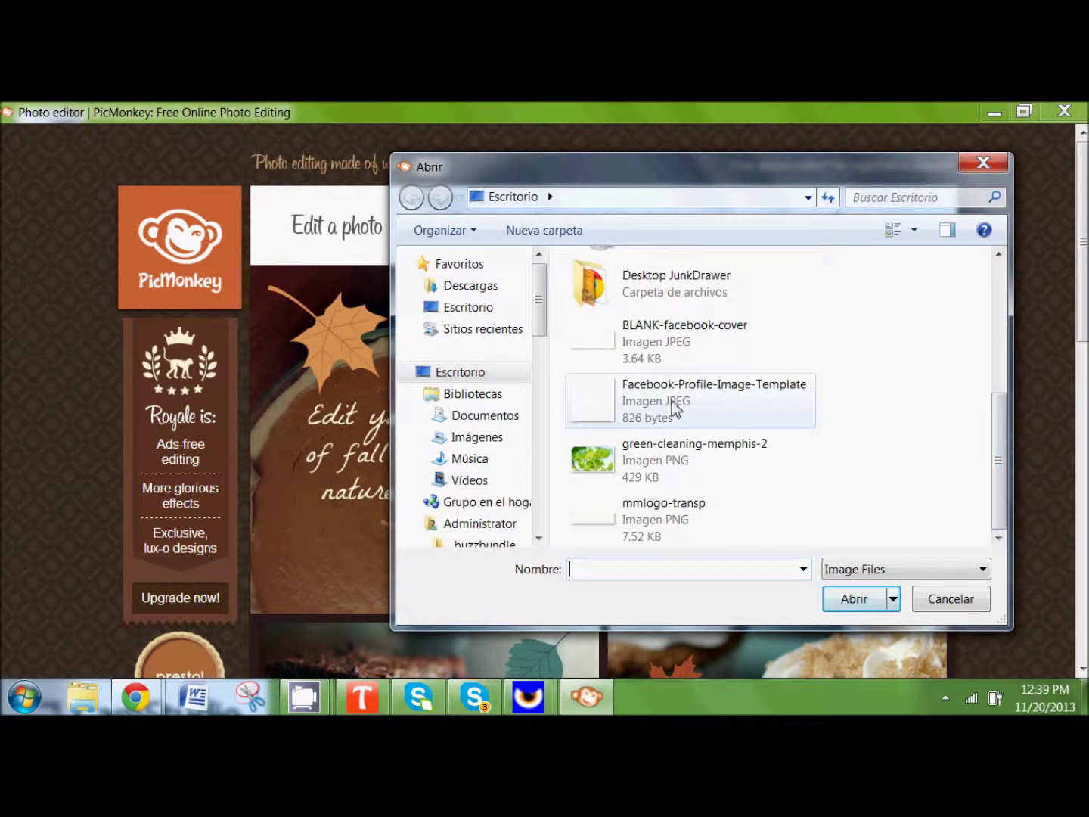
pyautogui.click(672, 338)
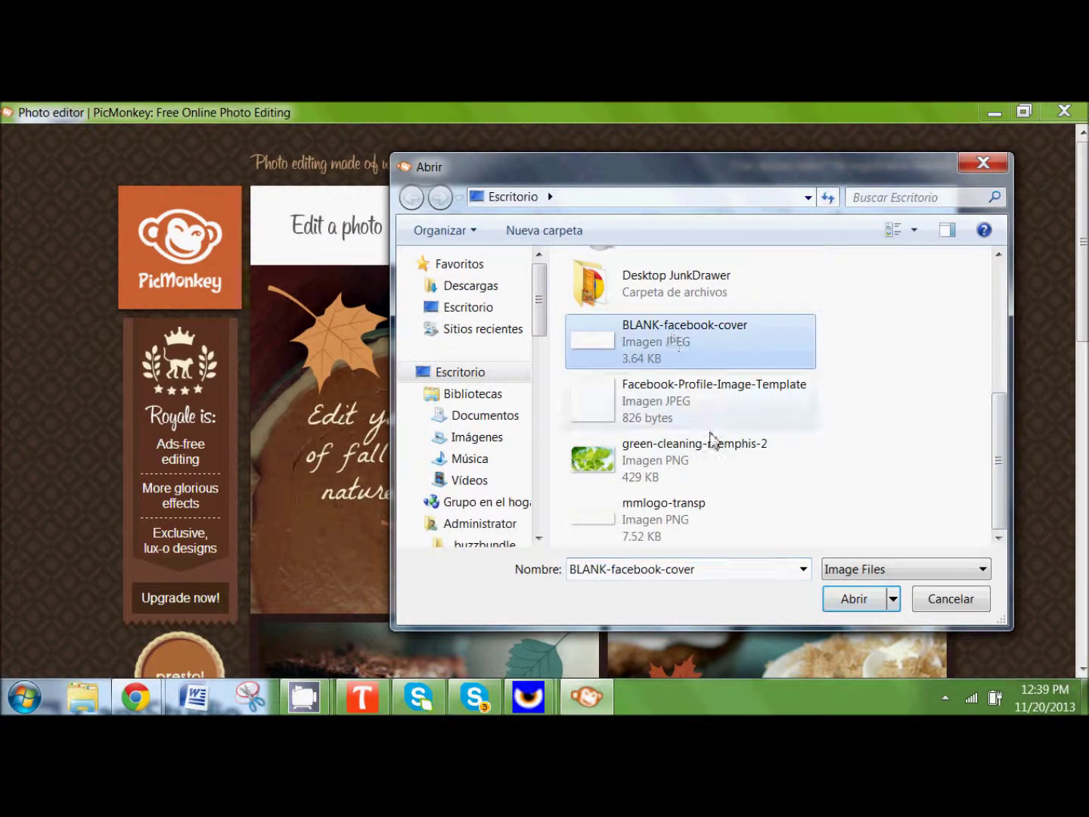
pyautogui.click(850, 601)
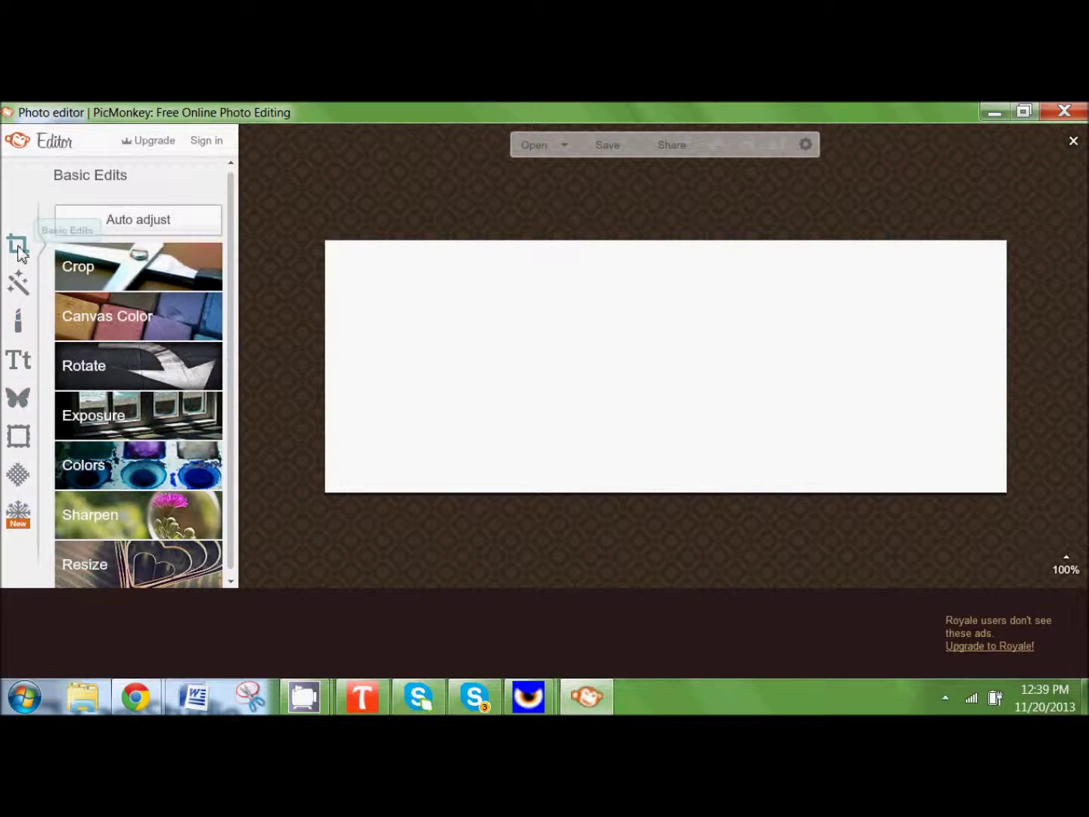
# Step: Open the Canvas Color settings in Basic Edits, then minimise the PicMonkey window
pyautogui.click(108, 314)
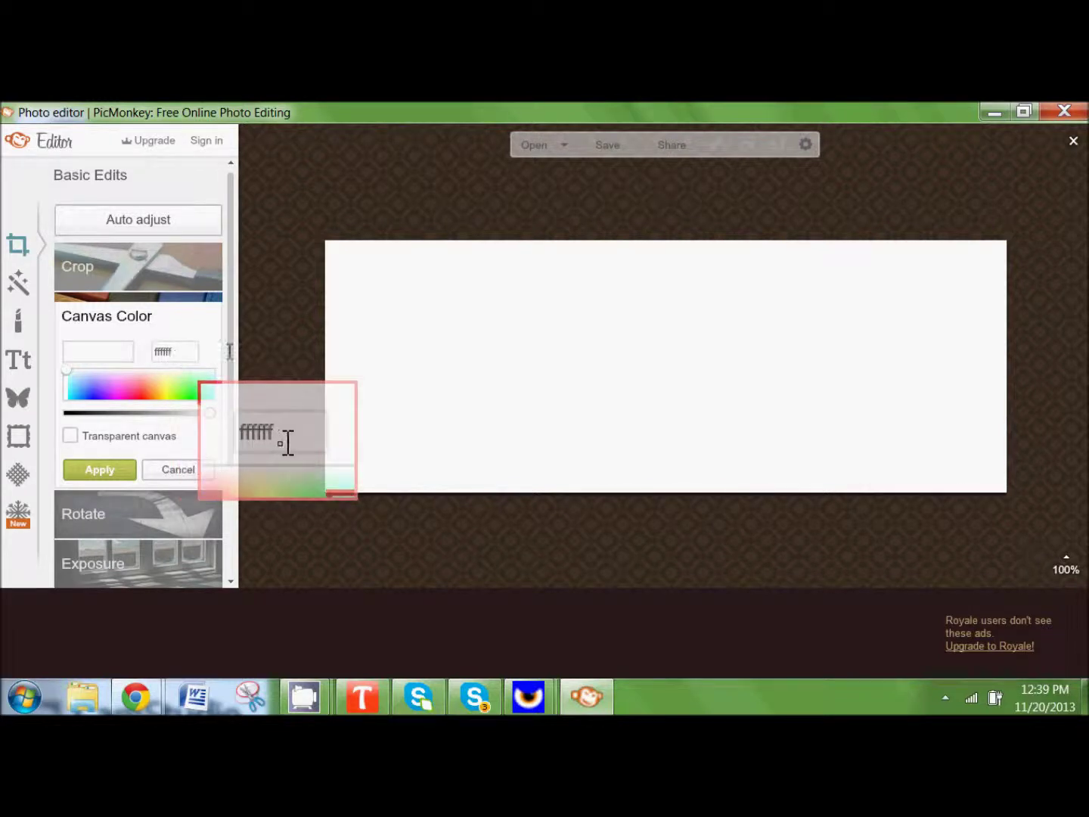
pyautogui.click(996, 115)
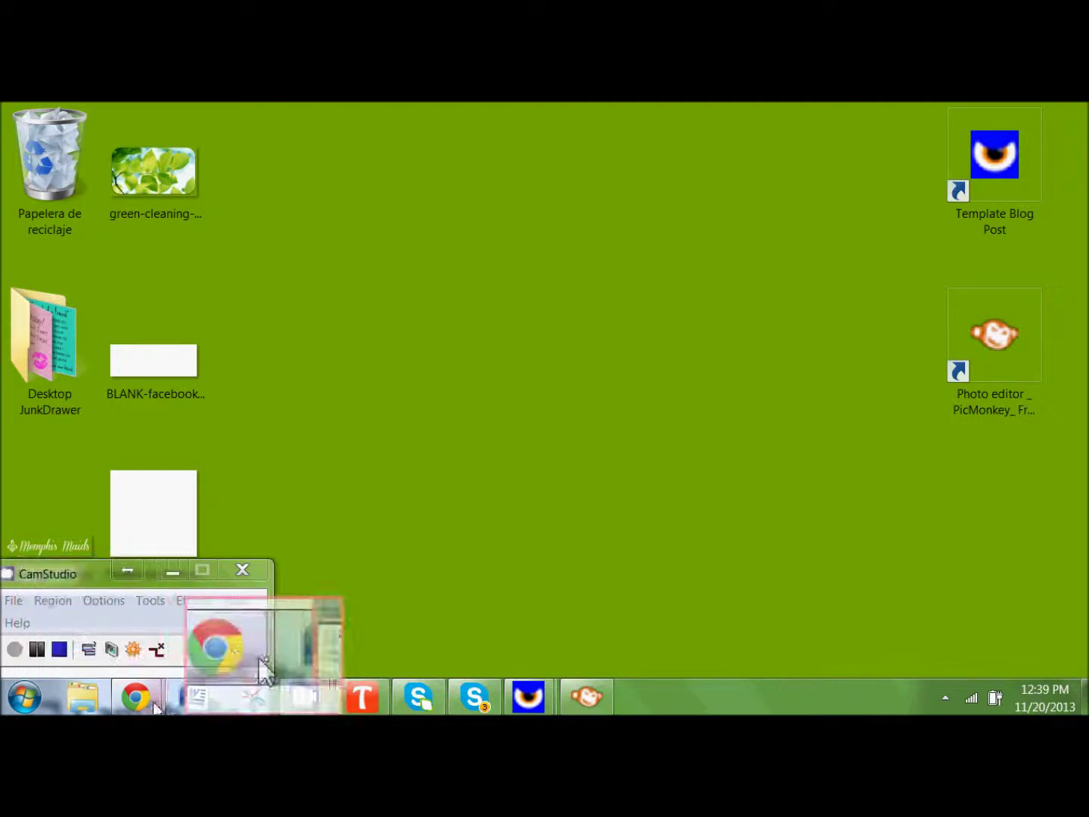
# Step: Sample the Memphis Maids green, 2A6F15, with the colour picker and copy its hex code
pyautogui.moveTo(155, 707)
pyautogui.click(325, 588)
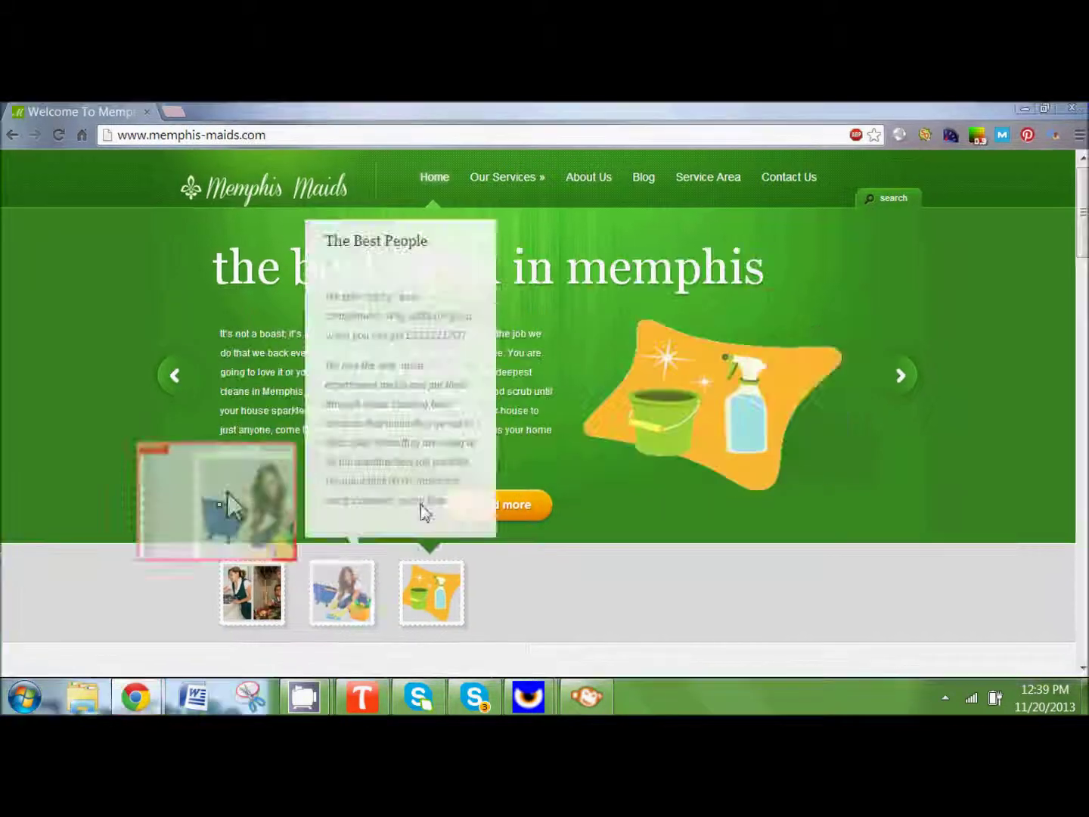
pyautogui.click(983, 141)
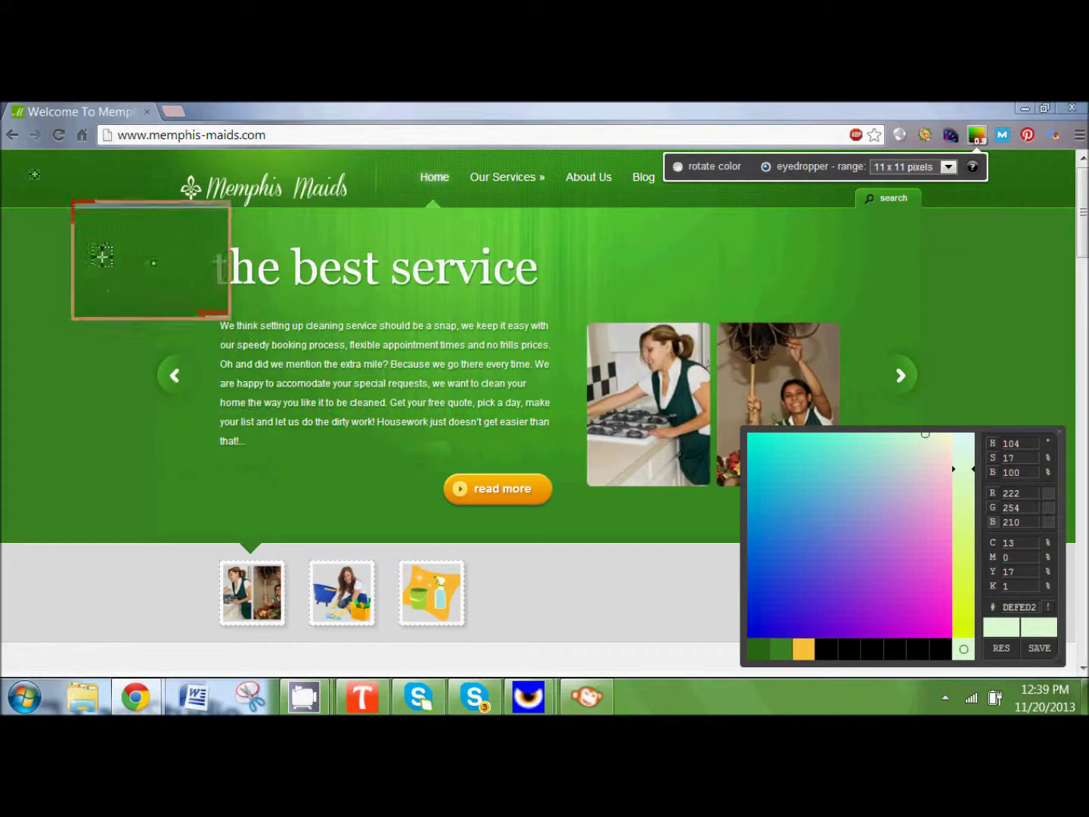
pyautogui.click(141, 263)
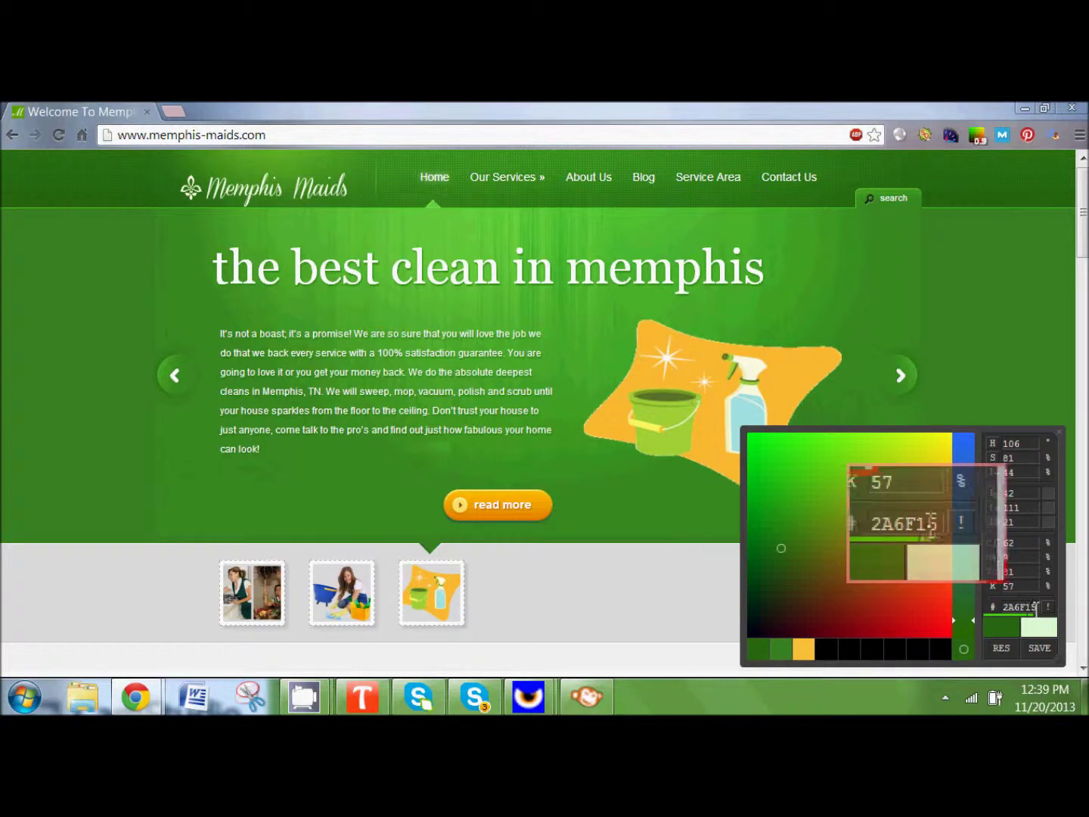
pyautogui.doubleClick(1019, 605)
pyautogui.hotkey('ctrl', 'c')
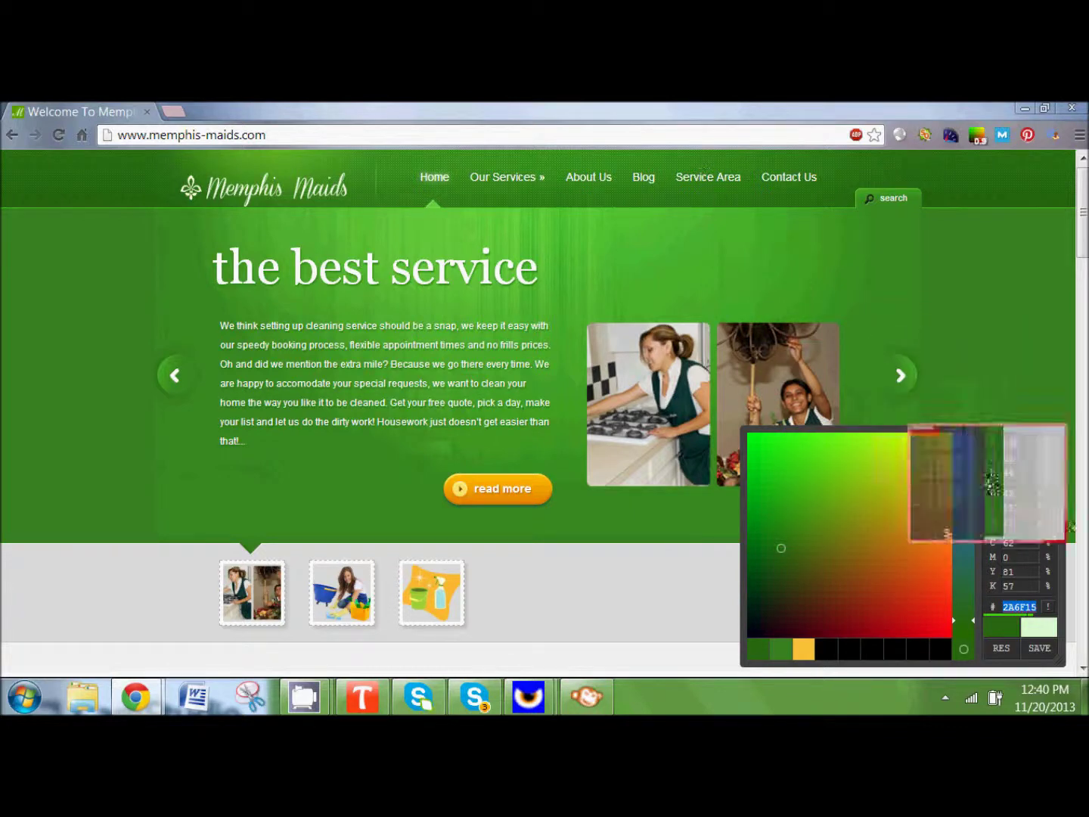
pyautogui.rightClick(1033, 607)
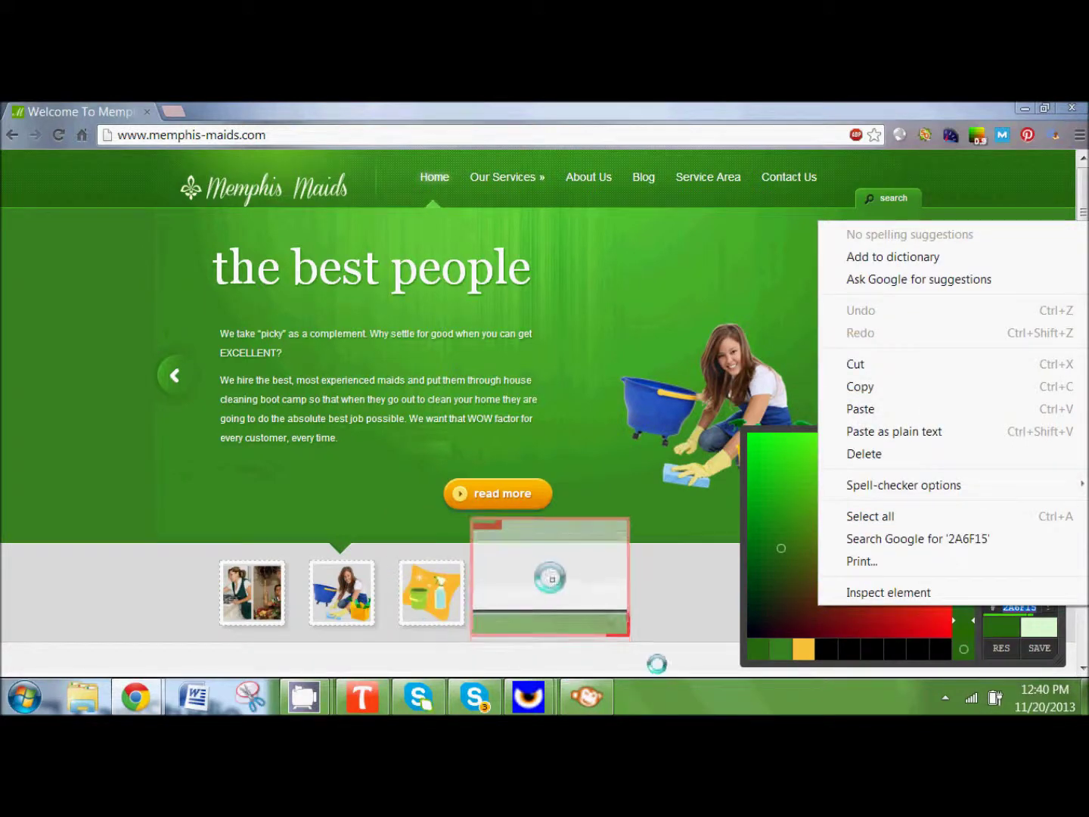
pyautogui.click(557, 605)
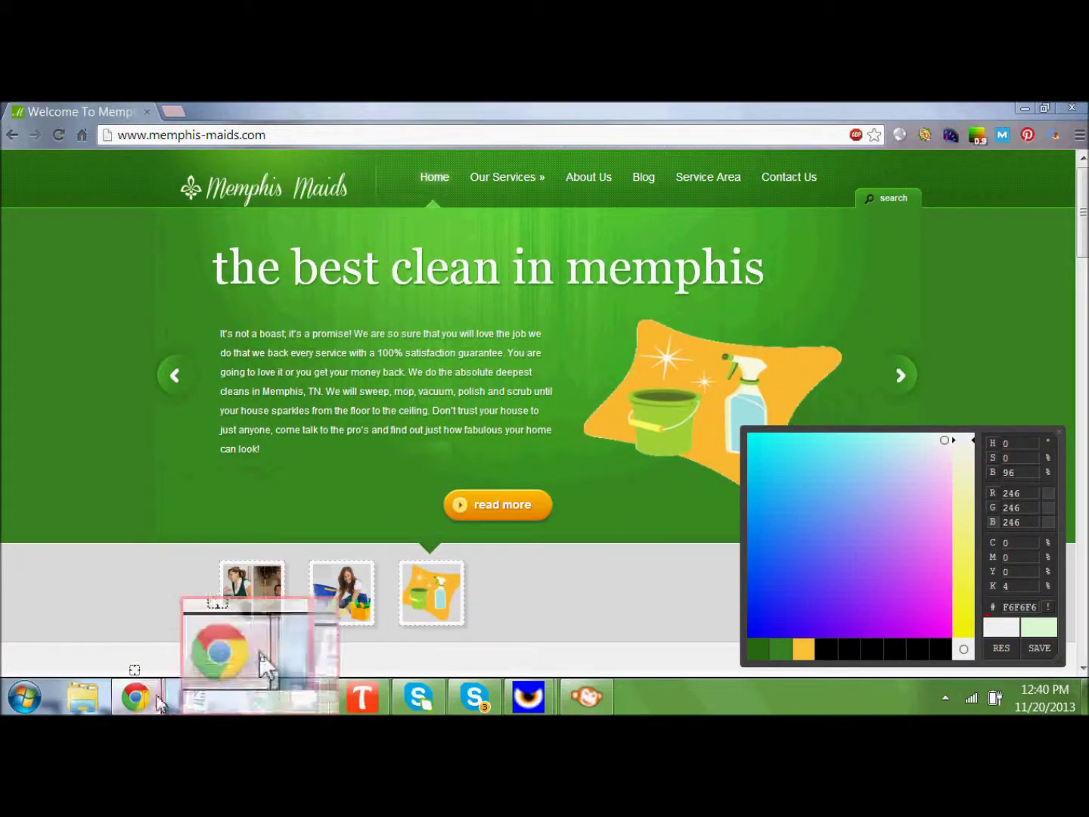
# Step: Paste 2A6F15 into PicMonkey's Canvas Color hex field and apply it to the cover
pyautogui.moveTo(139, 699)
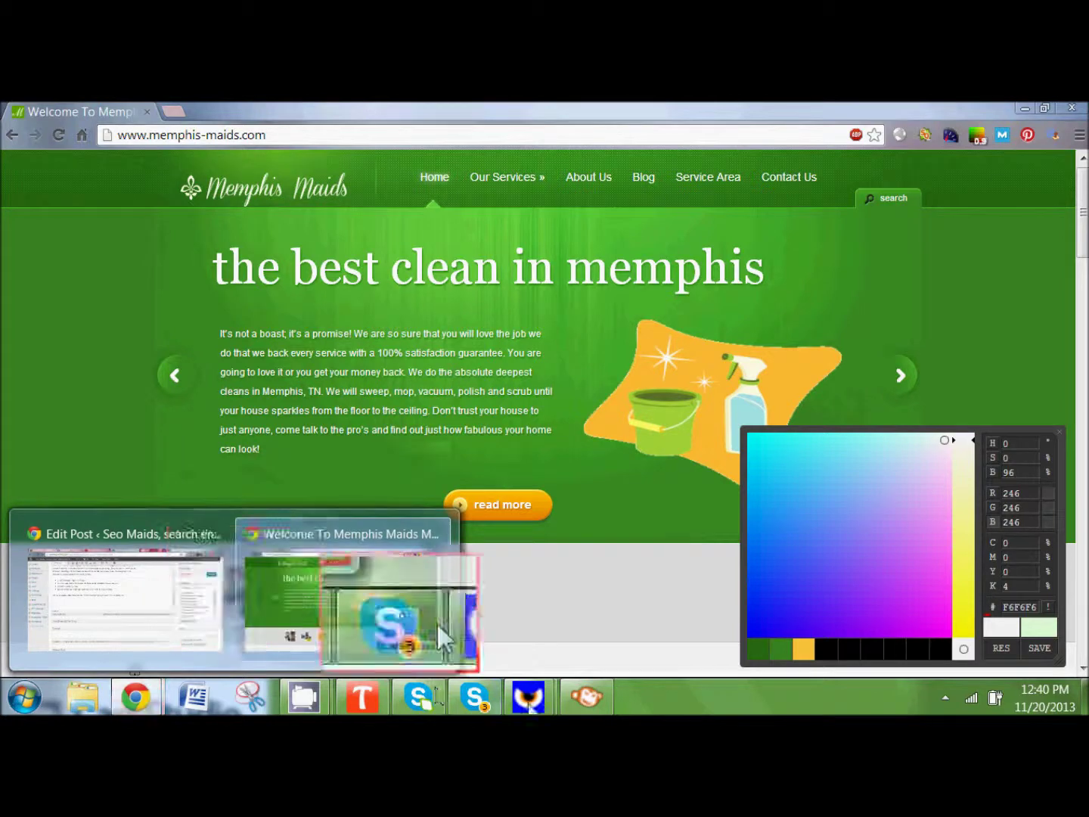
pyautogui.moveTo(586, 696)
pyautogui.click(597, 620)
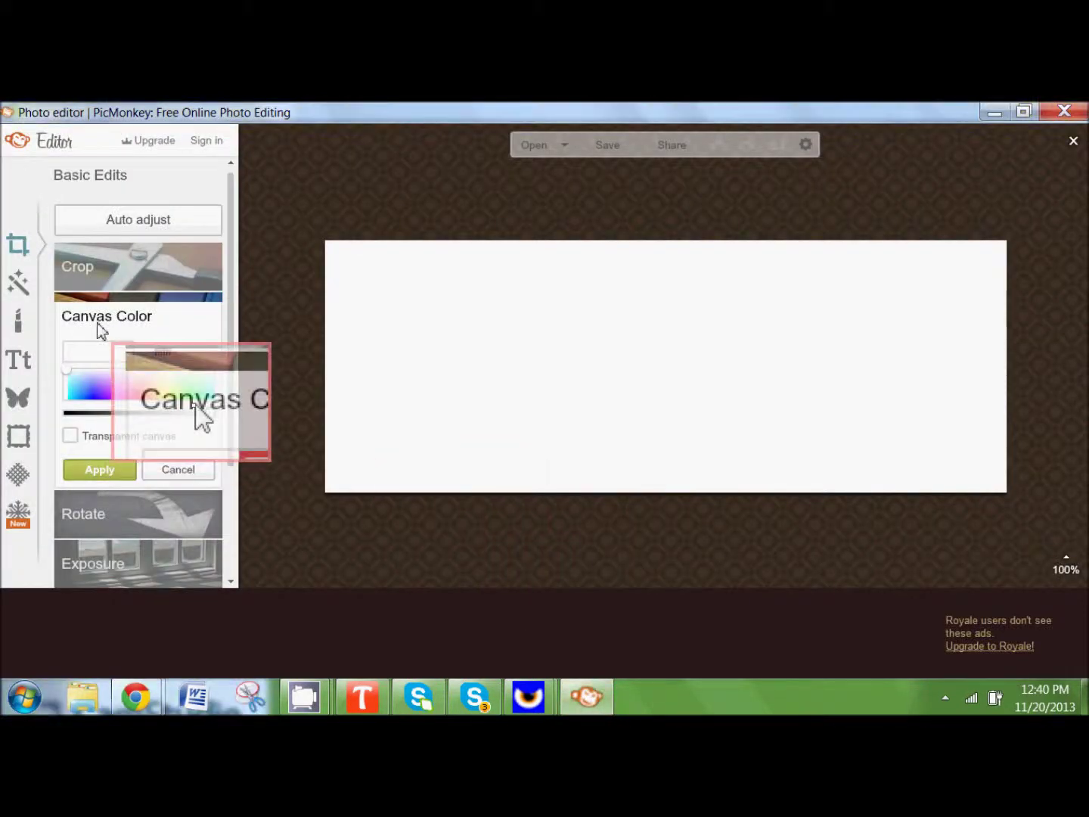
pyautogui.click(188, 357)
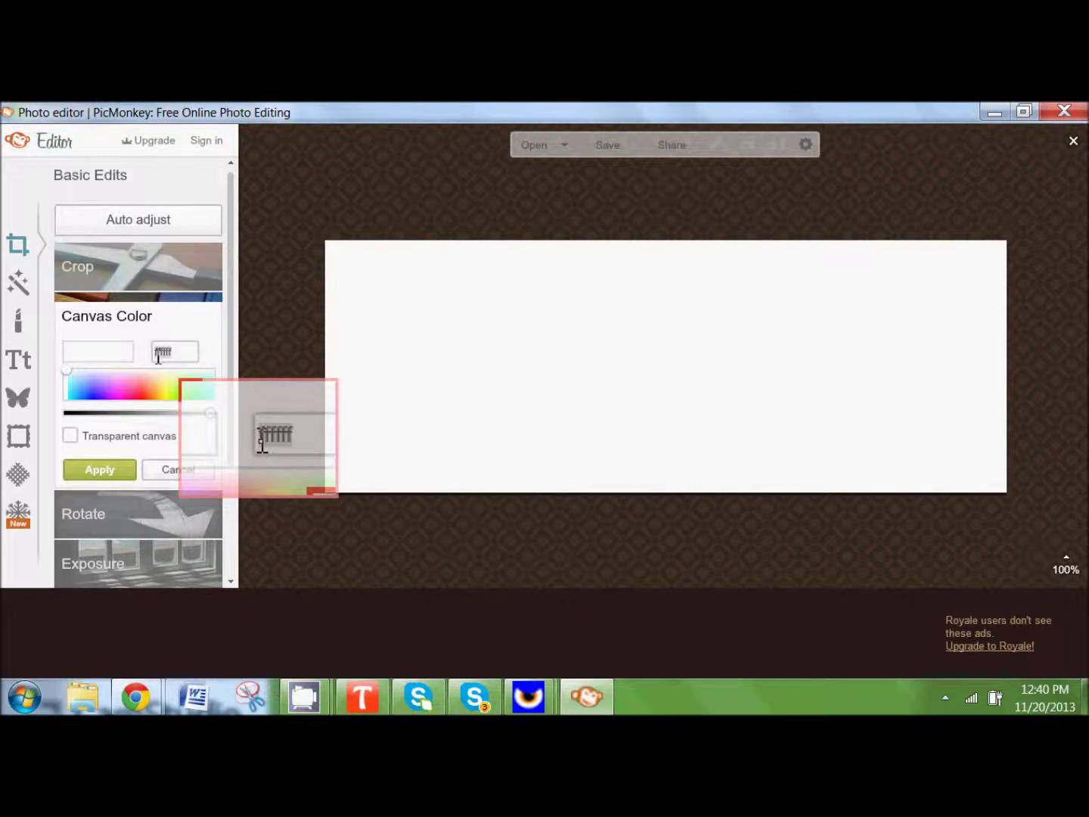
pyautogui.hotkey('ctrl', 'v')
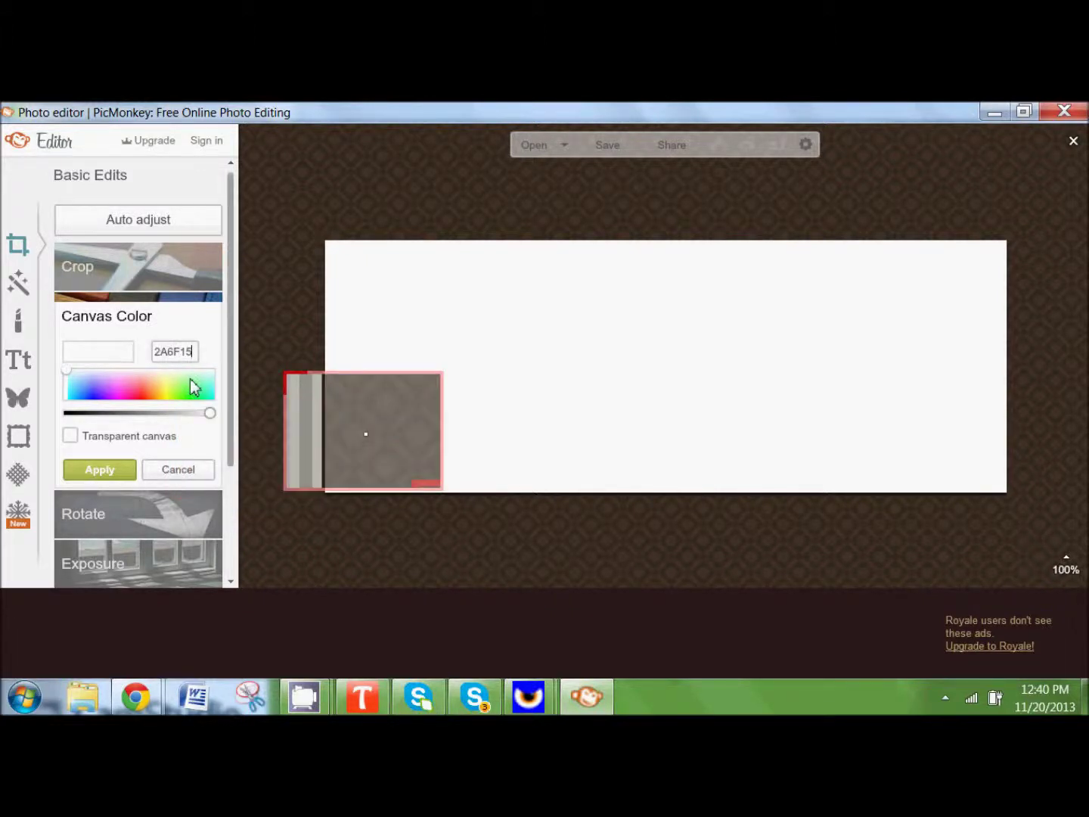
pyautogui.click(108, 467)
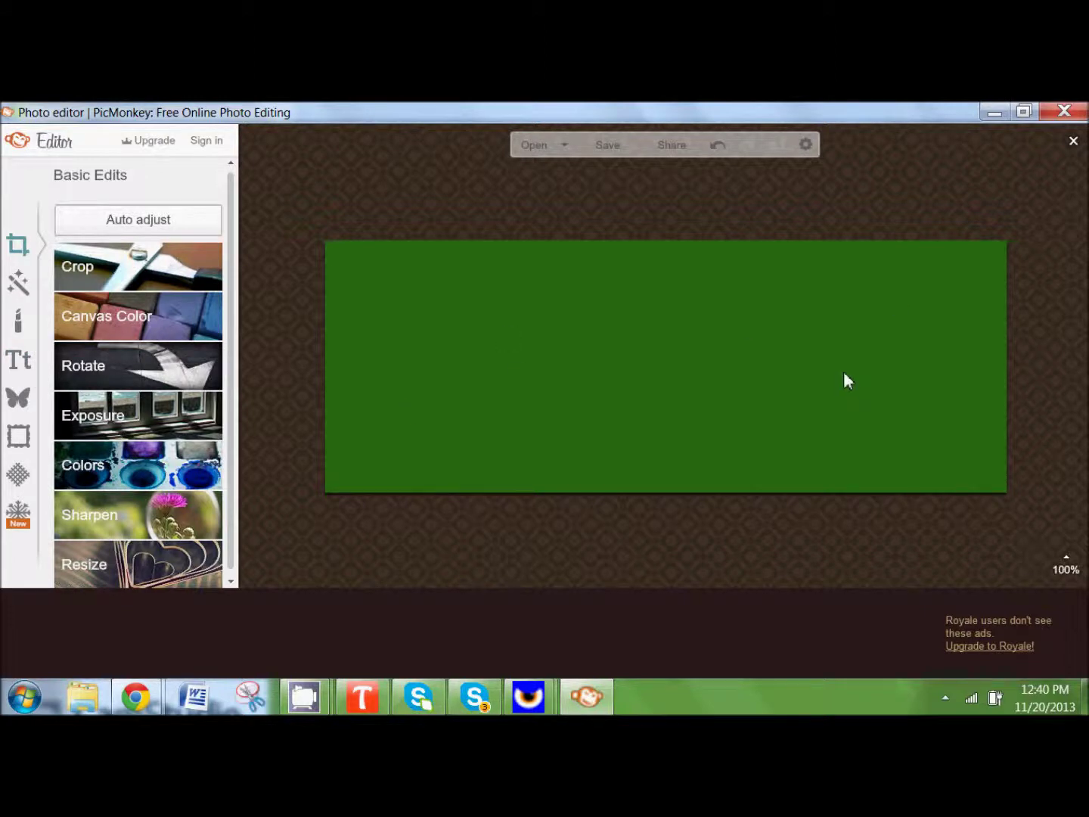
# Step: Add mmlogo-transp as a Your Own overlay on the green cover
pyautogui.click(20, 401)
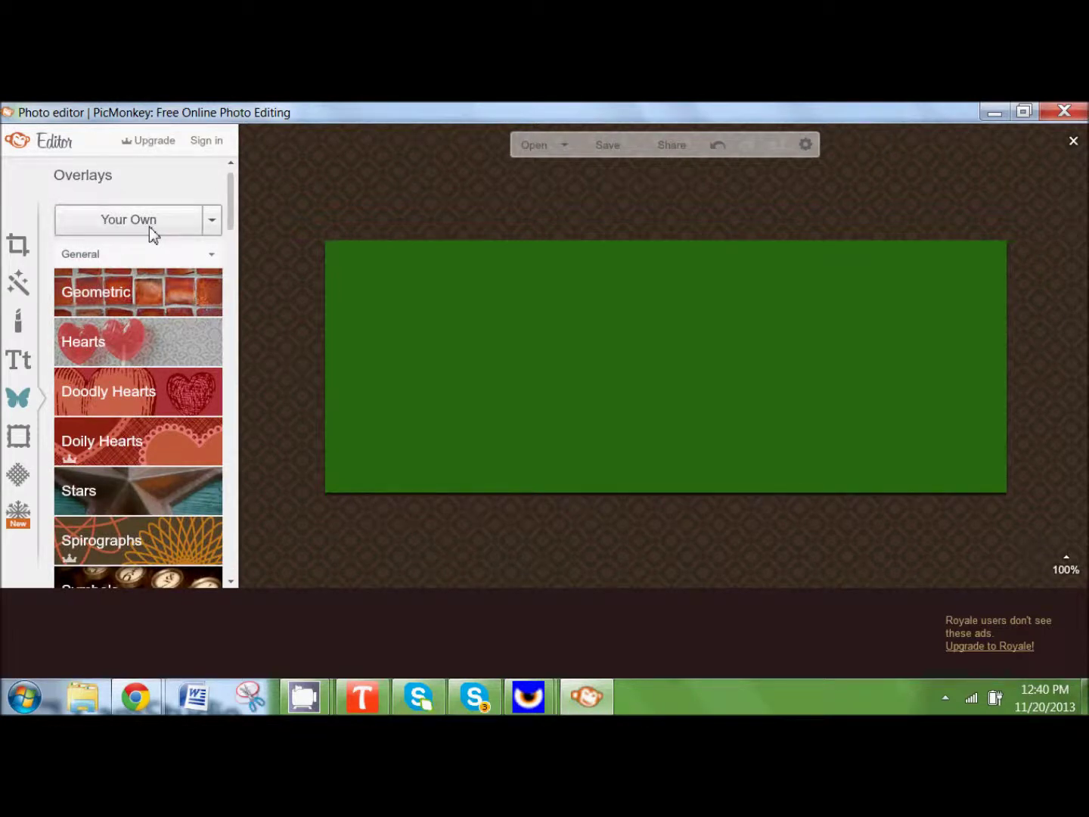
pyautogui.moveTo(233, 214)
pyautogui.mouseDown()
pyautogui.moveTo(248, 420)
pyautogui.moveTo(227, 196)
pyautogui.mouseUp()
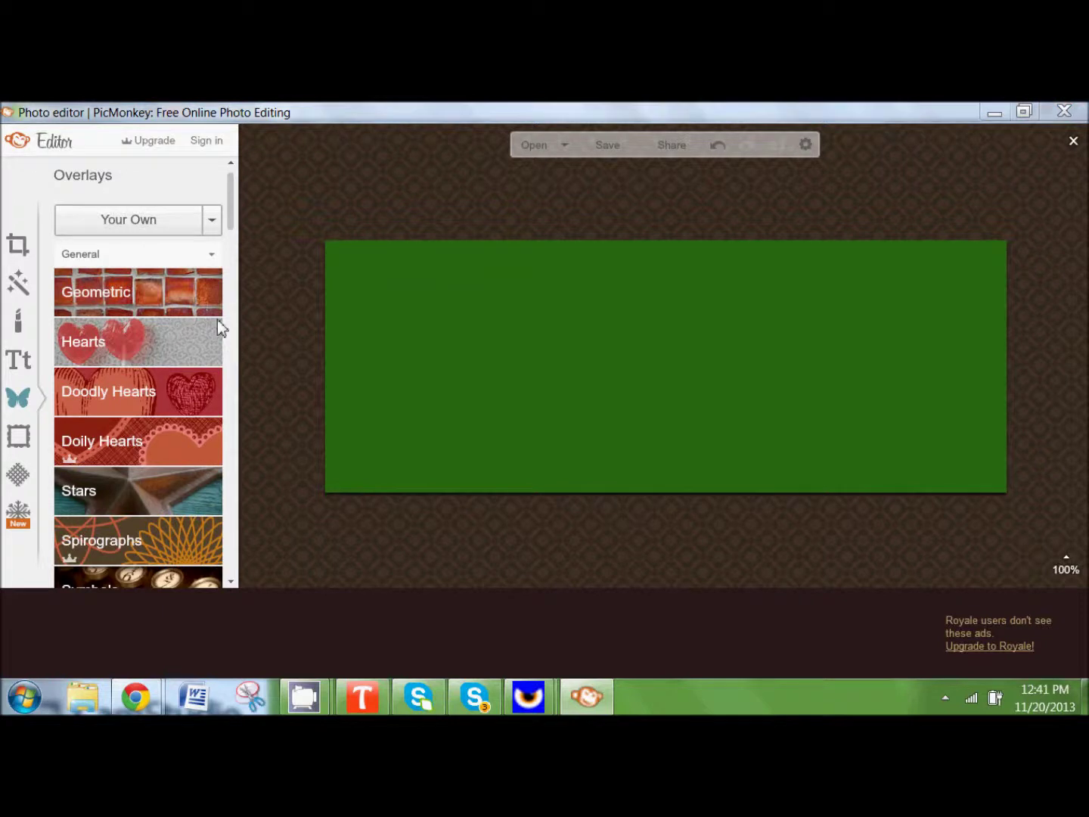
pyautogui.click(144, 227)
pyautogui.moveTo(1000, 304); pyautogui.dragTo(1016, 453)
pyautogui.click(663, 513)
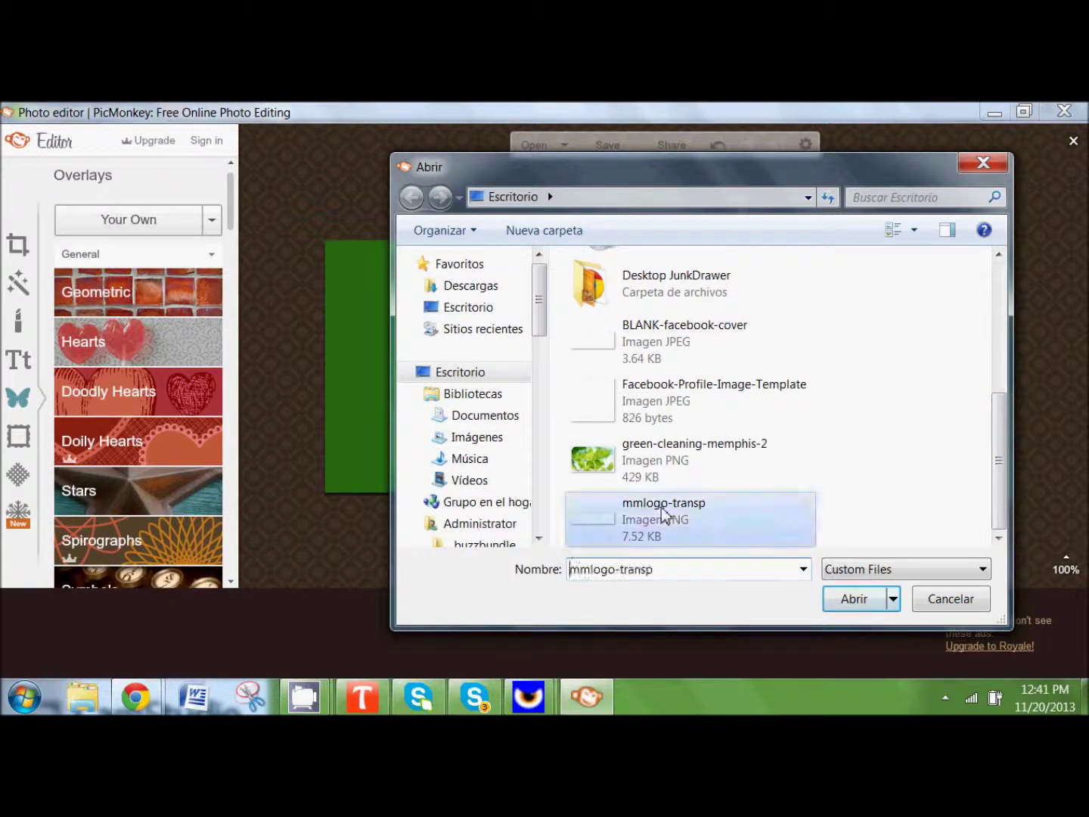
pyautogui.click(852, 600)
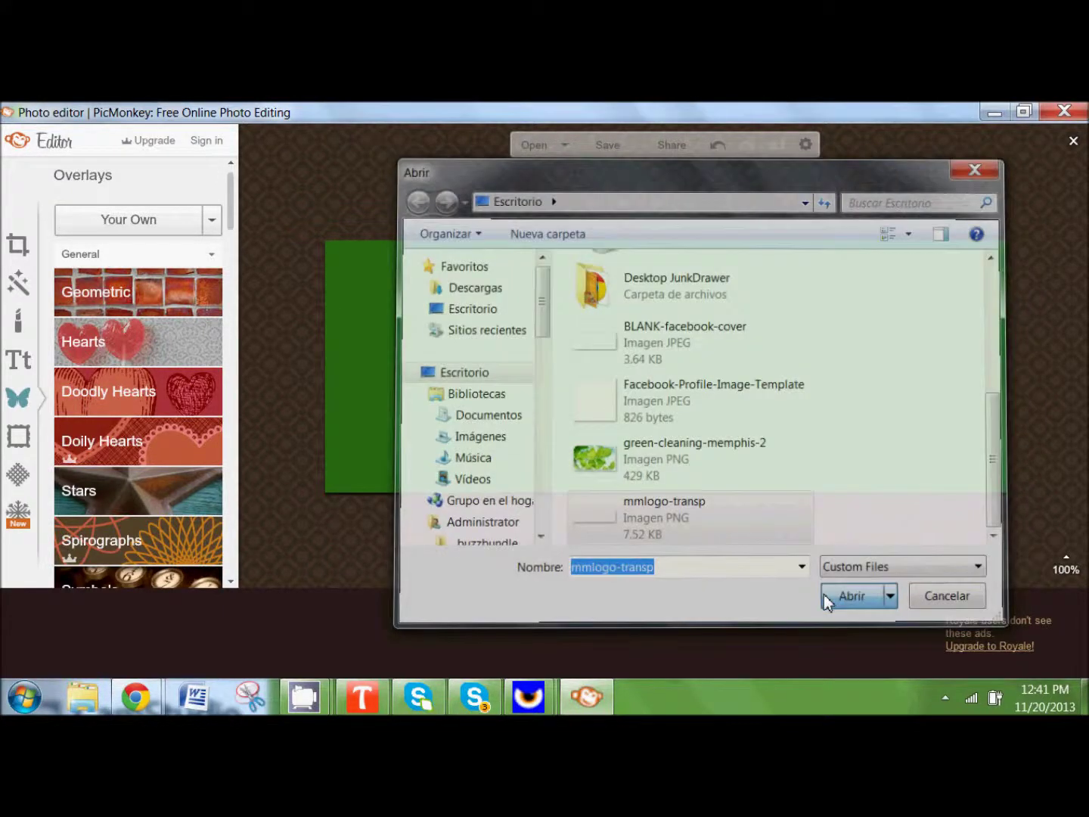
# Step: Move the logo to the upper-left of the cover and enlarge it slightly
pyautogui.moveTo(732, 369); pyautogui.dragTo(424, 303)
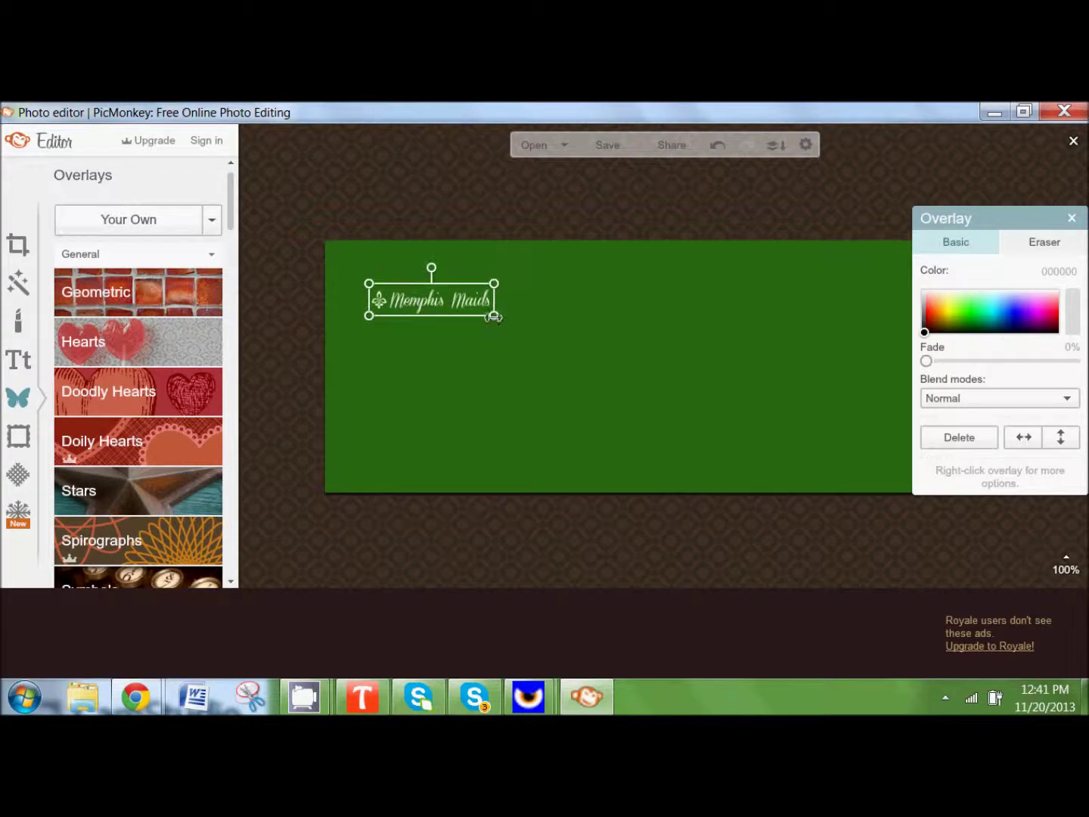
pyautogui.moveTo(496, 320); pyautogui.dragTo(463, 313)
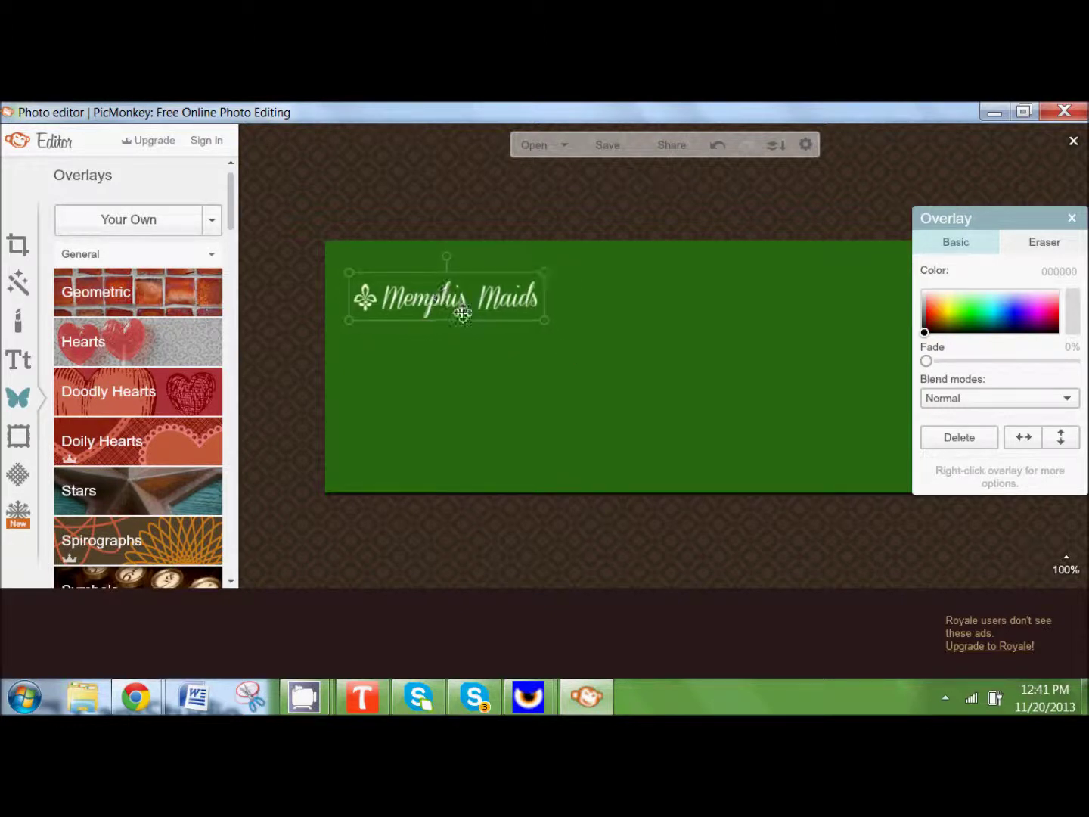
pyautogui.click(381, 351)
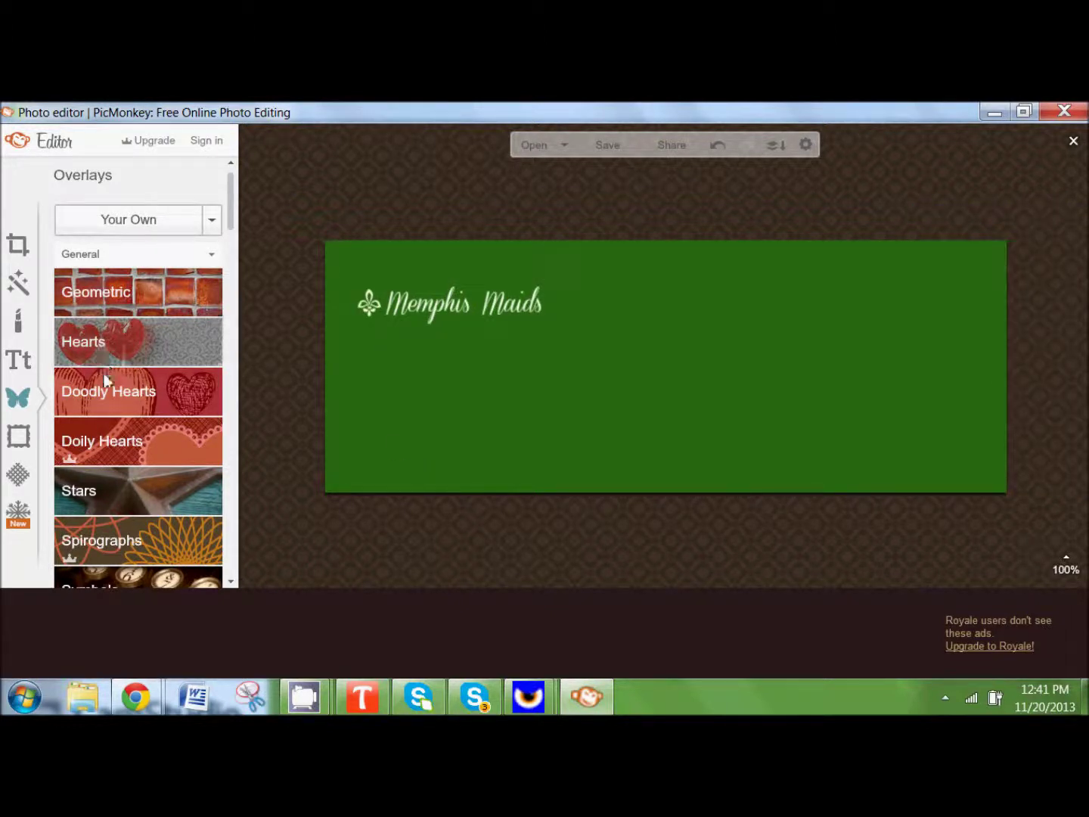
# Step: Add green-cleaning-memphis-2 as an overlay and stretch it to fill the cover's right side
pyautogui.click(105, 224)
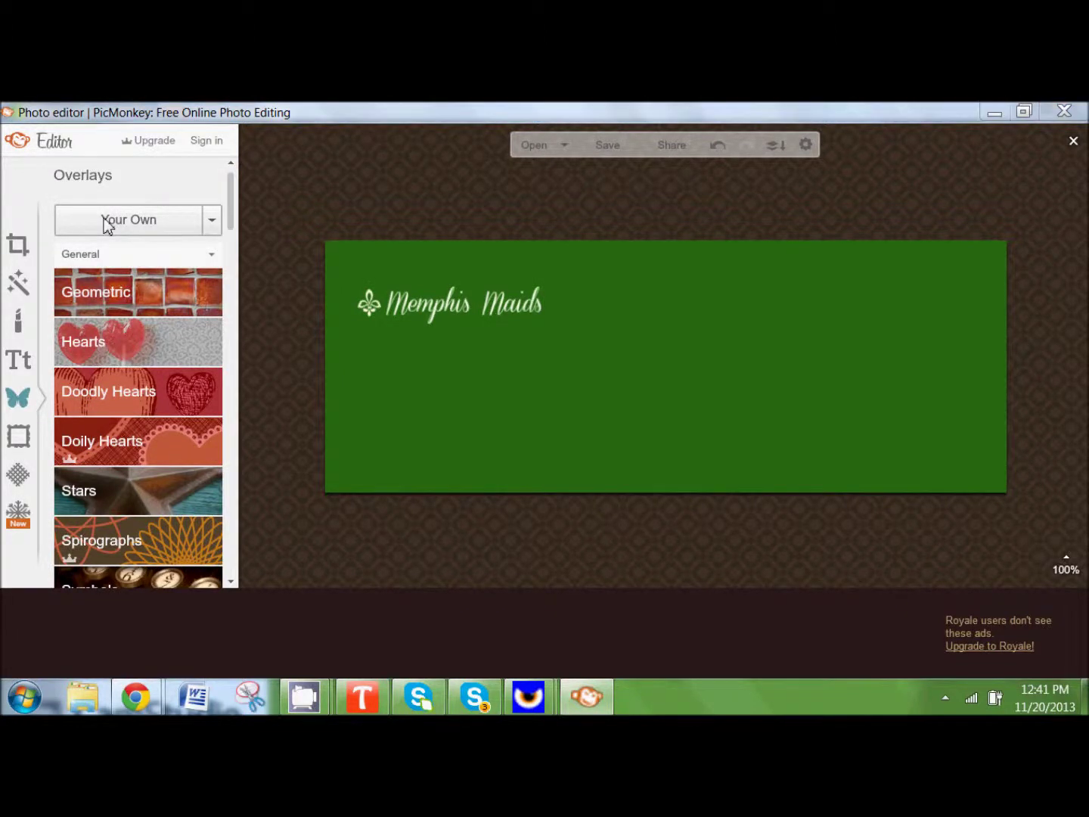
pyautogui.moveTo(1002, 325); pyautogui.dragTo(1006, 452)
pyautogui.click(669, 463)
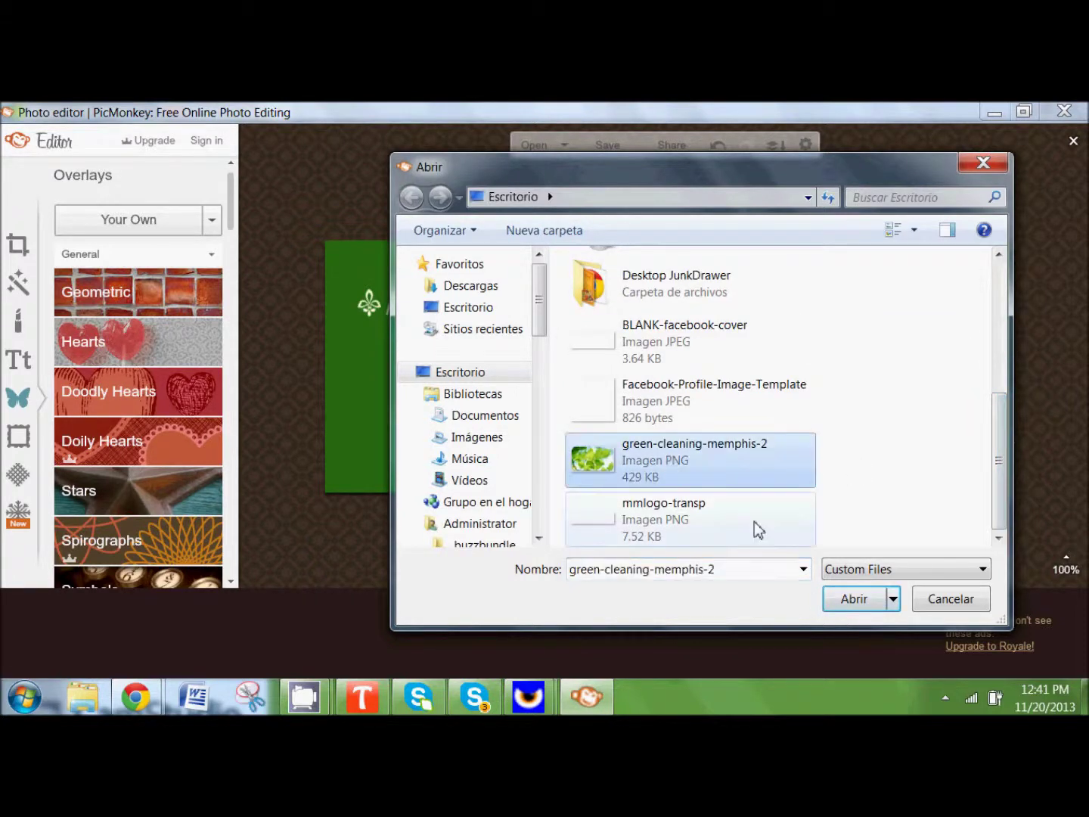
pyautogui.click(848, 601)
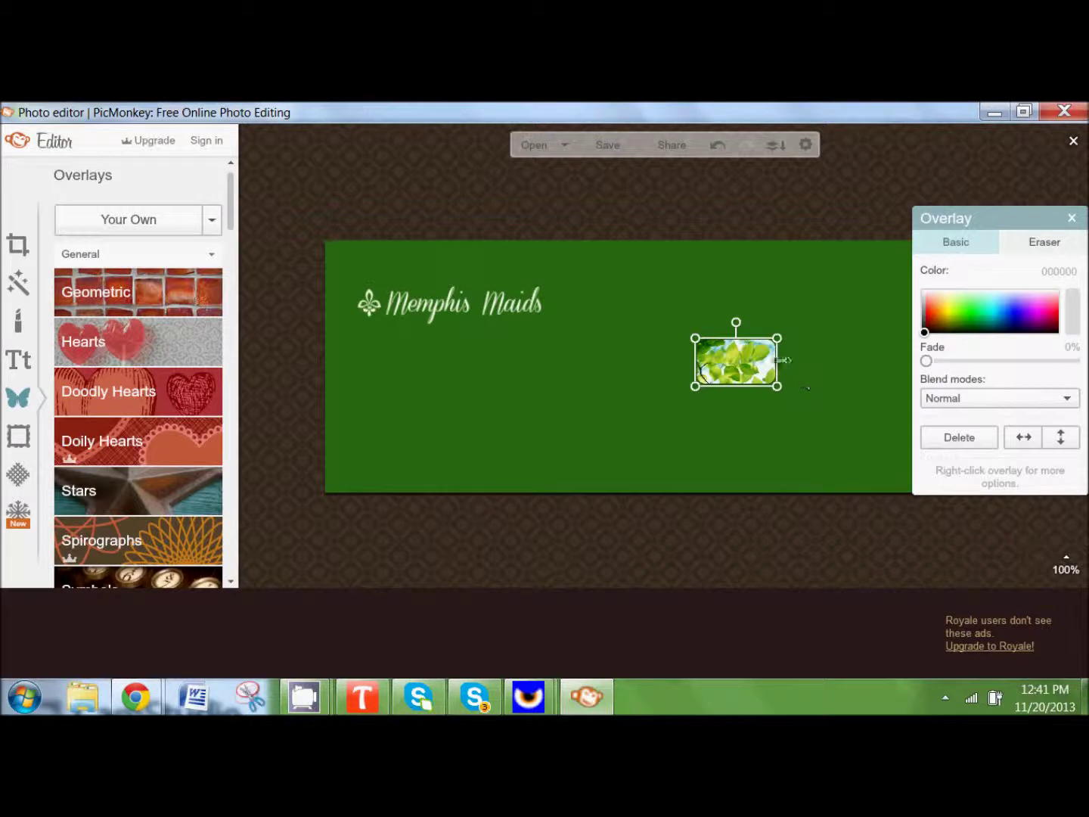
pyautogui.moveTo(756, 364); pyautogui.dragTo(985, 532)
pyautogui.moveTo(888, 469); pyautogui.dragTo(875, 405)
pyautogui.moveTo(945, 466)
pyautogui.mouseDown()
pyautogui.moveTo(984, 486)
pyautogui.moveTo(928, 443)
pyautogui.moveTo(949, 452)
pyautogui.mouseUp()
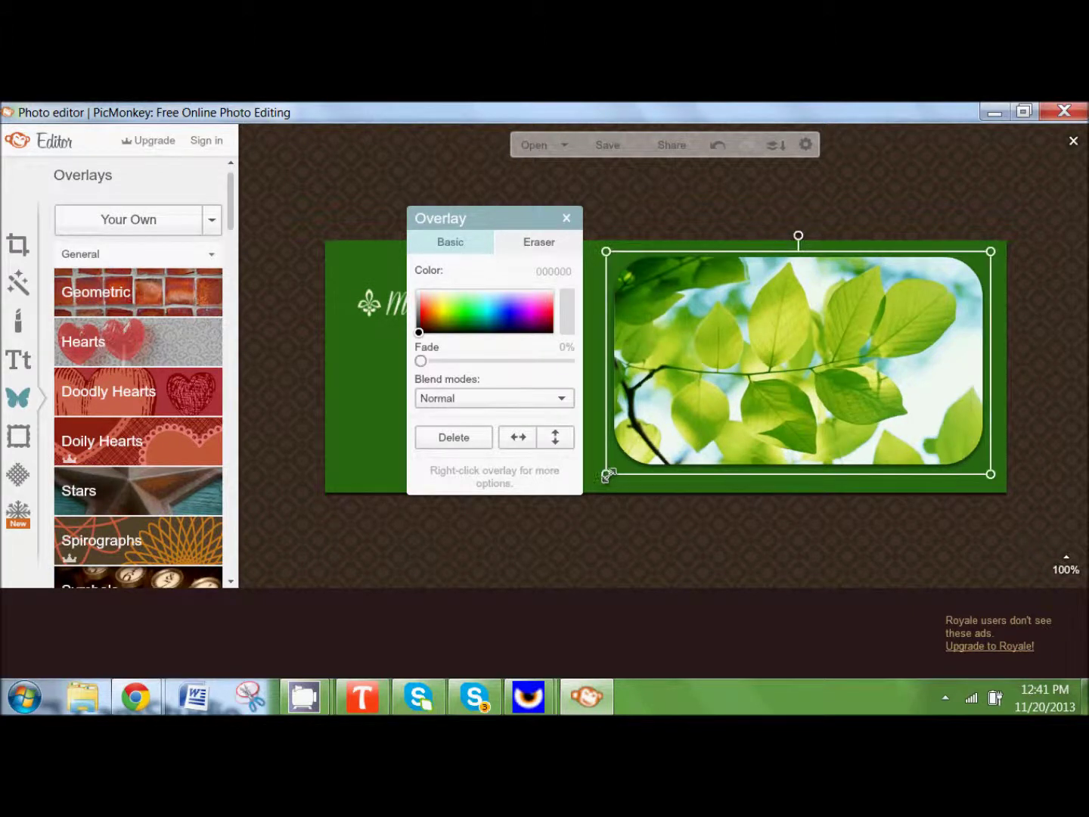
pyautogui.moveTo(609, 475); pyautogui.dragTo(595, 488)
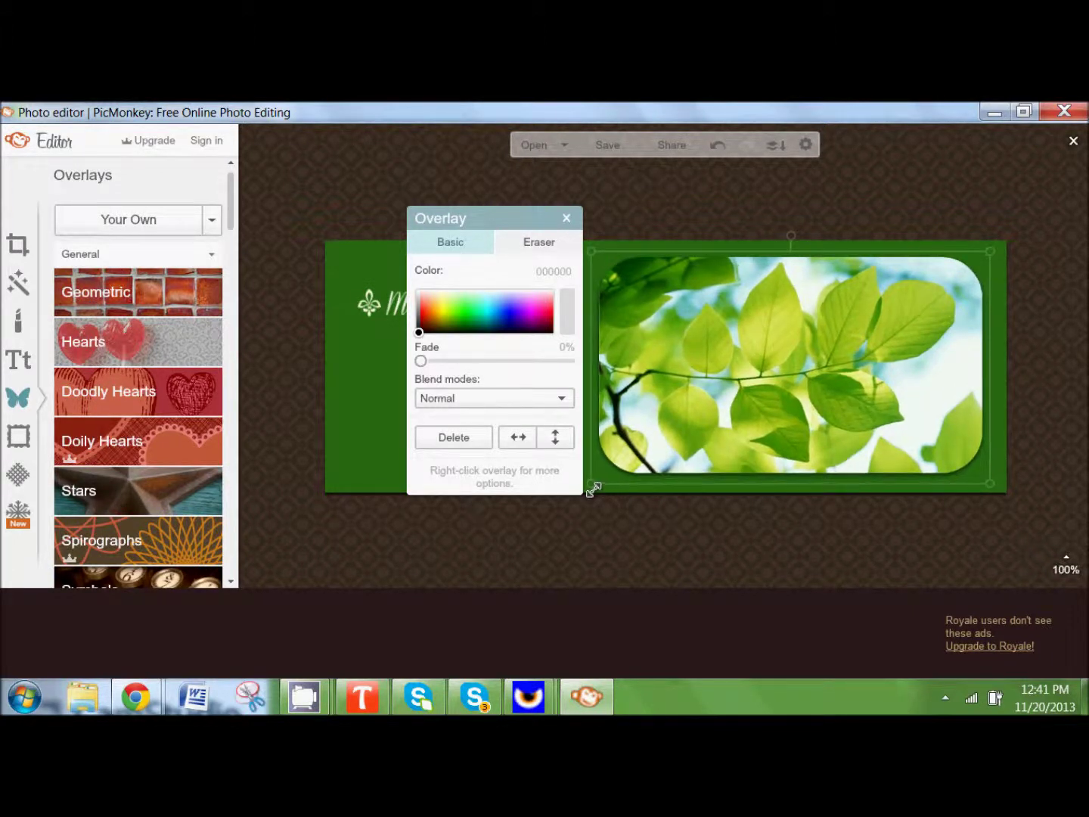
pyautogui.click(551, 540)
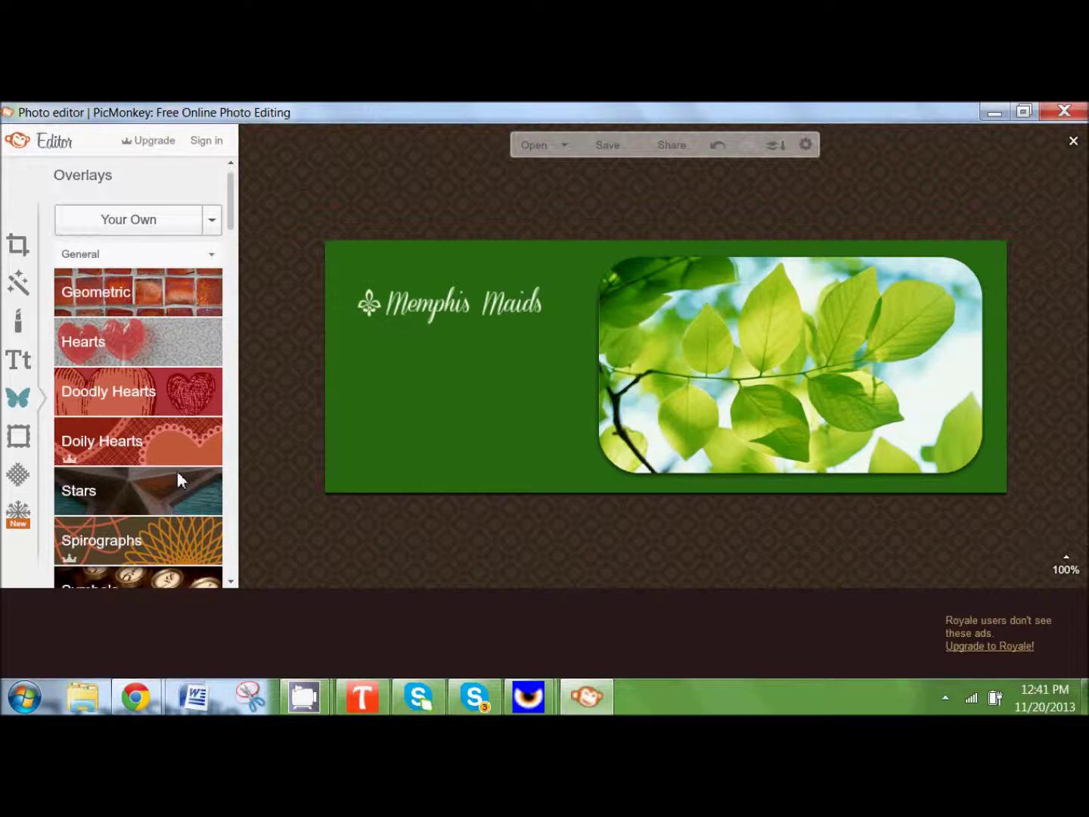
# Step: Nudge the Memphis Maids logo slightly up and to the left
pyautogui.click(439, 306)
pyautogui.moveTo(439, 306); pyautogui.dragTo(423, 289)
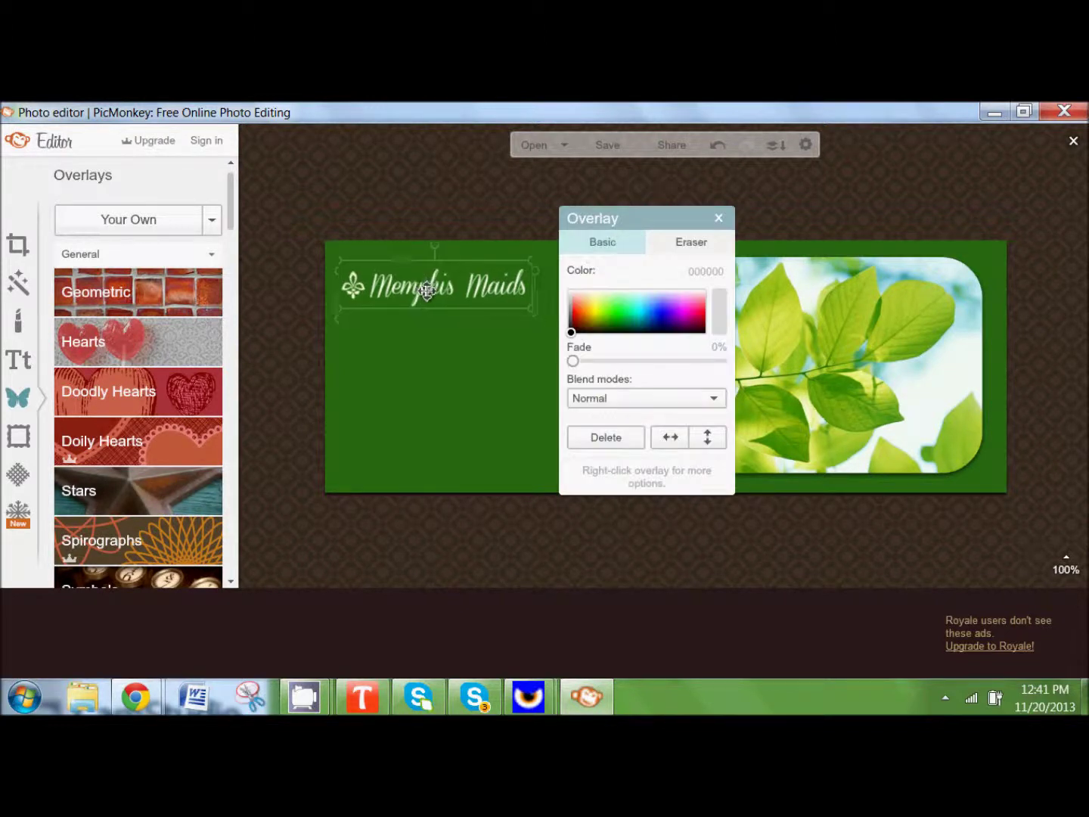
pyautogui.click(334, 284)
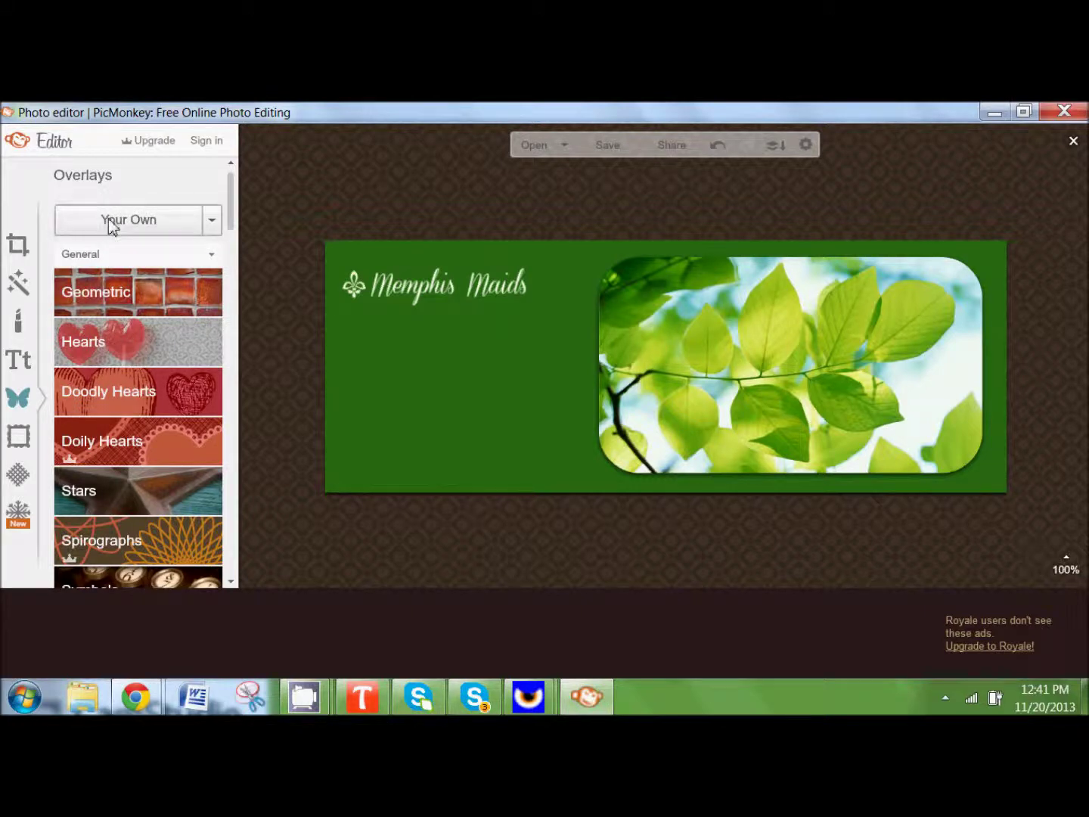
# Step: Add the Facebook-Profile-Image-Template image from Your Own overlays onto the cover
pyautogui.click(108, 218)
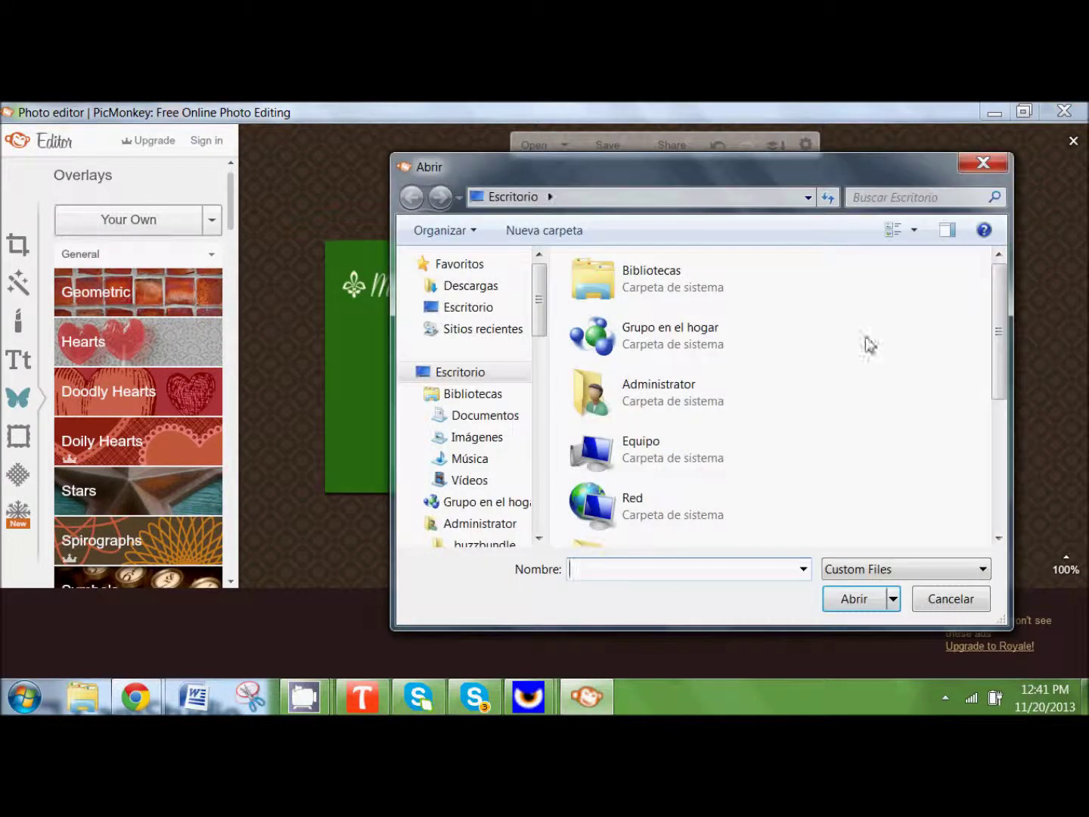
pyautogui.moveTo(998, 304); pyautogui.dragTo(1018, 432)
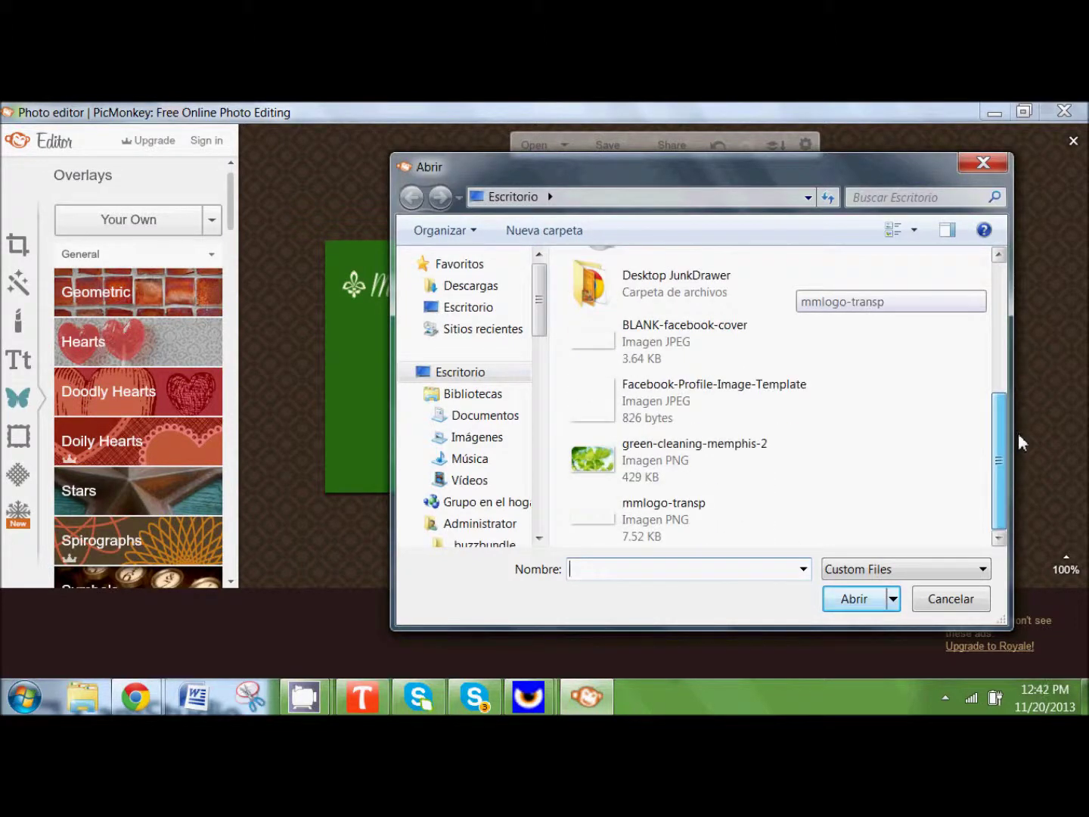
pyautogui.click(727, 414)
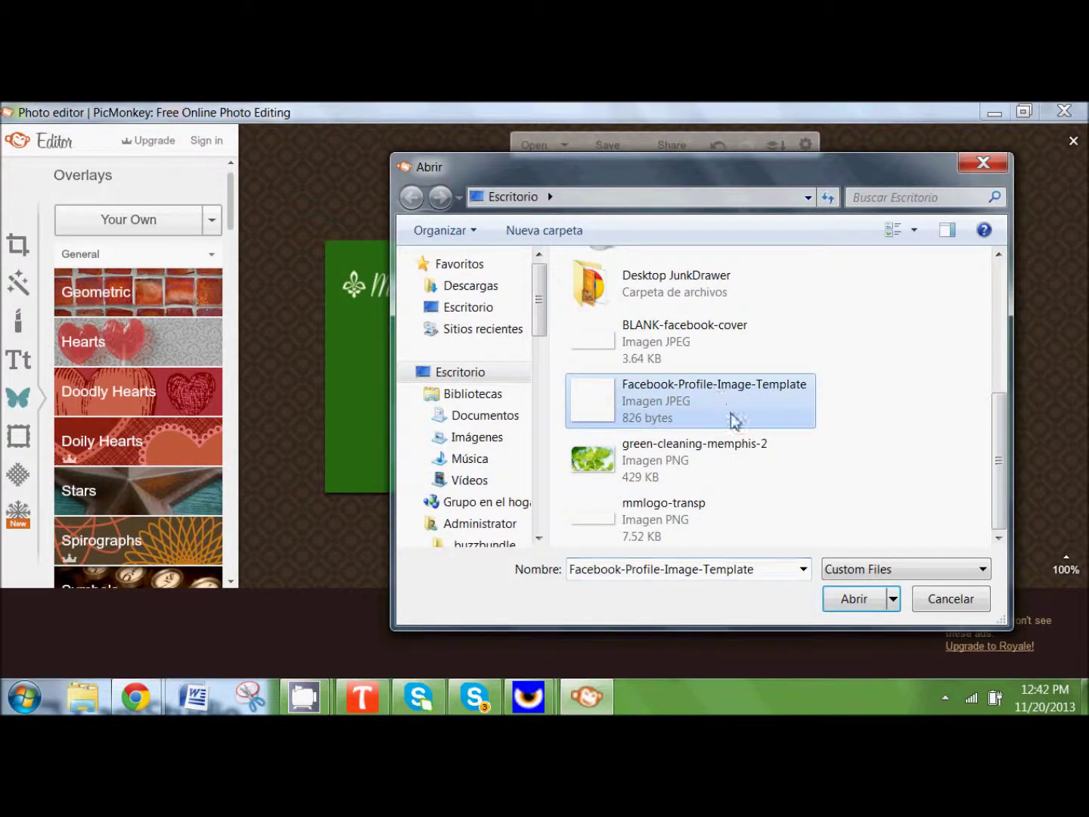
pyautogui.click(850, 597)
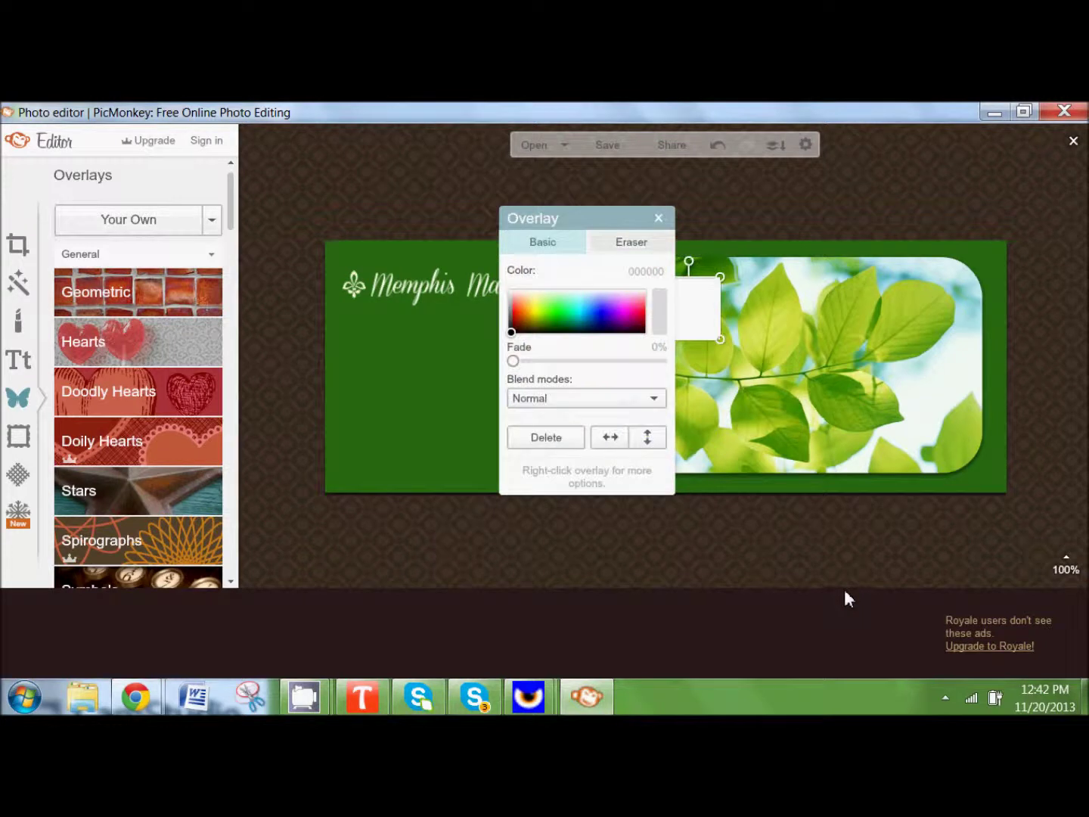
# Step: Restore the white square to its original size and settle it in the lower-left green area
pyautogui.moveTo(704, 303); pyautogui.dragTo(436, 401)
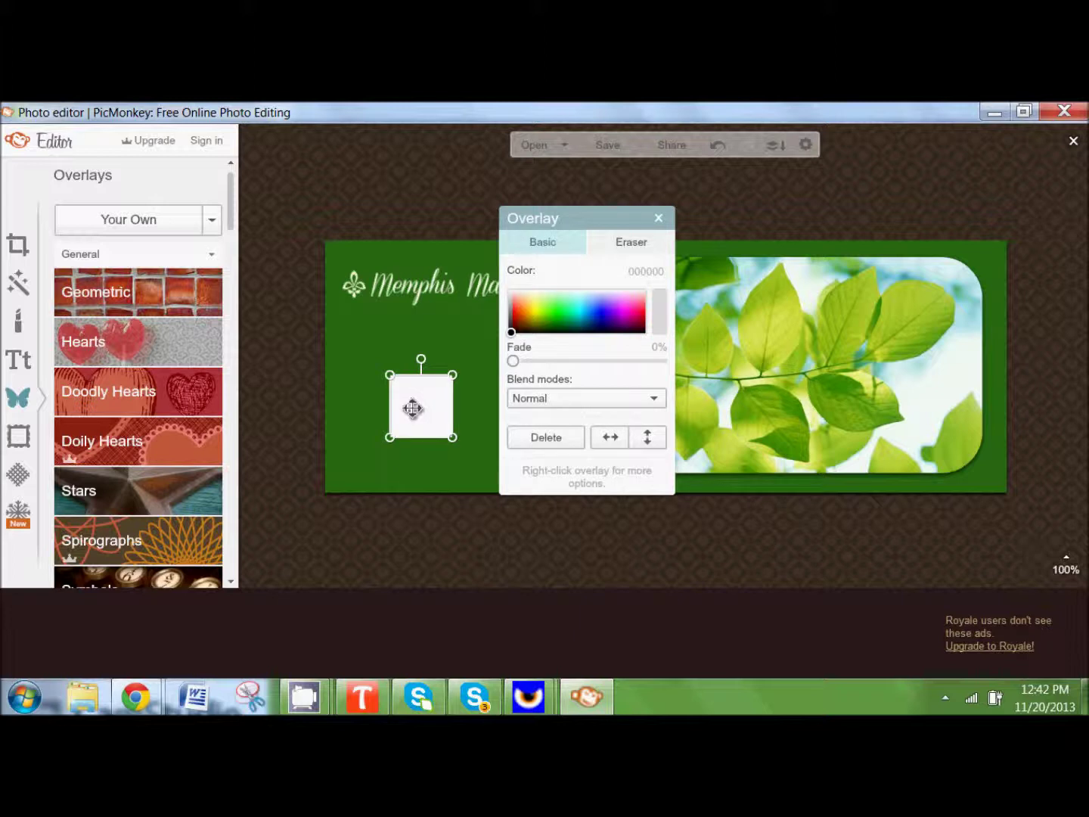
pyautogui.rightClick(412, 408)
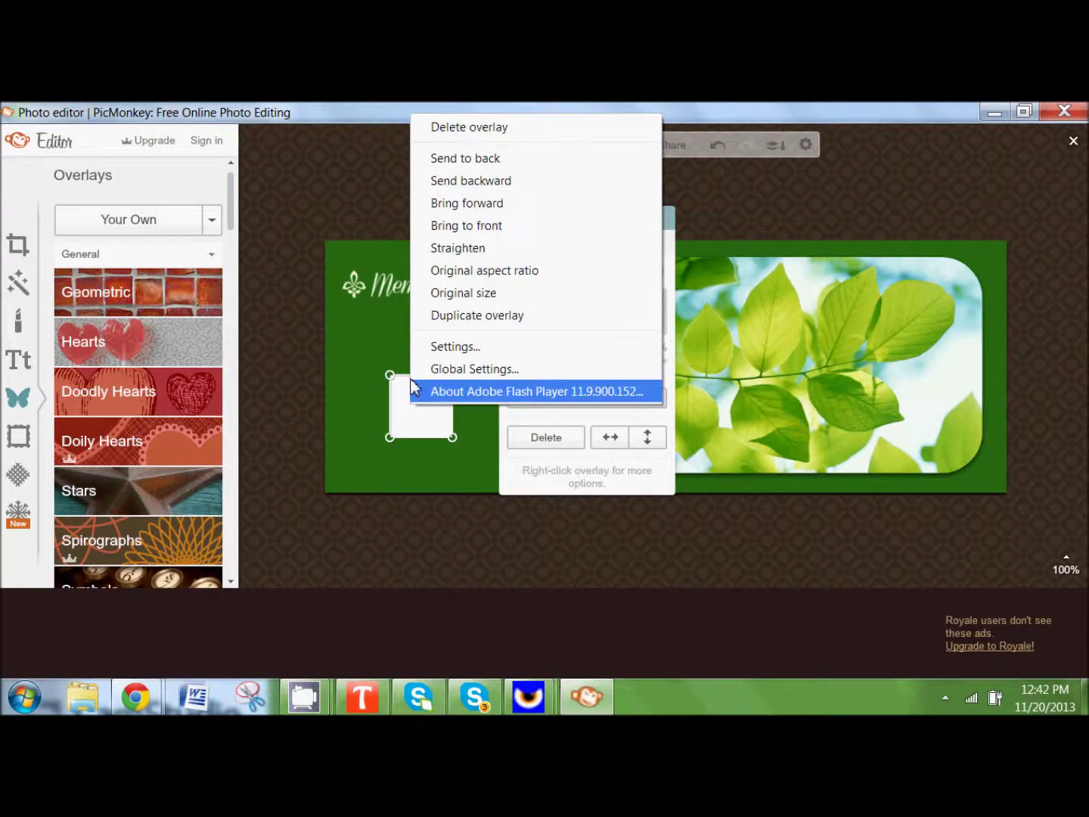
pyautogui.click(460, 294)
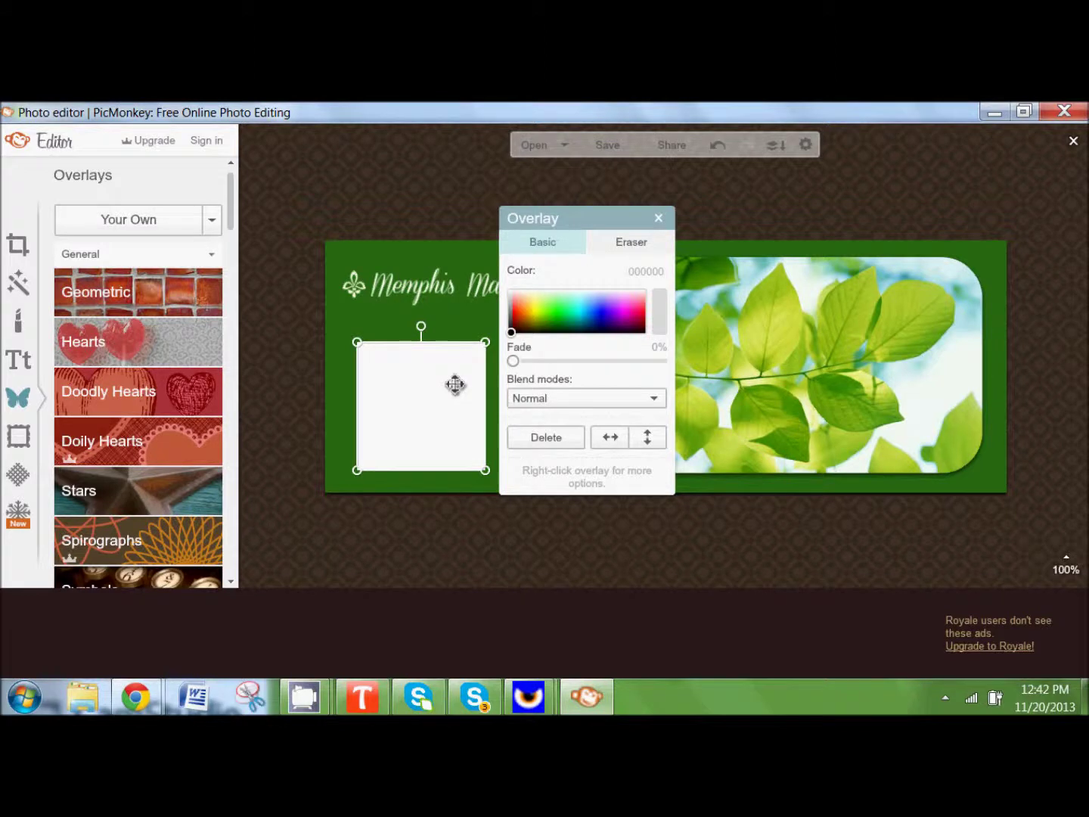
pyautogui.moveTo(455, 385); pyautogui.dragTo(435, 400)
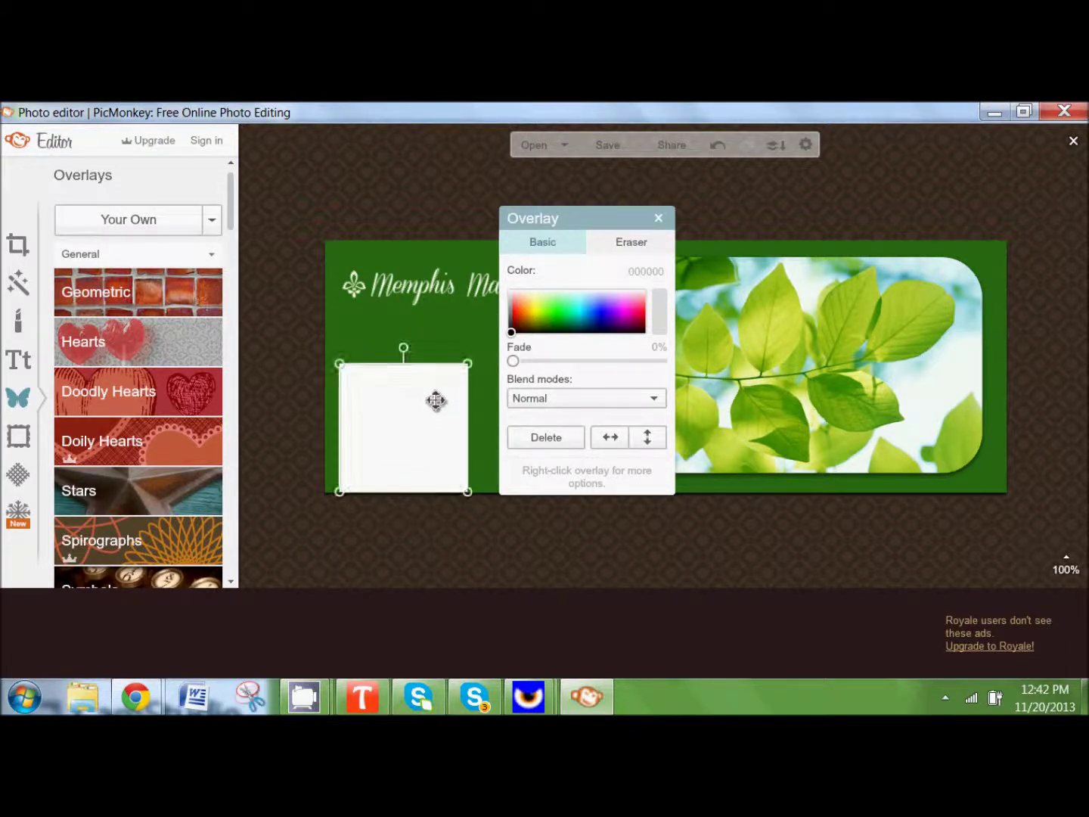
pyautogui.click(423, 178)
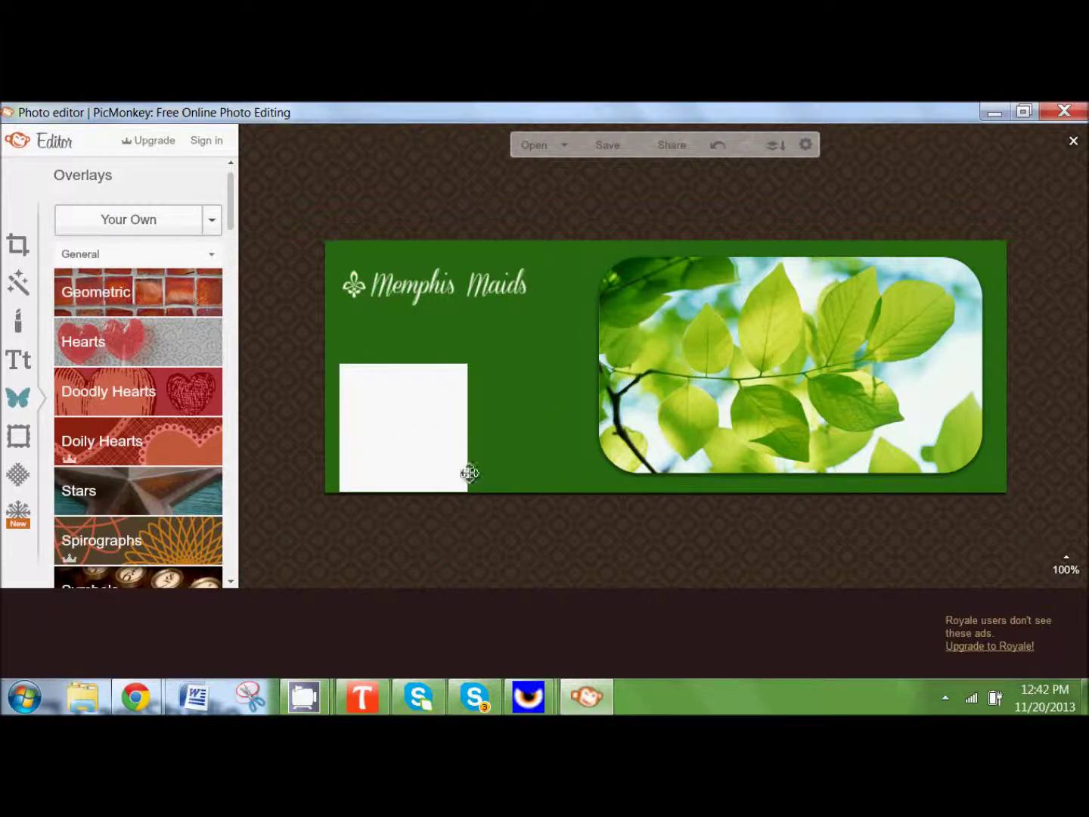
pyautogui.moveTo(413, 432)
pyautogui.mouseDown()
pyautogui.moveTo(408, 382)
pyautogui.moveTo(413, 436)
pyautogui.mouseUp()
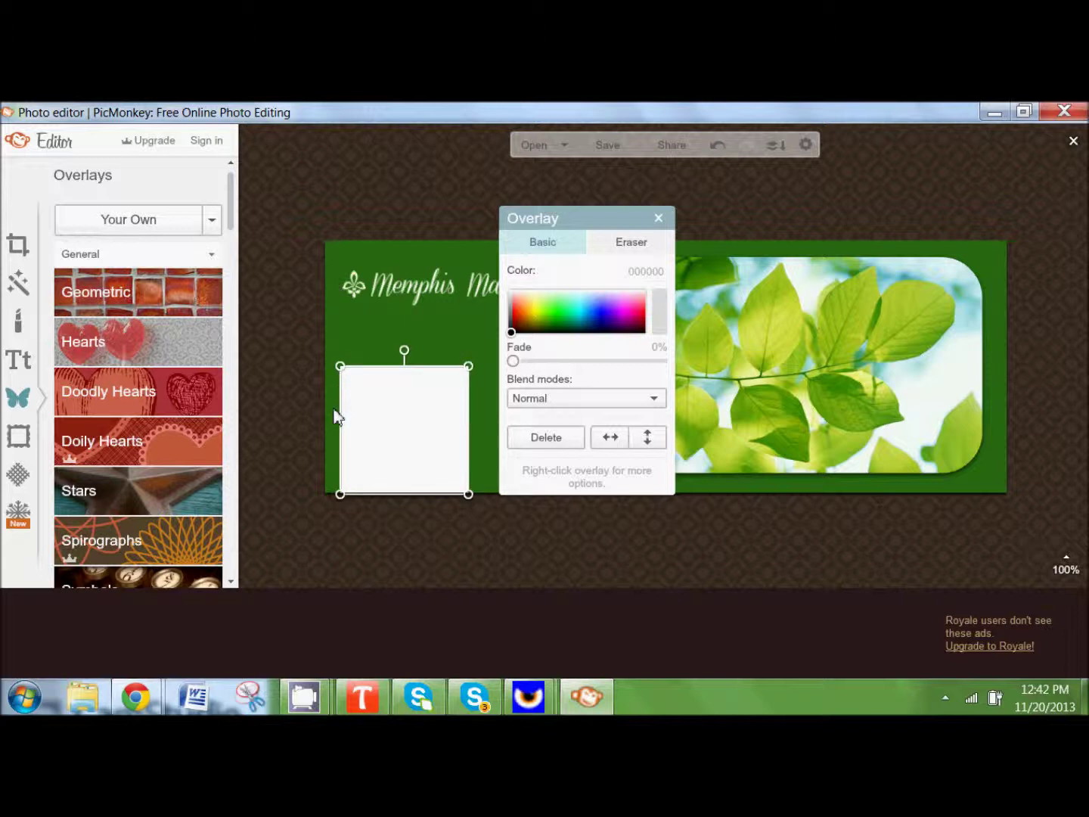
pyautogui.click(348, 318)
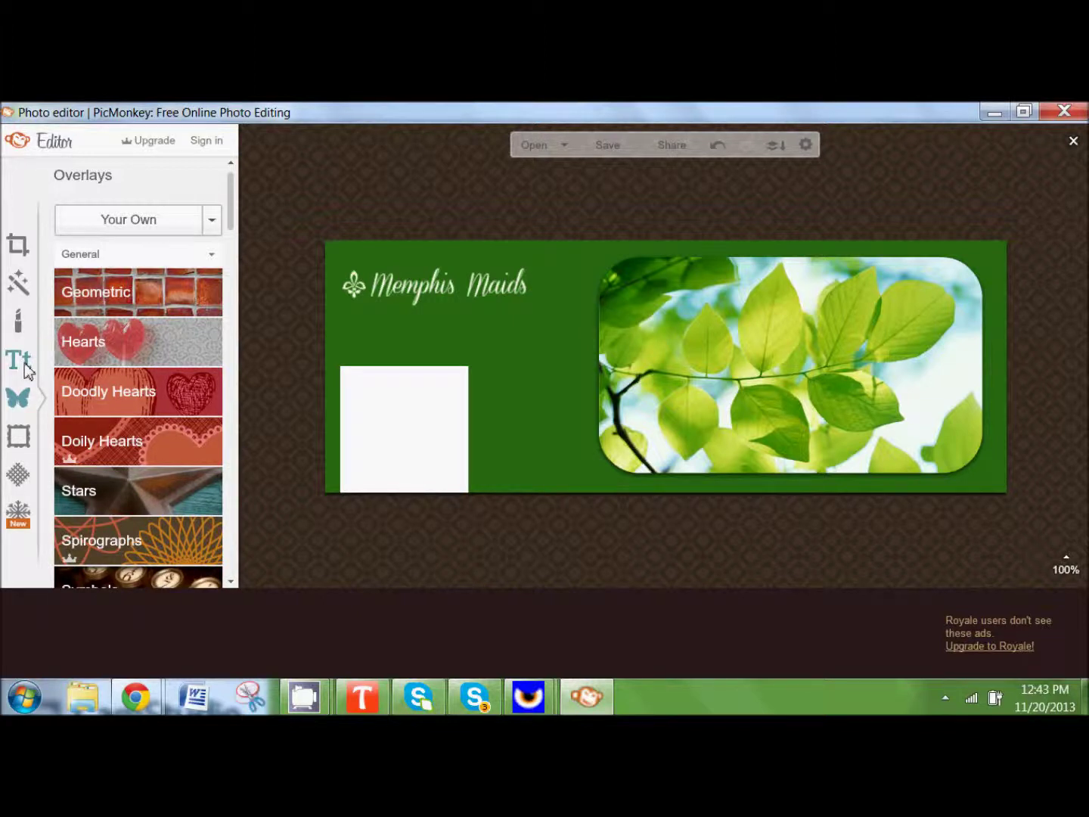
# Step: Add a text box with the business phone number in white under Memphis Maids
pyautogui.click(25, 368)
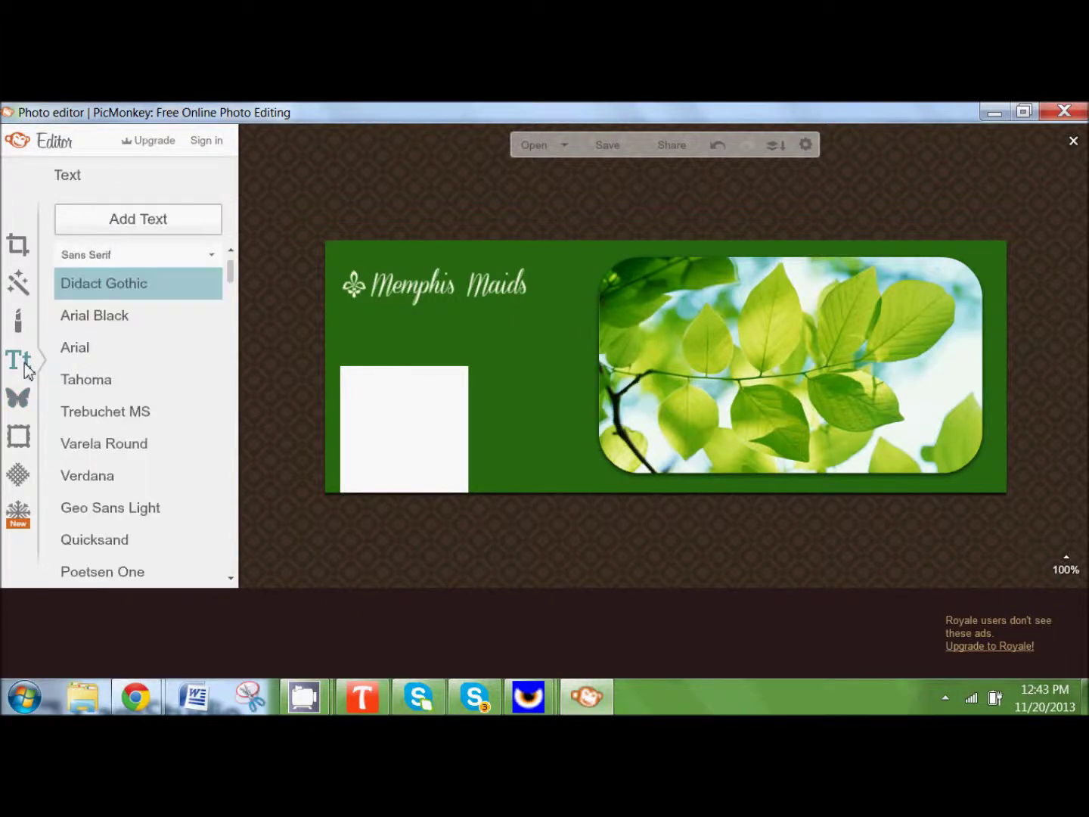
pyautogui.click(138, 220)
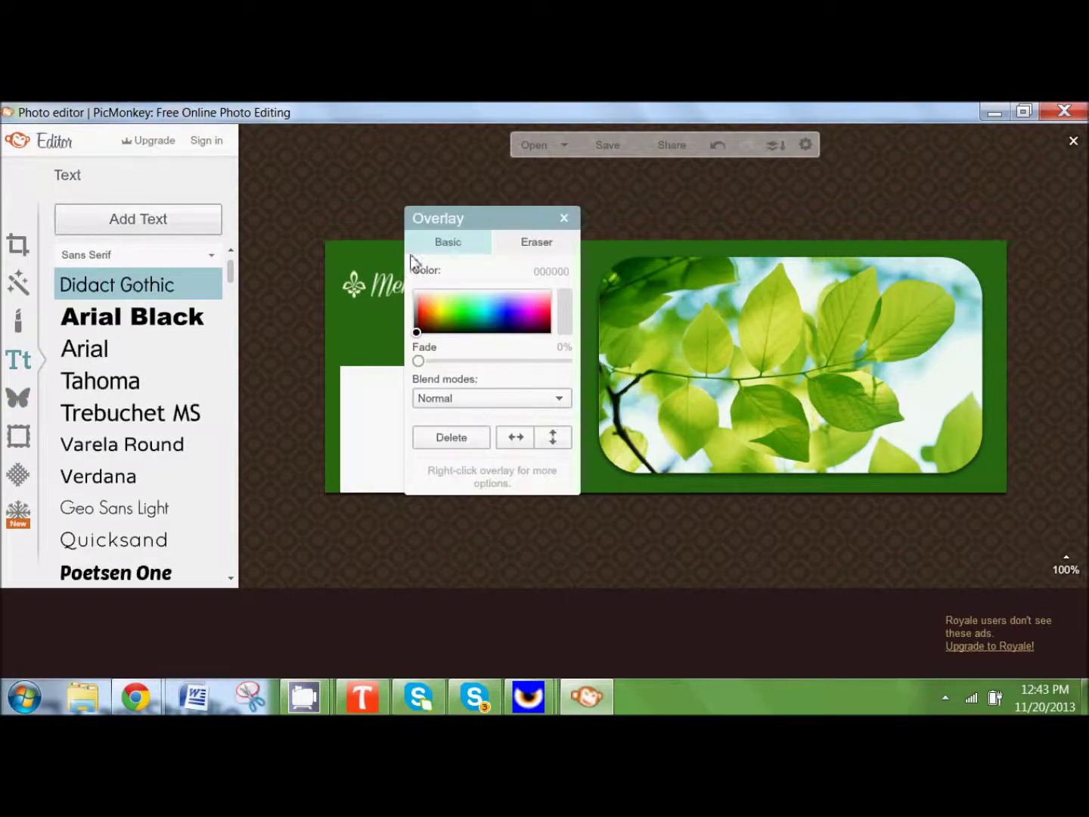
pyautogui.click(627, 327)
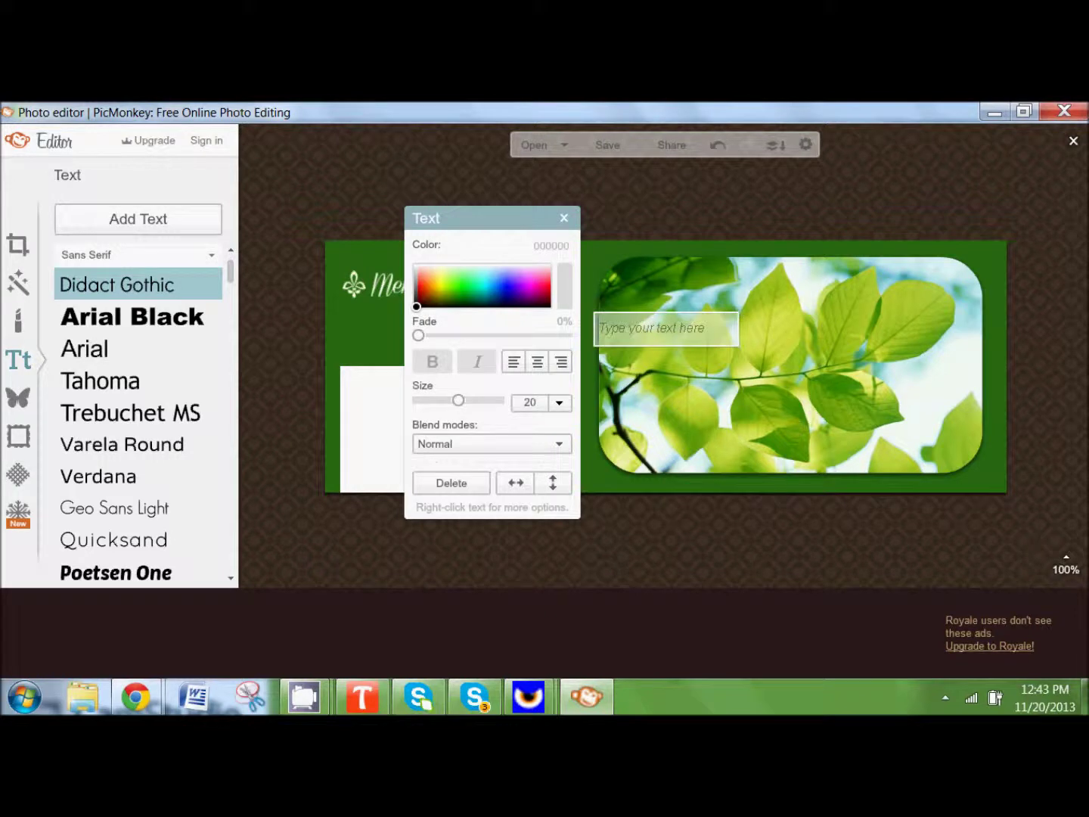
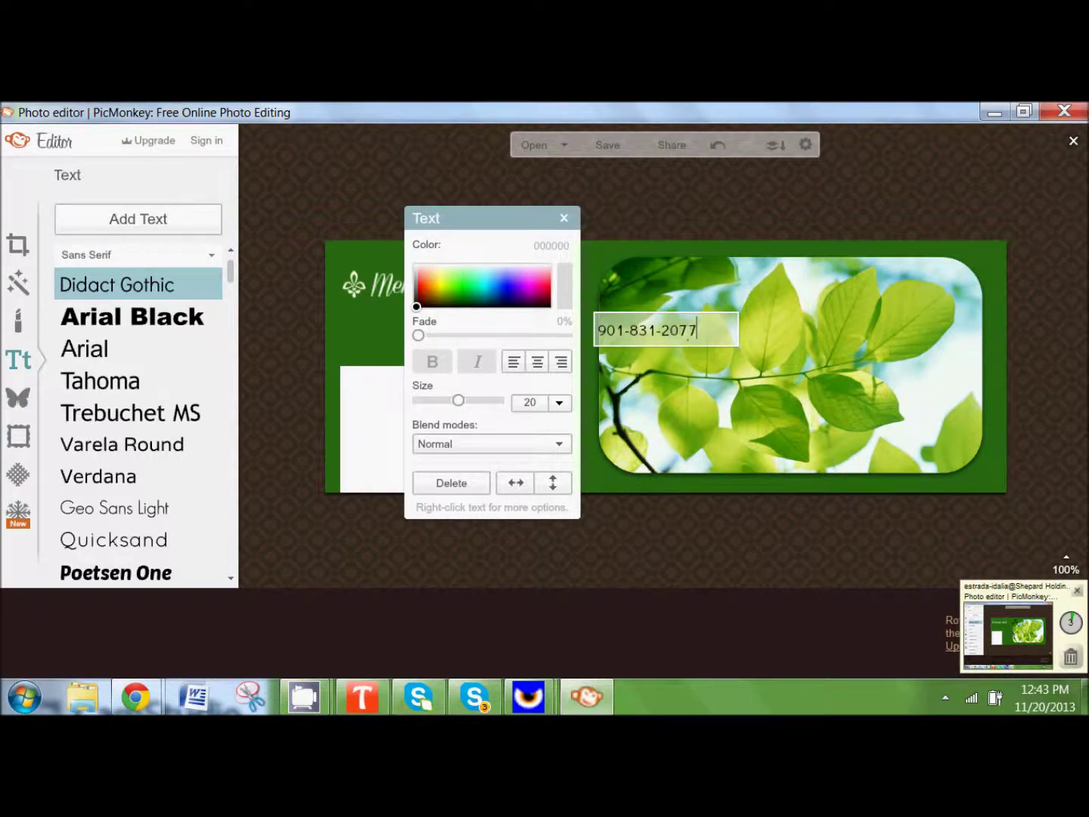
pyautogui.moveTo(627, 327); pyautogui.dragTo(402, 323)
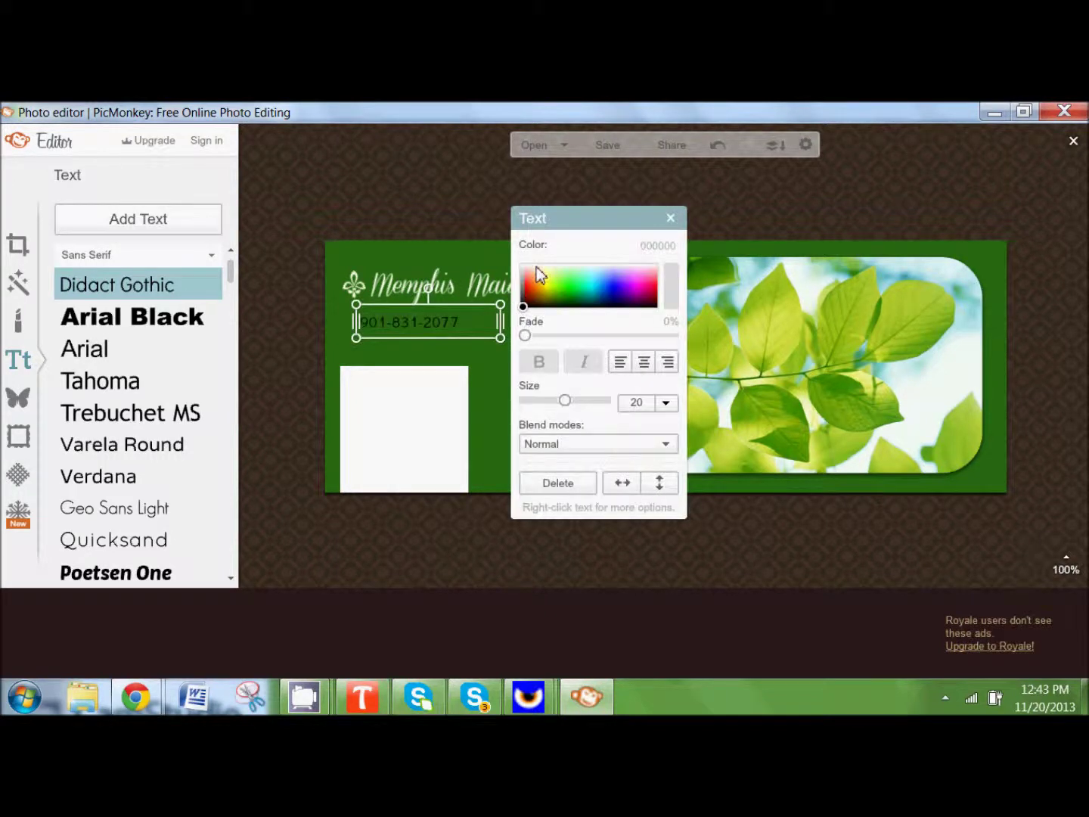
pyautogui.click(536, 268)
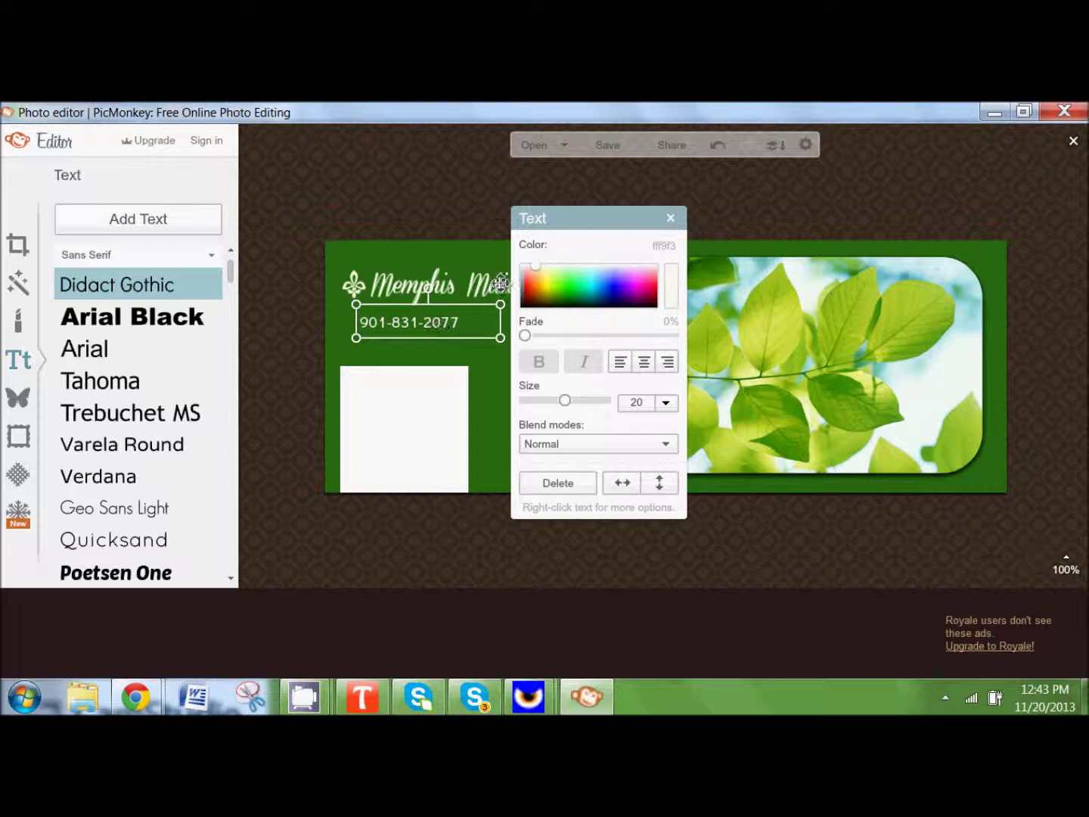
pyautogui.moveTo(535, 266)
pyautogui.mouseDown()
pyautogui.moveTo(579, 303)
pyautogui.moveTo(614, 303)
pyautogui.moveTo(555, 292)
pyautogui.moveTo(537, 265)
pyautogui.mouseUp()
# Step: Enlarge the phone number text and shift it right and down
pyautogui.click(671, 218)
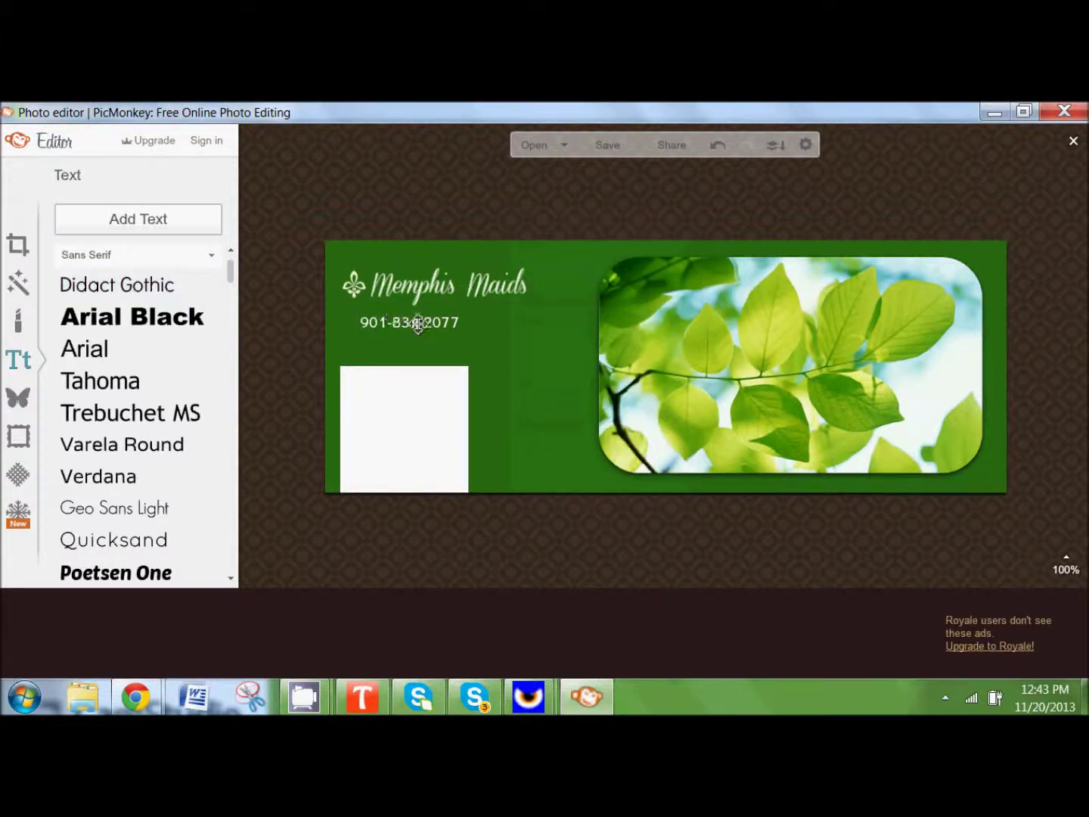
pyautogui.click(416, 322)
pyautogui.moveTo(500, 338); pyautogui.dragTo(562, 349)
pyautogui.moveTo(454, 329); pyautogui.dragTo(529, 337)
# Step: Enlarge the Memphis Maids logo and tuck the phone number just beneath it
pyautogui.click(436, 283)
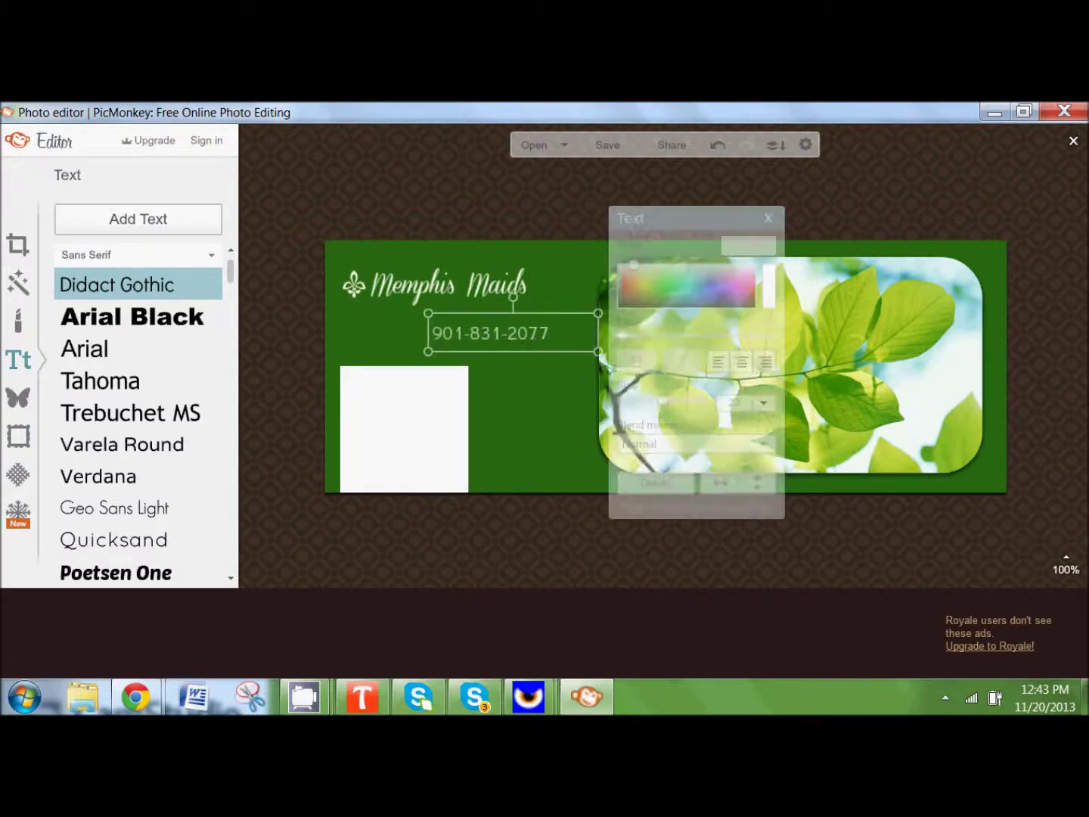
pyautogui.moveTo(534, 260); pyautogui.dragTo(576, 248)
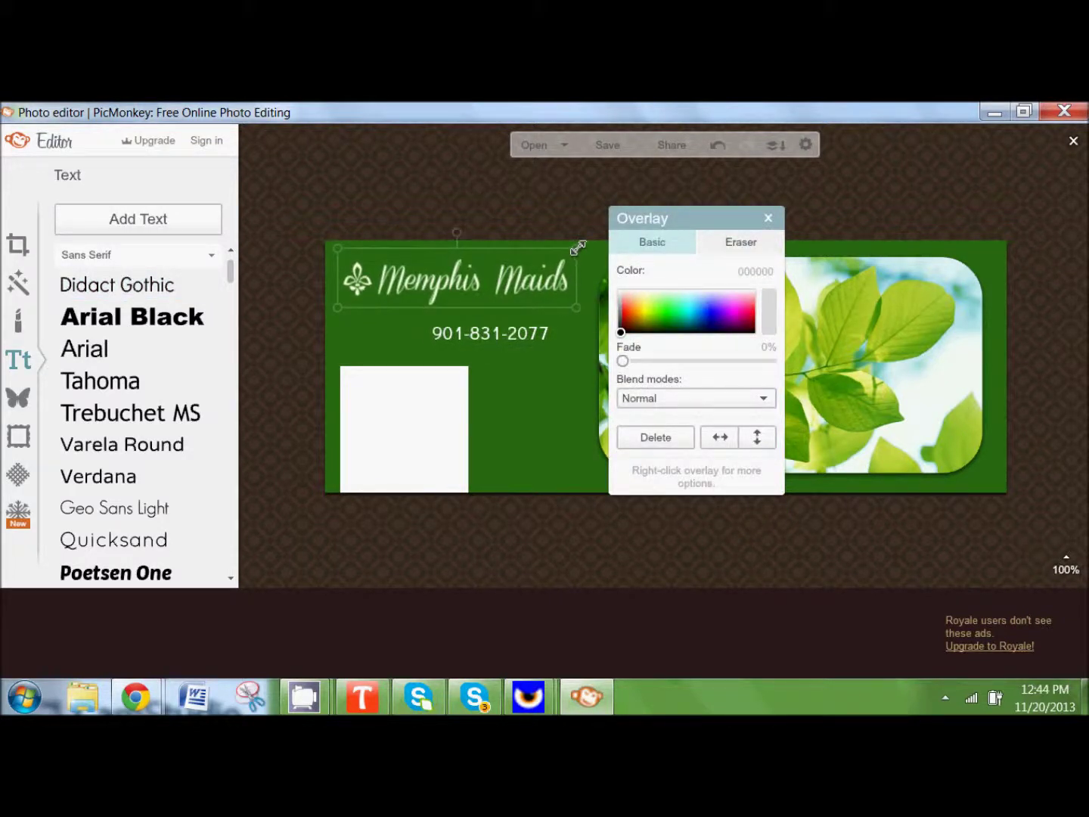
pyautogui.click(522, 338)
pyautogui.moveTo(509, 335); pyautogui.dragTo(520, 326)
pyautogui.click(408, 218)
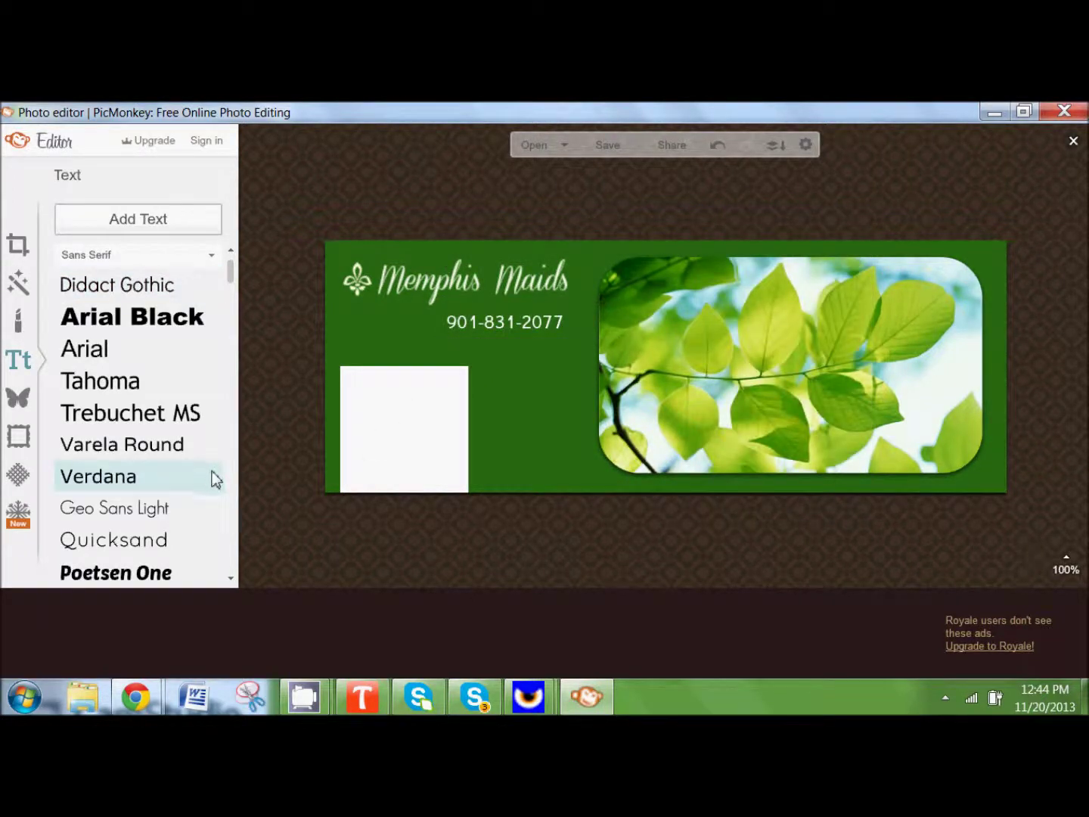
# Step: Shrink the leaf photo slightly and nudge it back into place
pyautogui.click(760, 404)
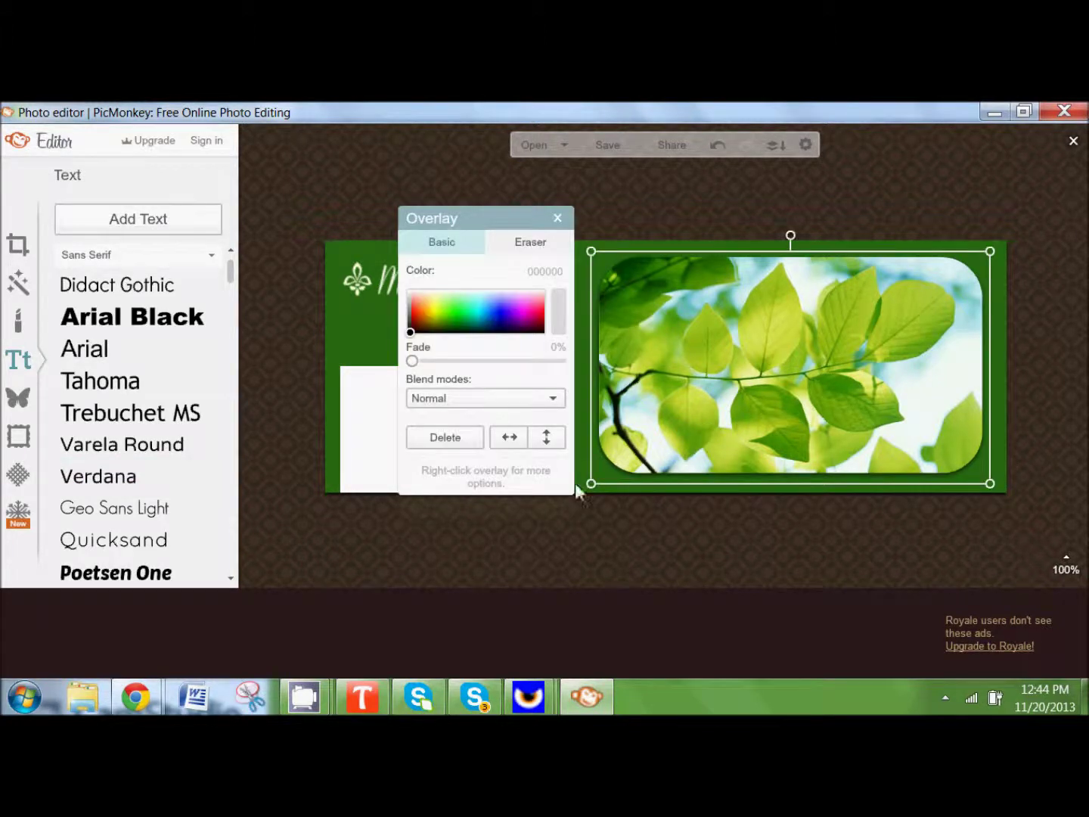
pyautogui.moveTo(593, 484); pyautogui.dragTo(605, 469)
pyautogui.moveTo(711, 423); pyautogui.dragTo(727, 416)
pyautogui.click(277, 202)
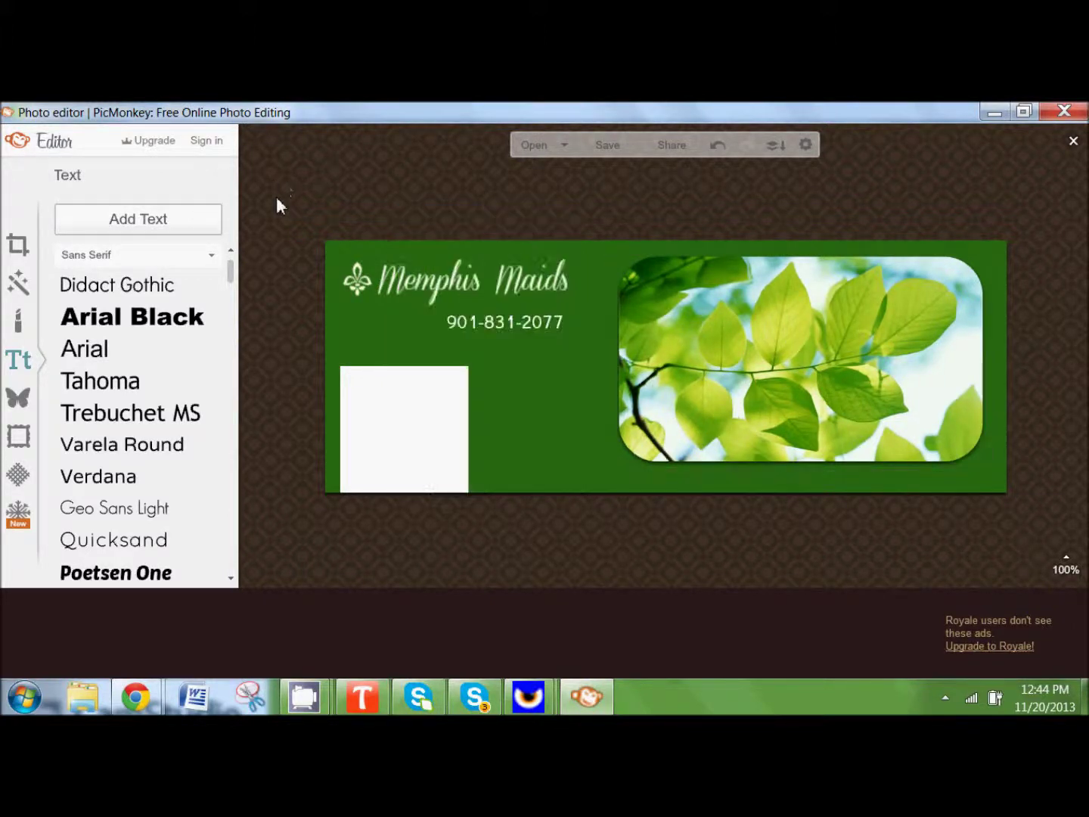
pyautogui.click(140, 227)
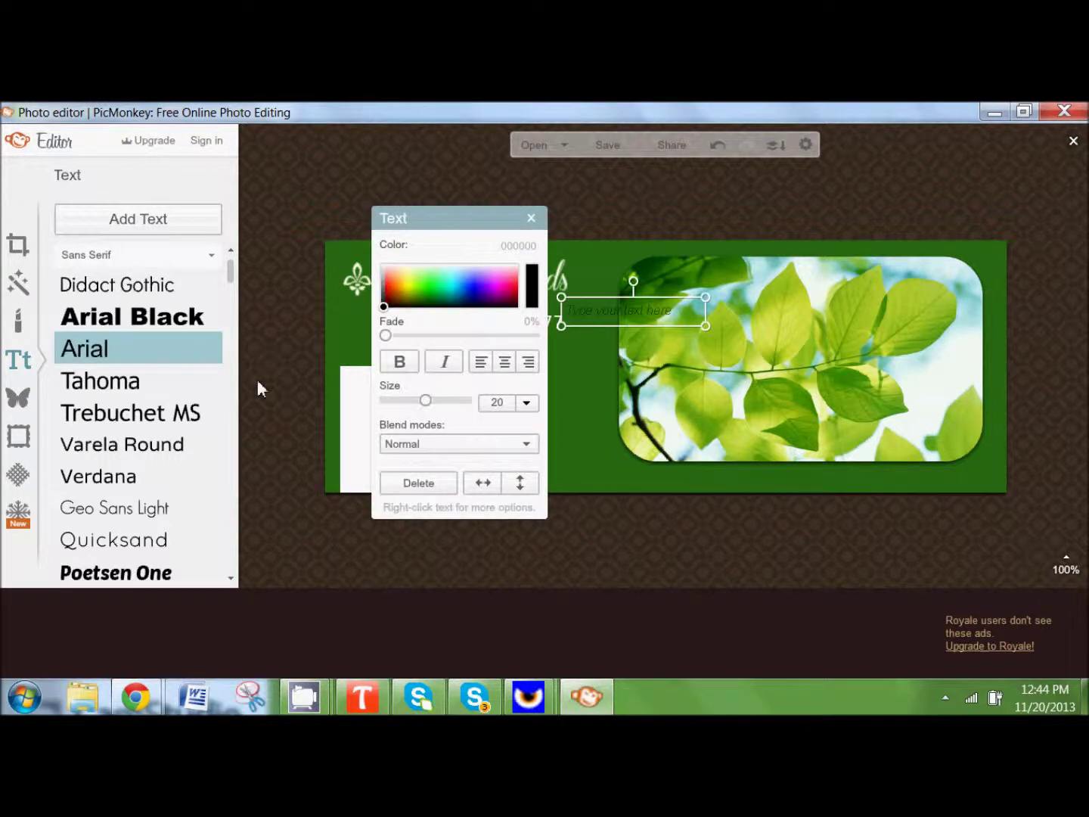
pyautogui.click(642, 310)
pyautogui.write('W')
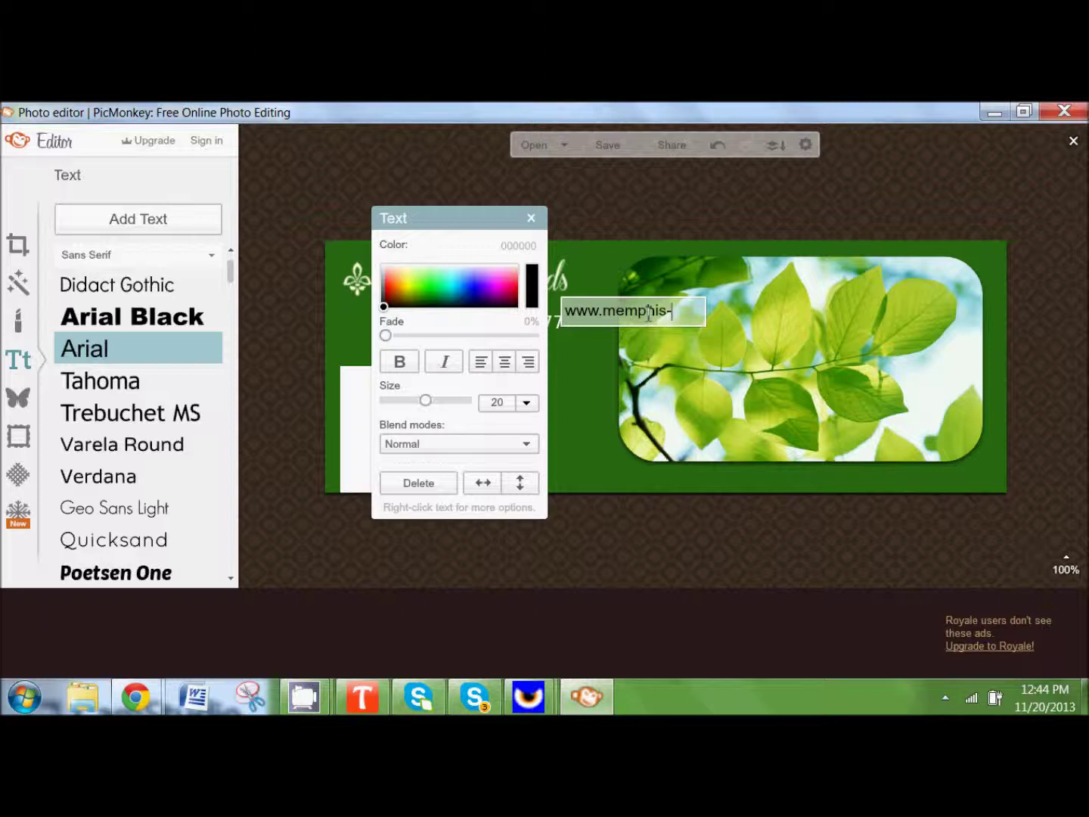
pyautogui.write('ids.com')
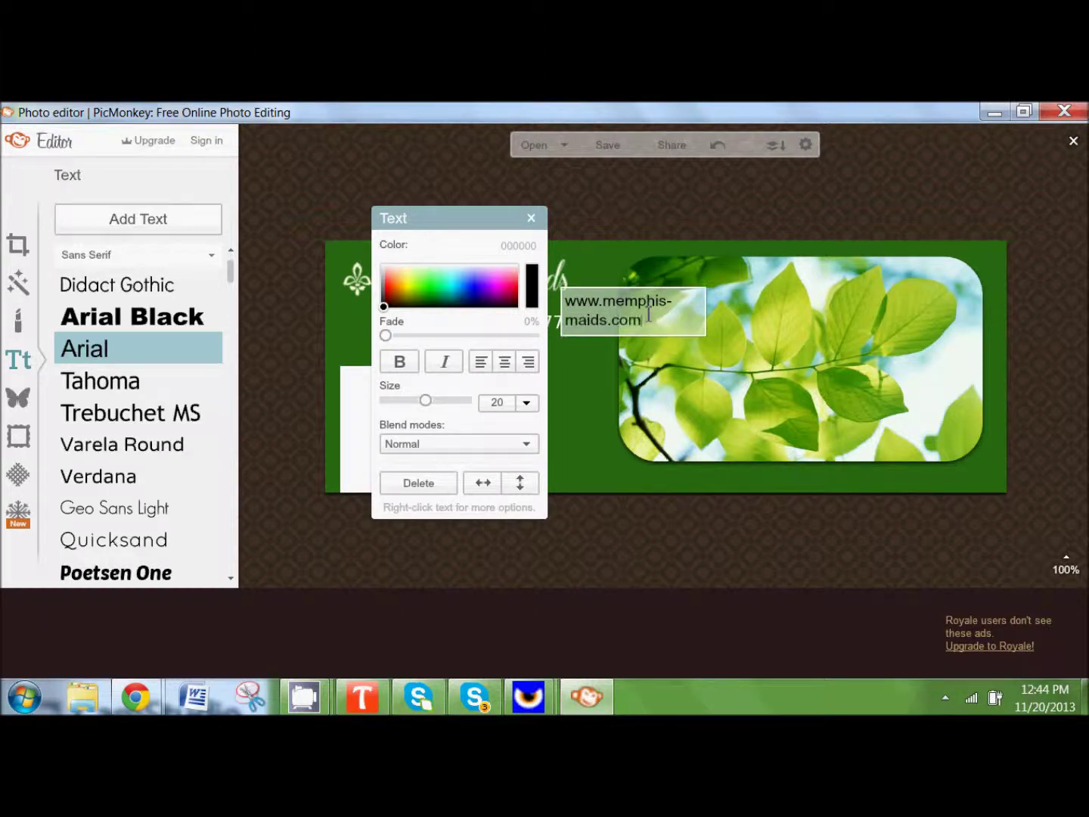
pyautogui.click(591, 273)
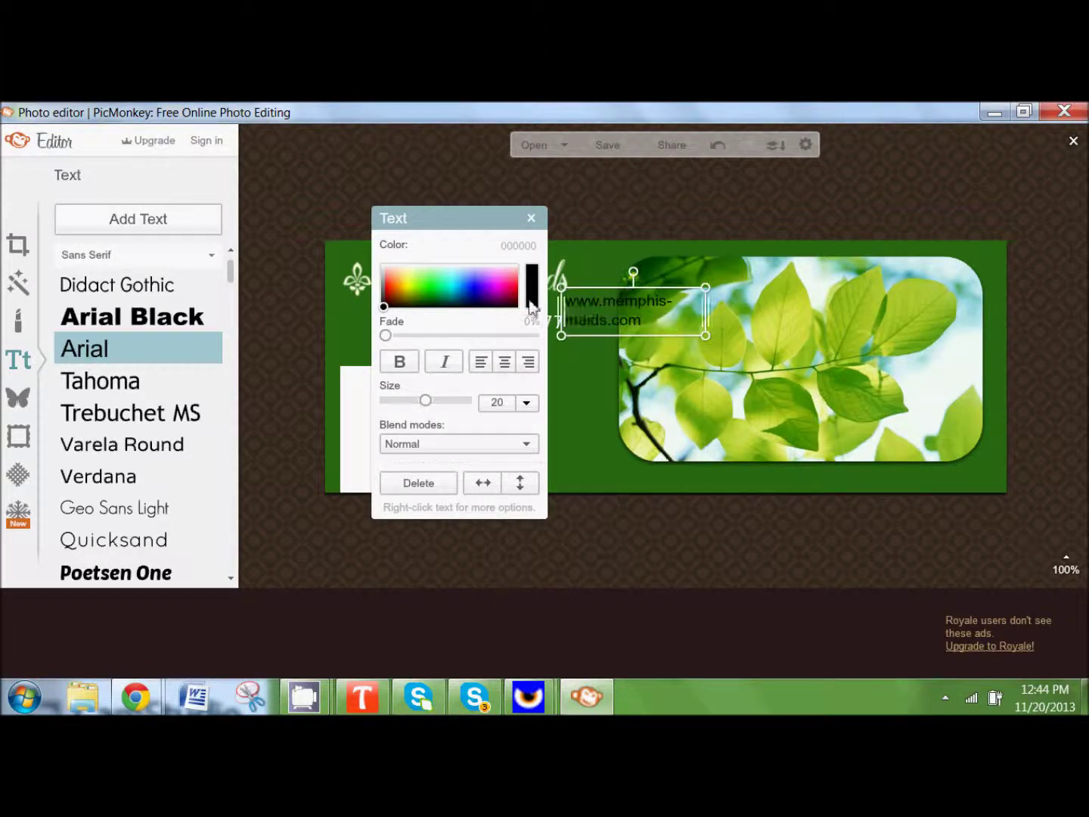
pyautogui.moveTo(530, 281); pyautogui.dragTo(388, 267)
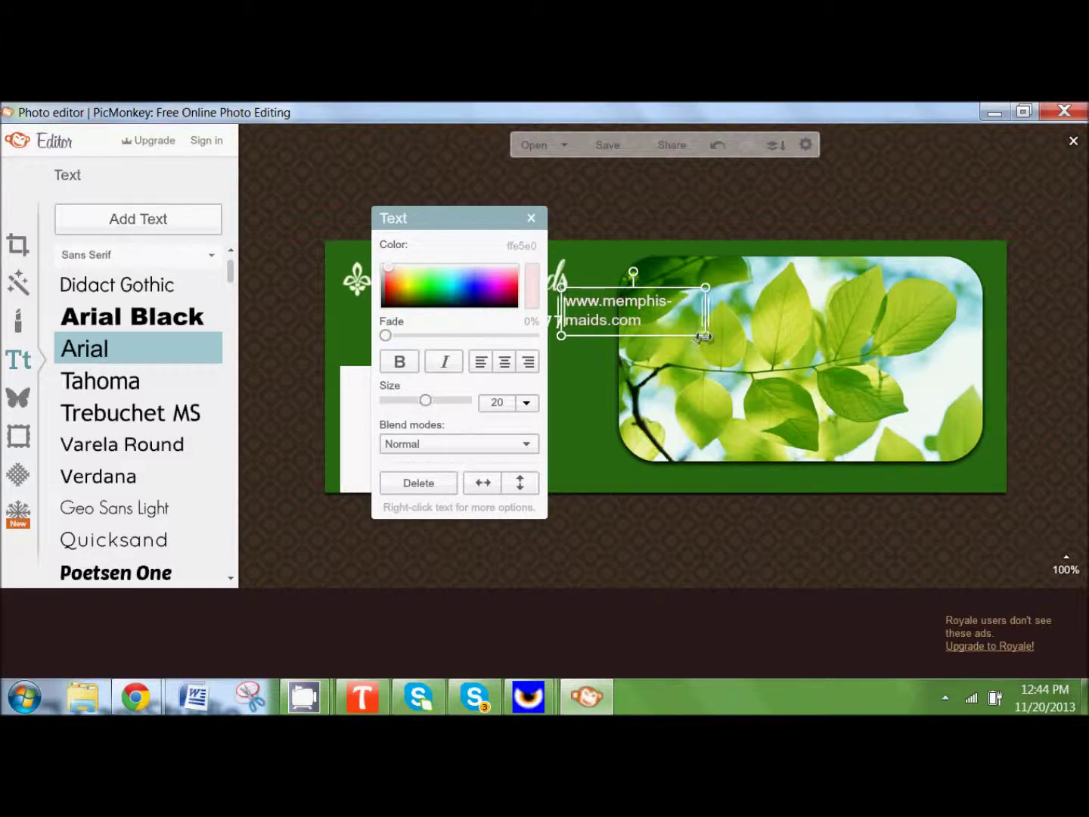
pyautogui.moveTo(707, 338); pyautogui.dragTo(760, 350)
pyautogui.moveTo(838, 321); pyautogui.dragTo(871, 321)
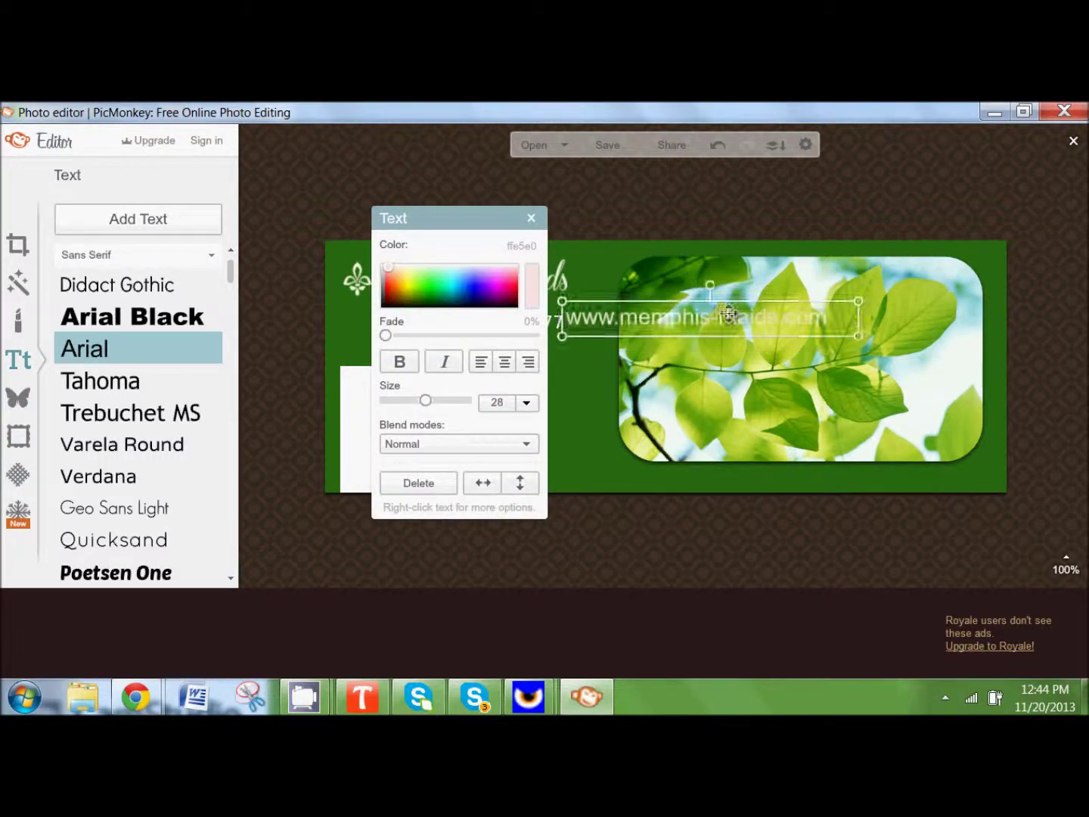
pyautogui.moveTo(737, 323); pyautogui.dragTo(838, 473)
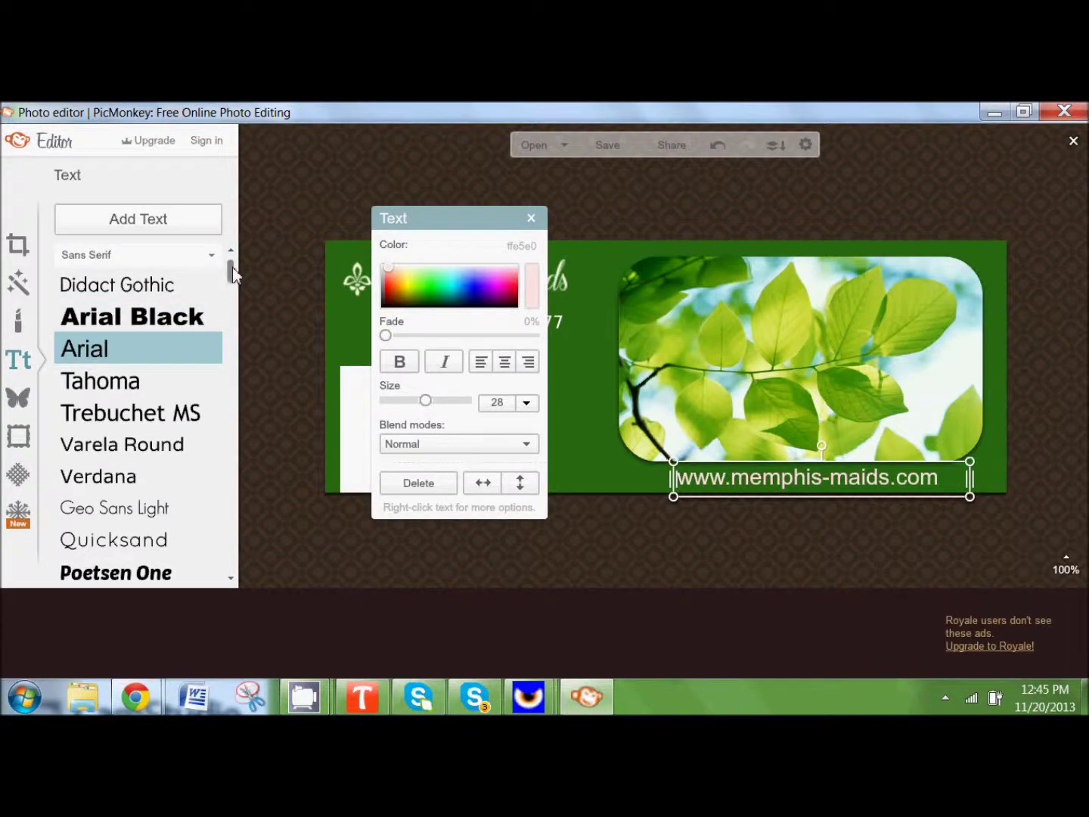
pyautogui.scroll(-4, 231, 270)
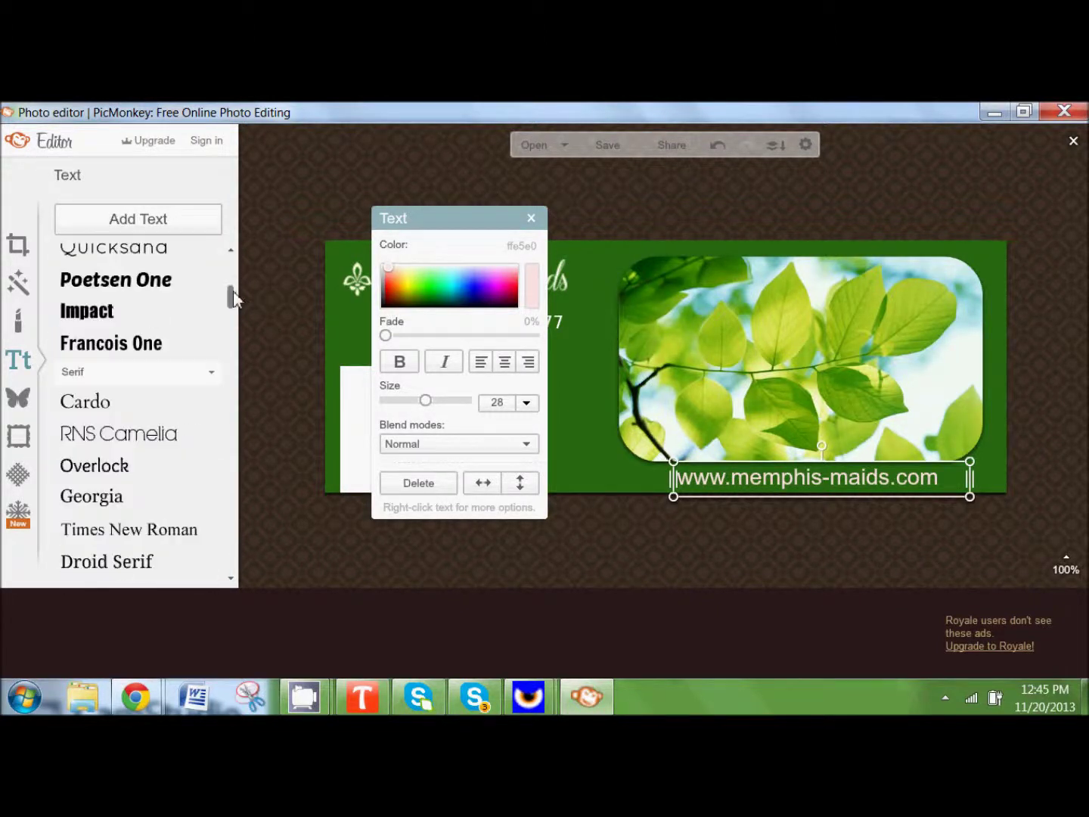
pyautogui.click(167, 434)
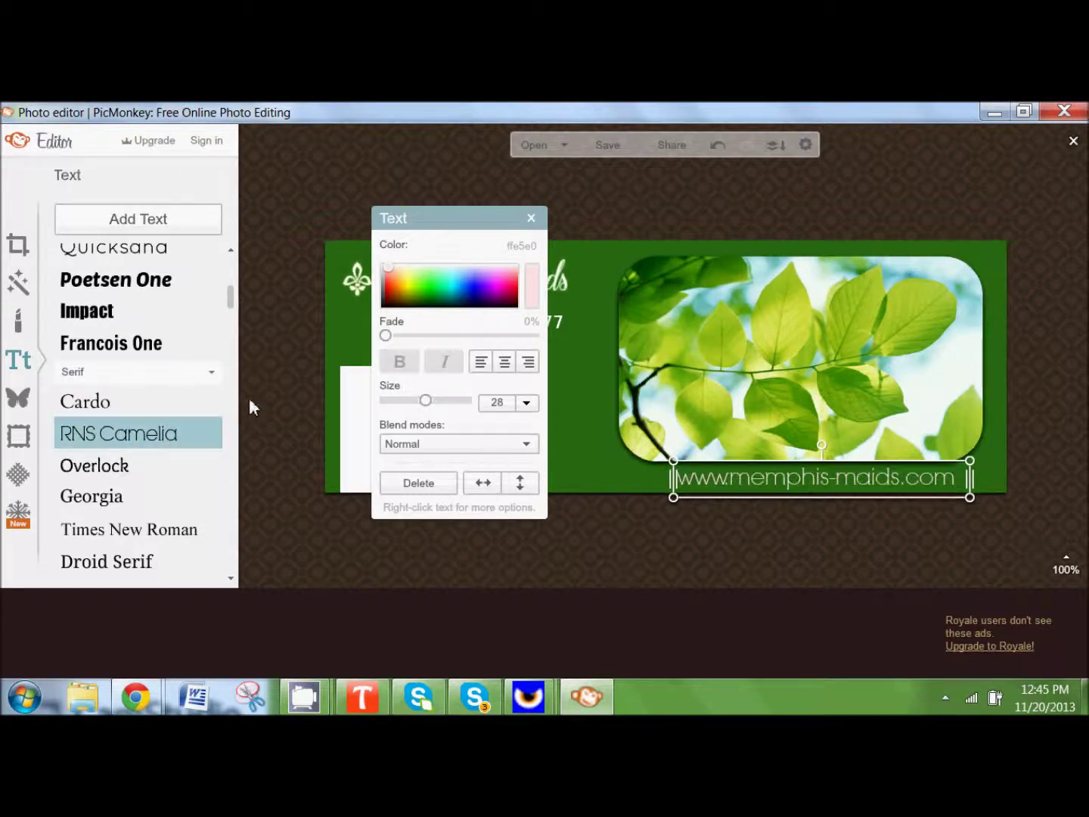
pyautogui.click(274, 403)
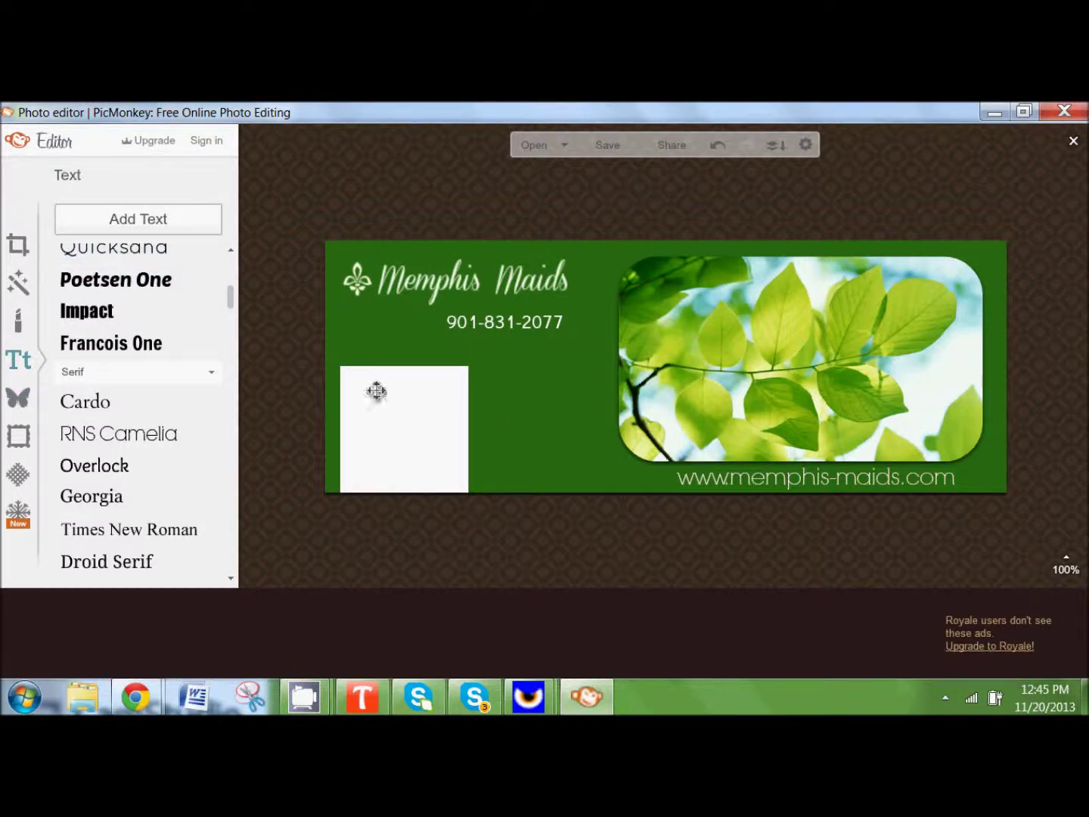
# Step: Add a black Geometric rectangle and drag it down beside the leaf photo's lower-left edge
pyautogui.click(20, 396)
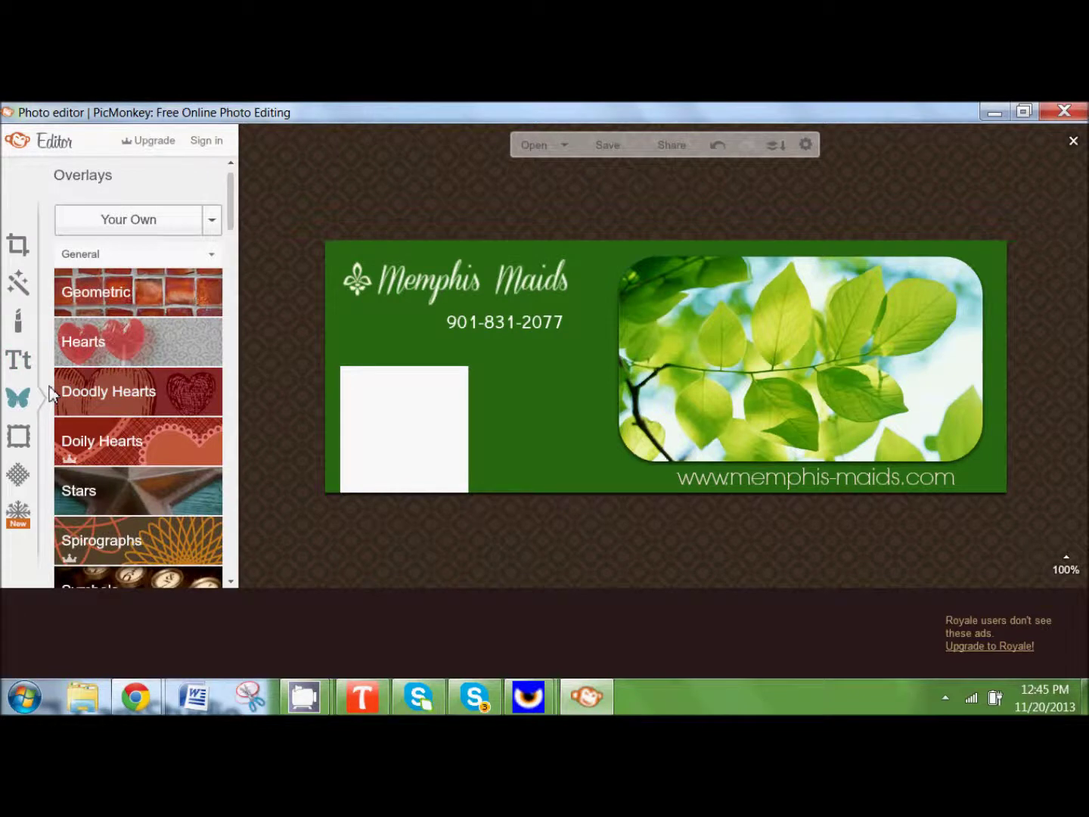
pyautogui.click(185, 282)
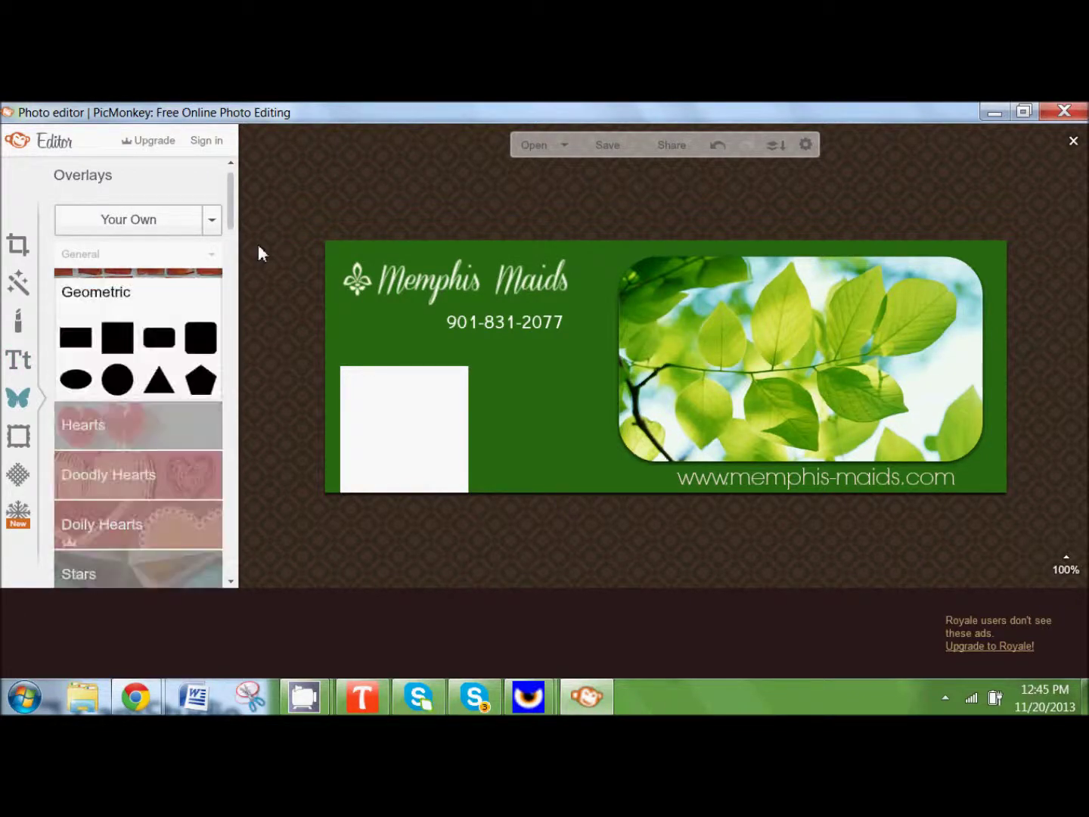
pyautogui.click(78, 339)
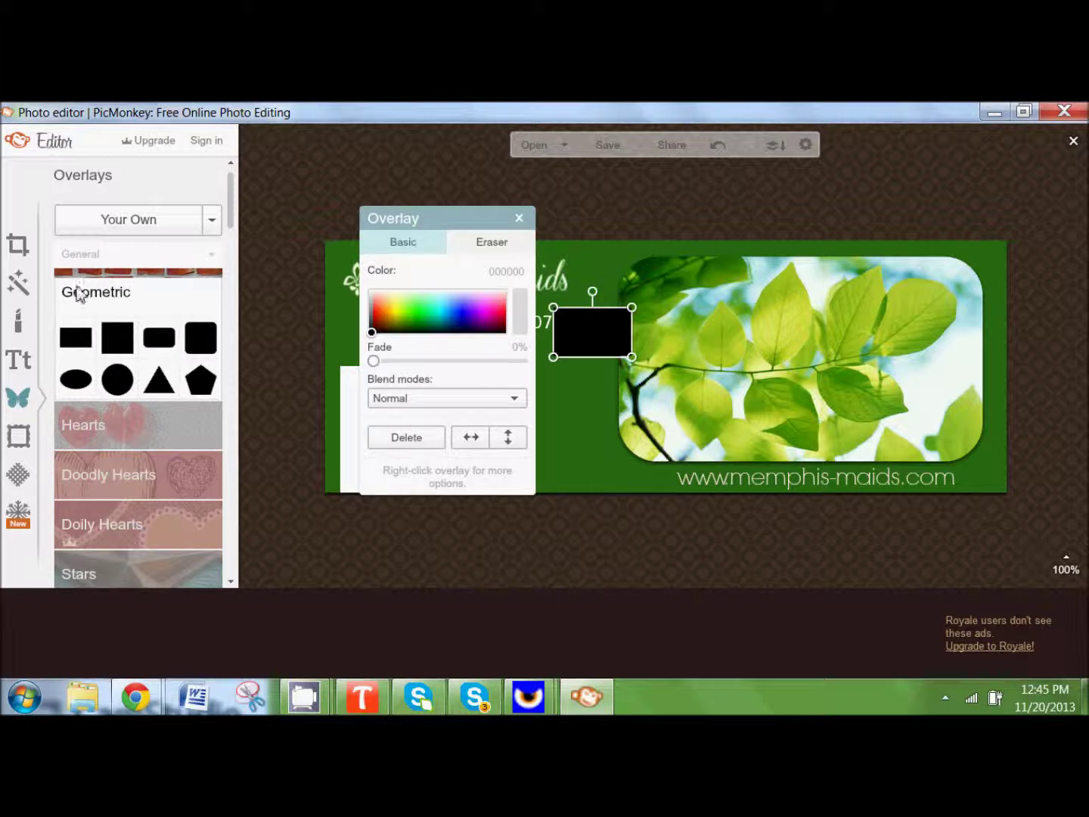
pyautogui.moveTo(600, 336); pyautogui.dragTo(602, 423)
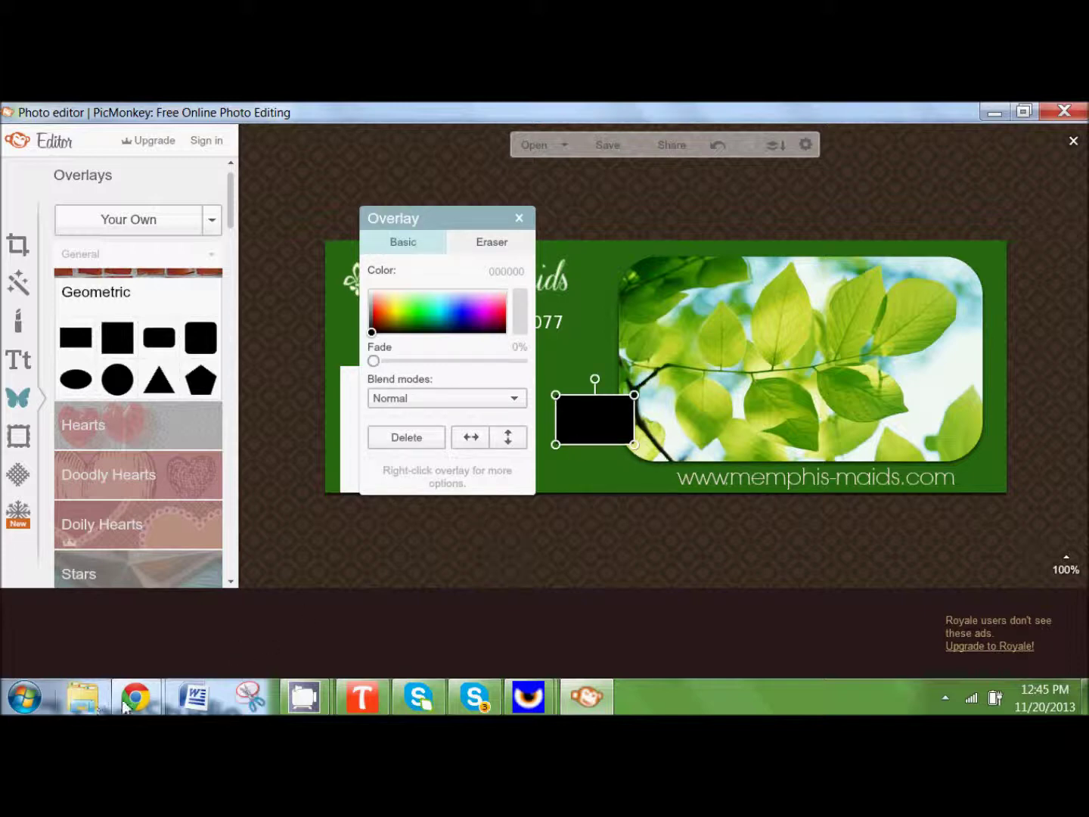
pyautogui.moveTo(136, 696)
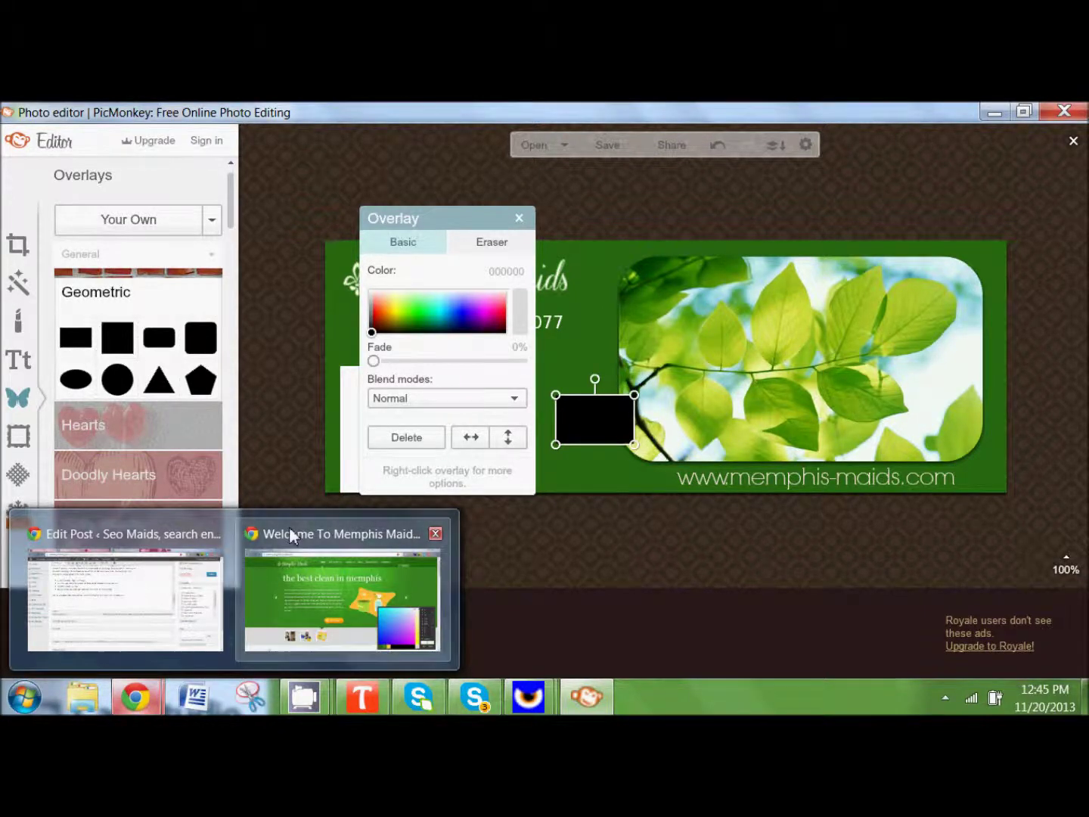
# Step: Eyedrop the Memphis Maids website green in Chrome, copy hex 66CD3C, then minimize Chrome
pyautogui.click(290, 527)
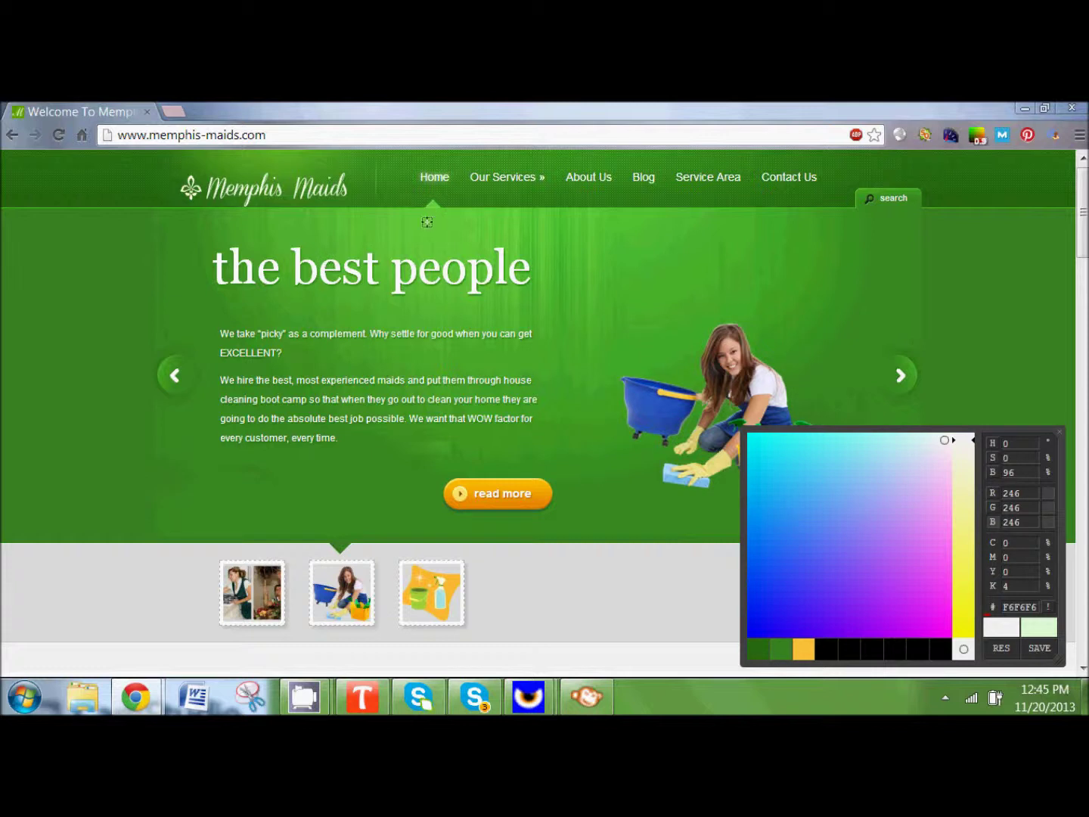
pyautogui.click(431, 224)
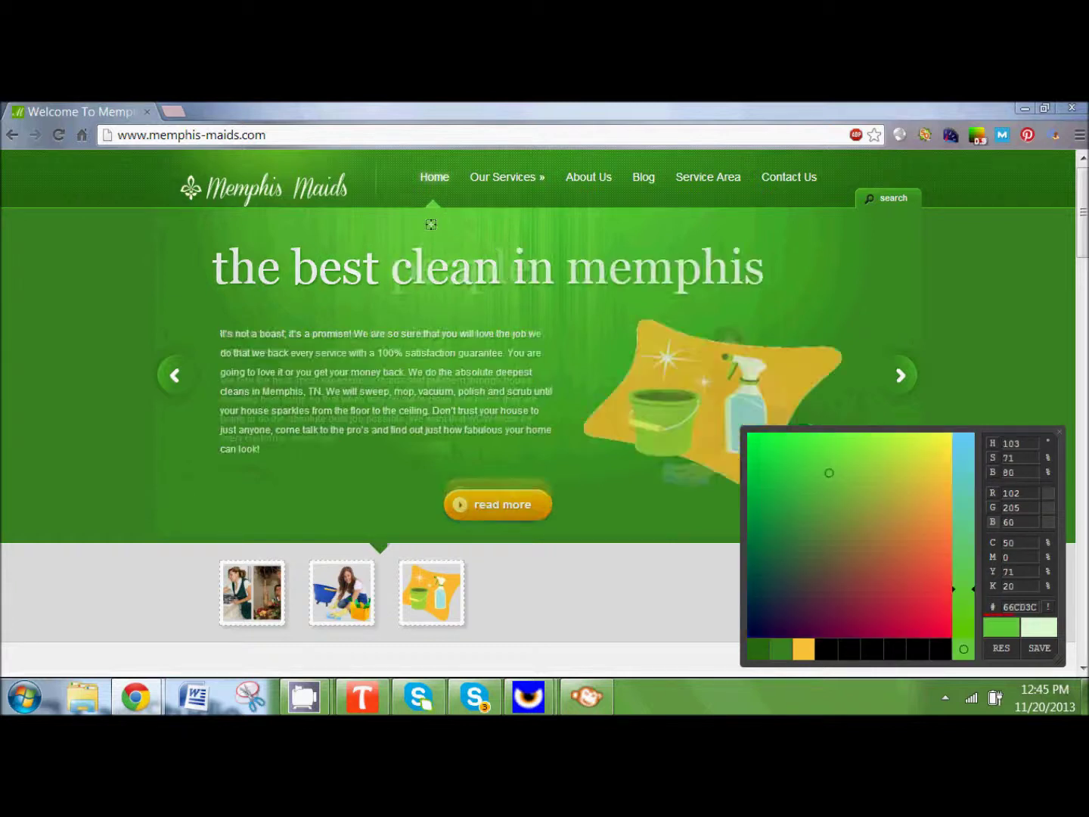
pyautogui.doubleClick(1020, 608)
pyautogui.hotkey('ctrl', 'c')
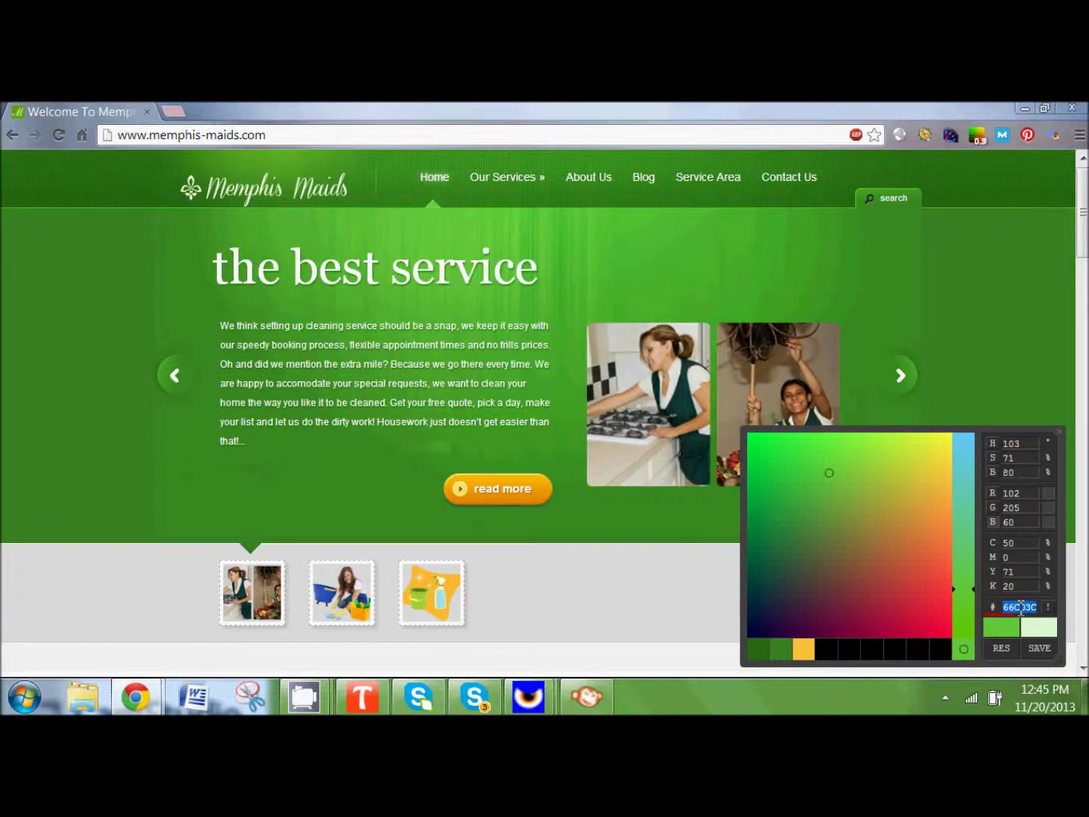
pyautogui.click(1023, 110)
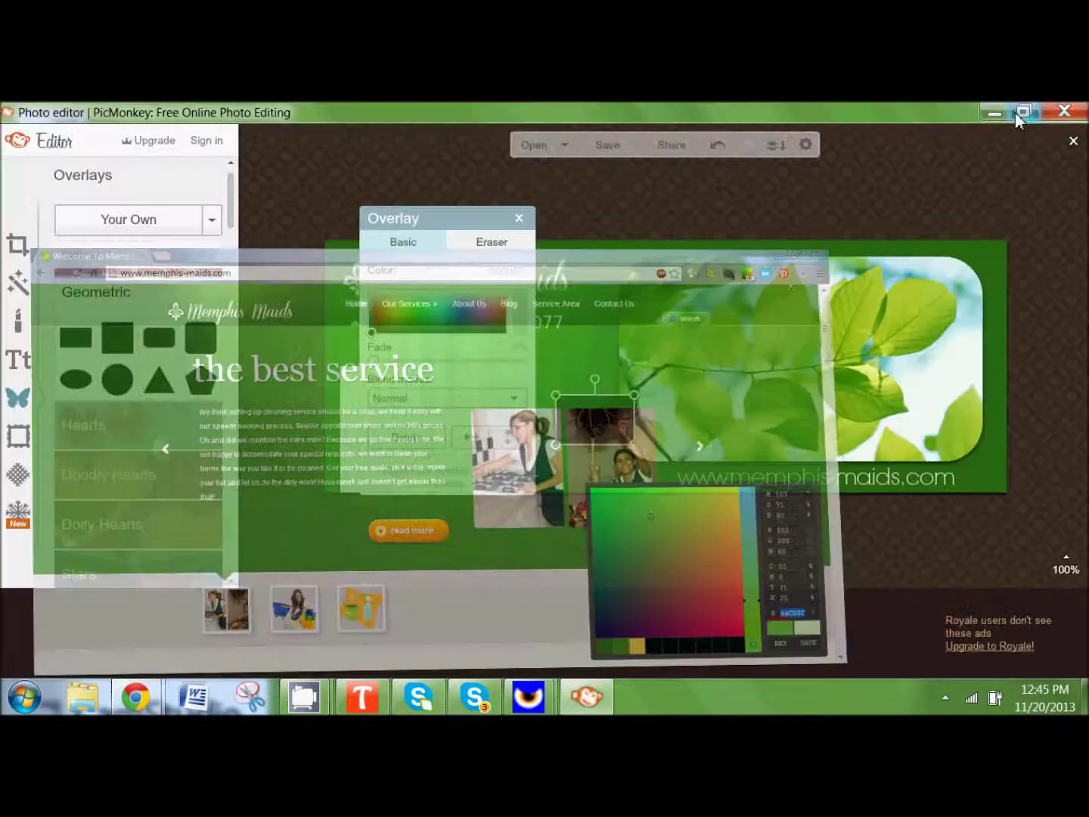
# Step: Recolour the rectangle to the pasted website green 66CD3C
pyautogui.moveTo(469, 227); pyautogui.dragTo(354, 161)
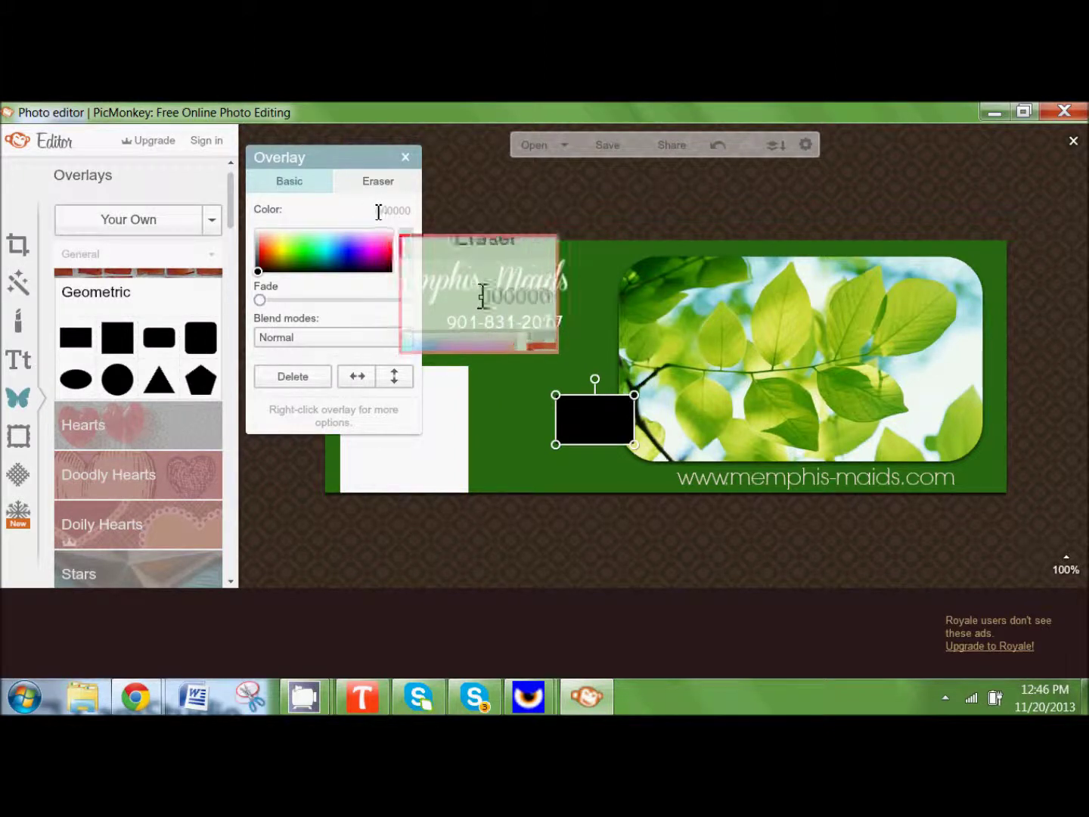
pyautogui.moveTo(376, 212); pyautogui.dragTo(413, 212)
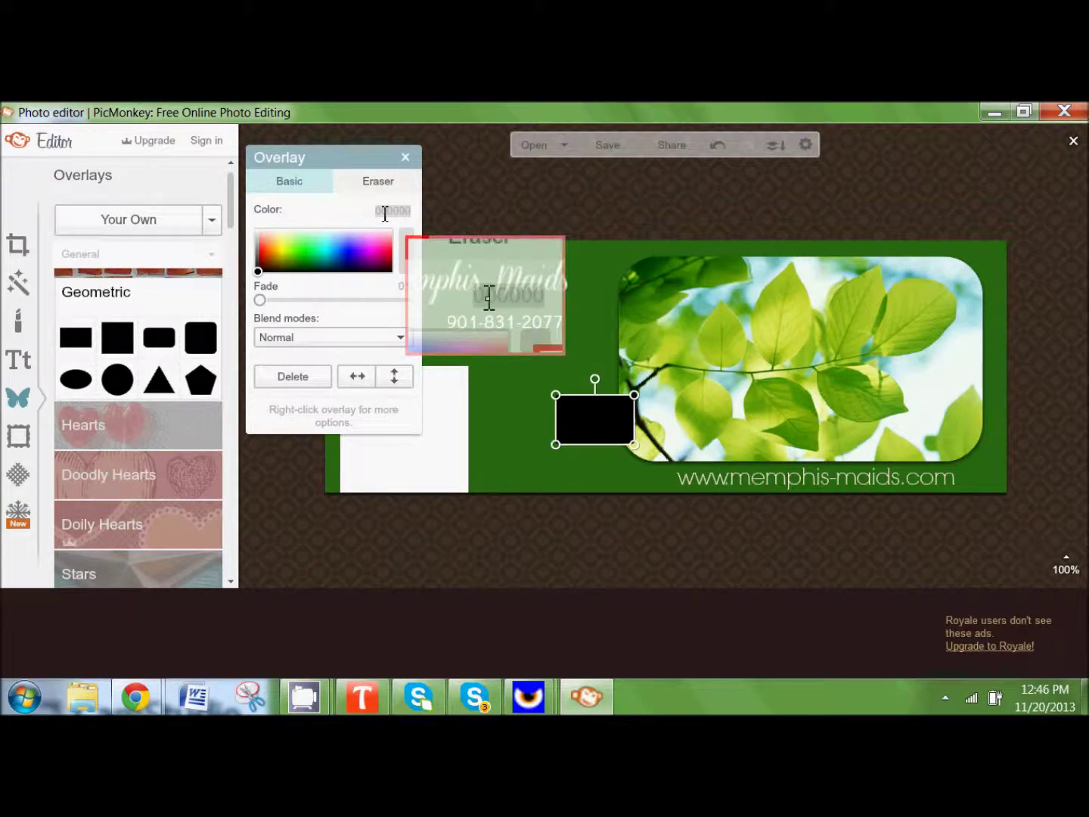
pyautogui.hotkey('ctrl', 'v')
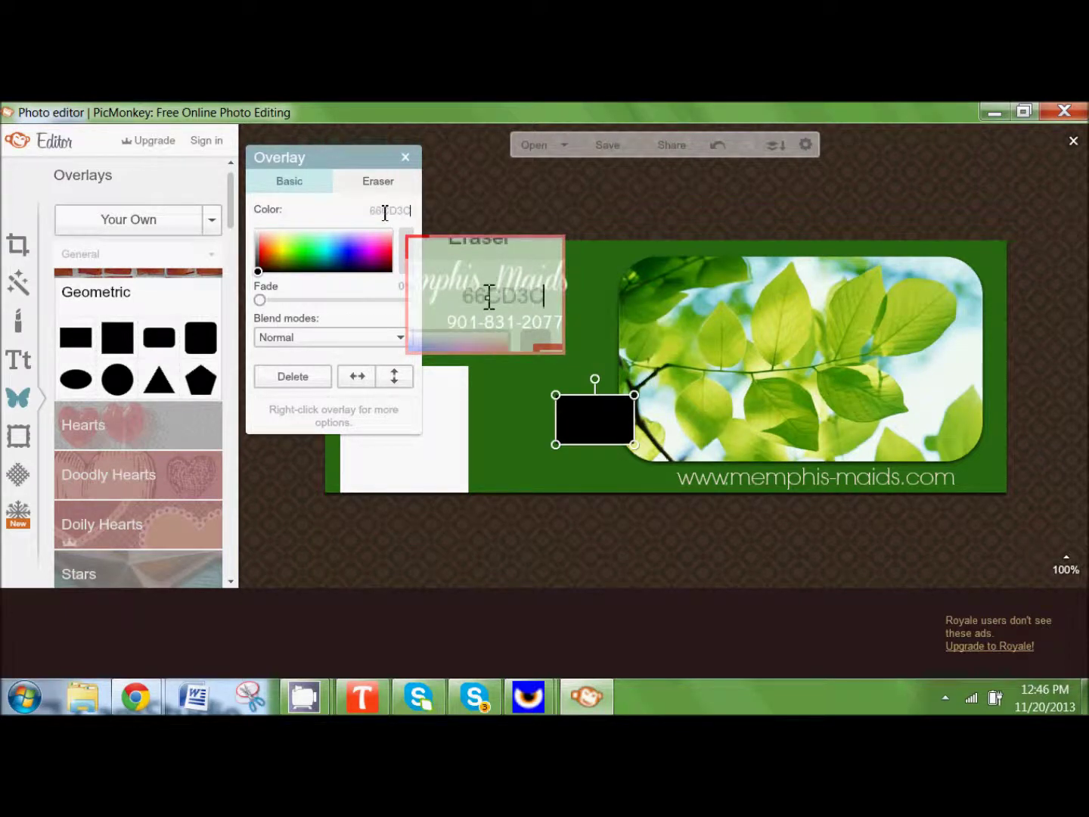
pyautogui.press('Return')
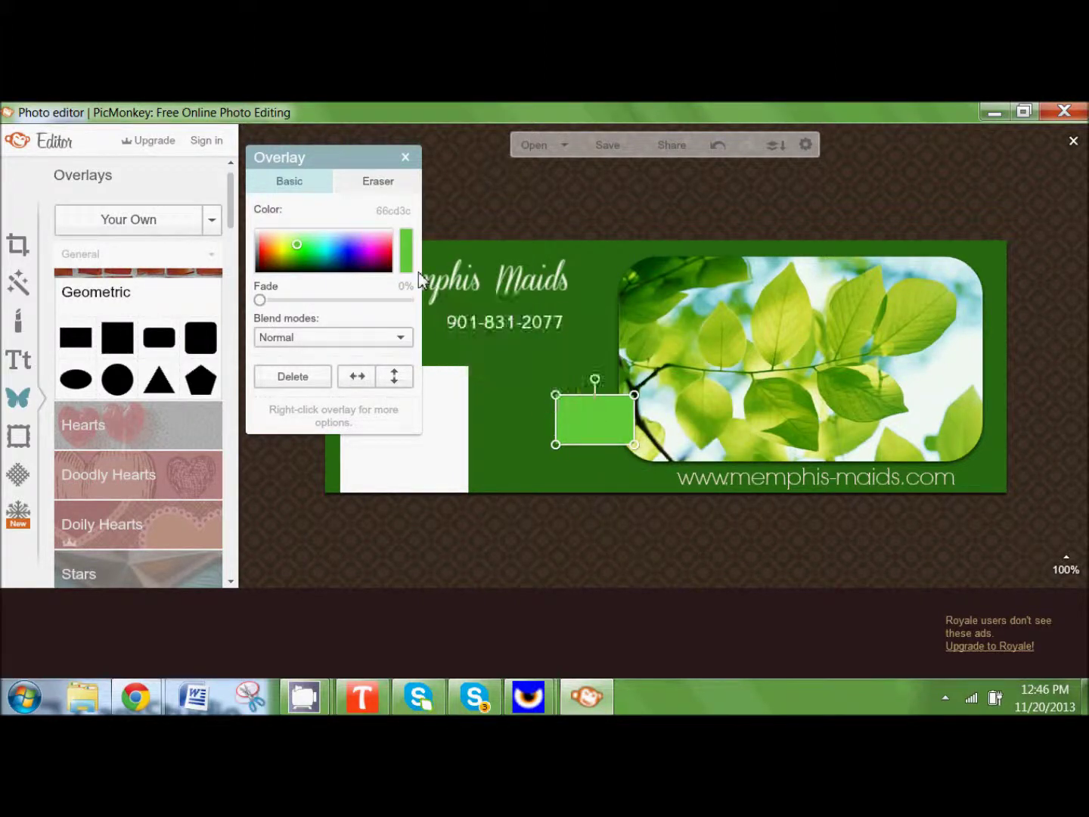
# Step: Stretch the green rectangle over the right half, send it to back, and raise the phone number
pyautogui.moveTo(586, 435); pyautogui.dragTo(1035, 516)
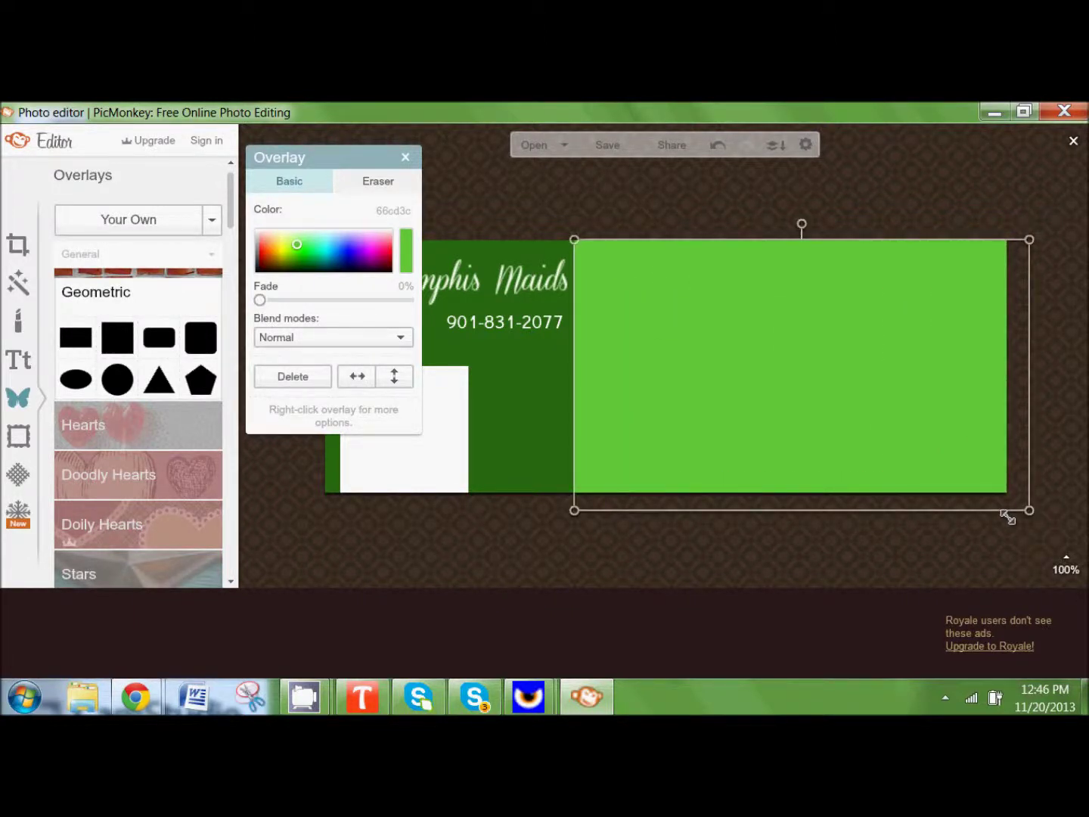
pyautogui.moveTo(801, 440); pyautogui.dragTo(804, 440)
pyautogui.moveTo(335, 159); pyautogui.dragTo(142, 269)
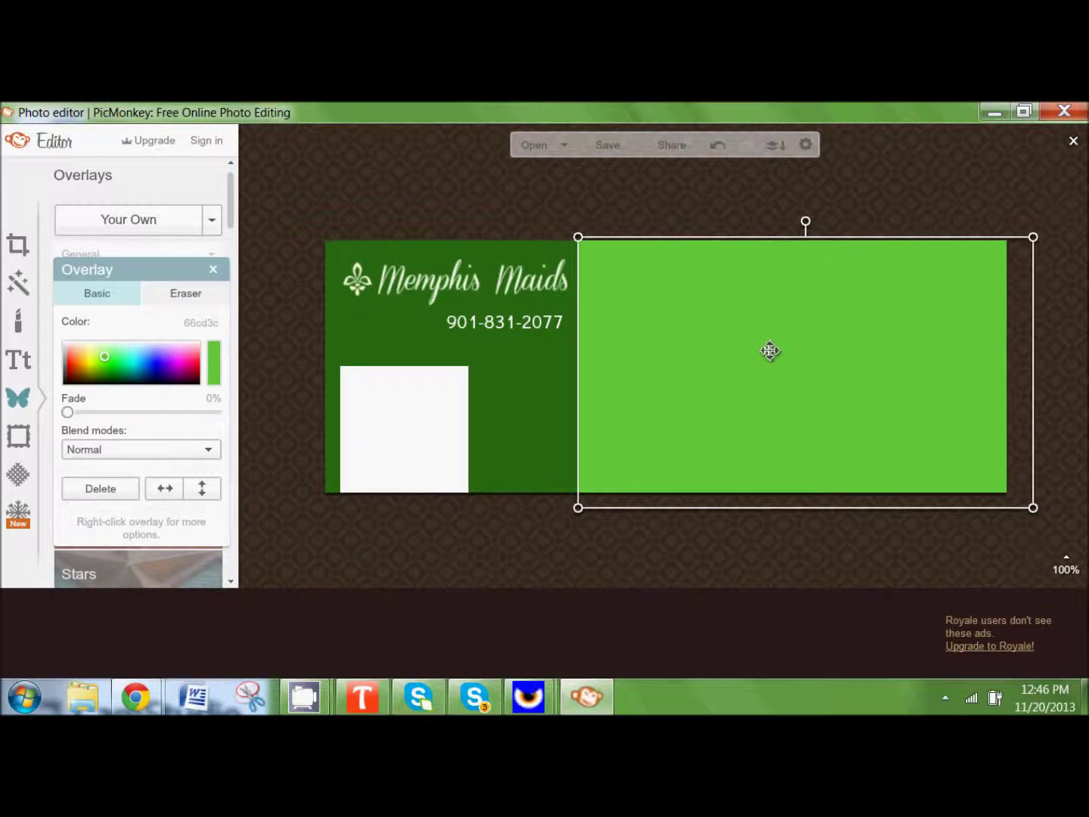
pyautogui.rightClick(770, 351)
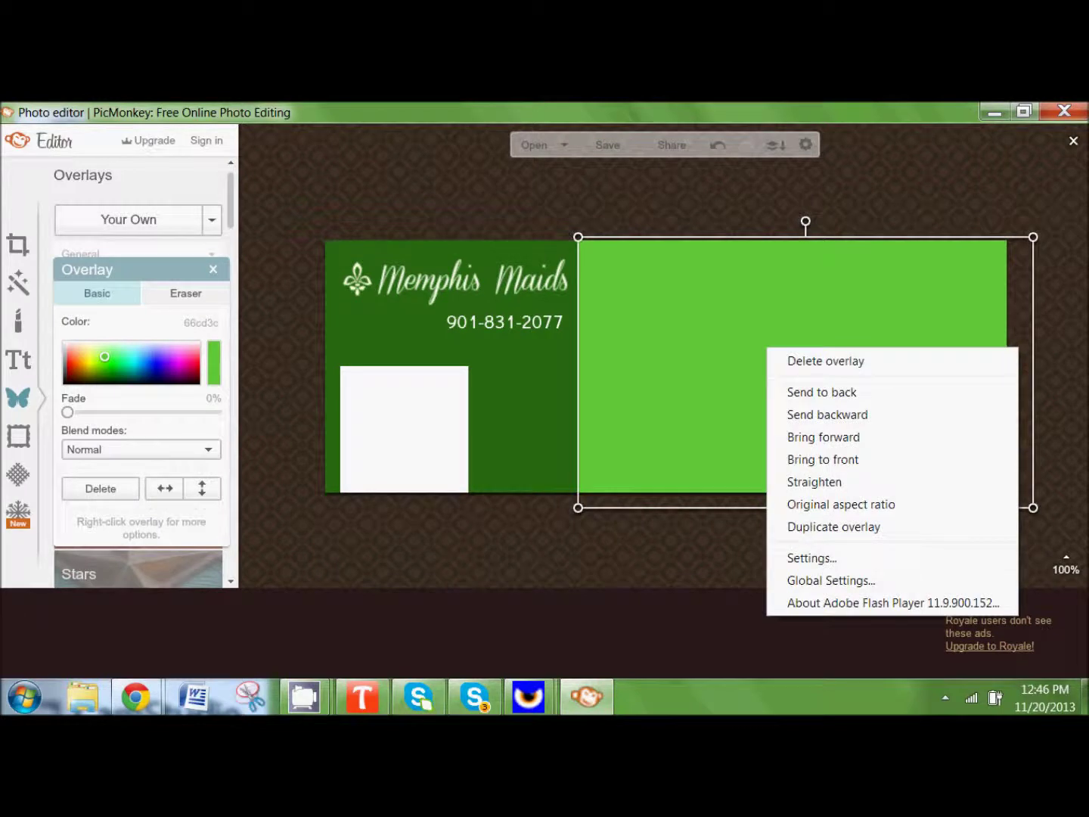
pyautogui.click(788, 396)
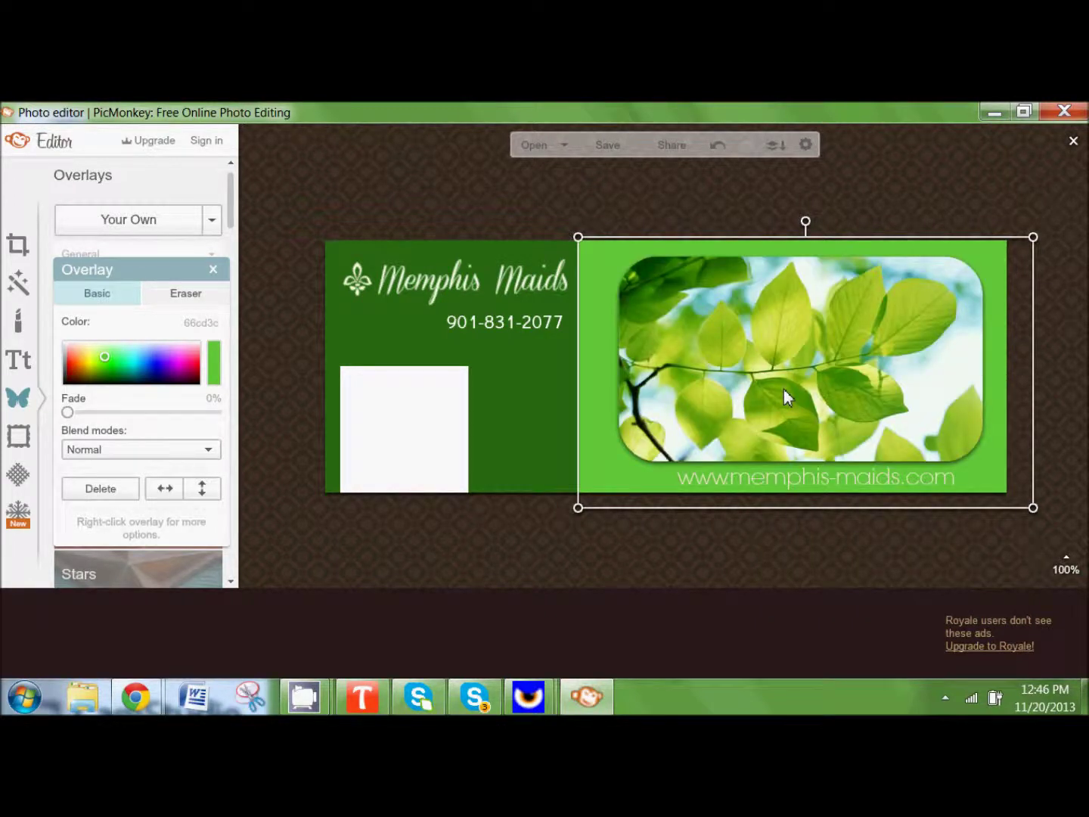
pyautogui.click(549, 530)
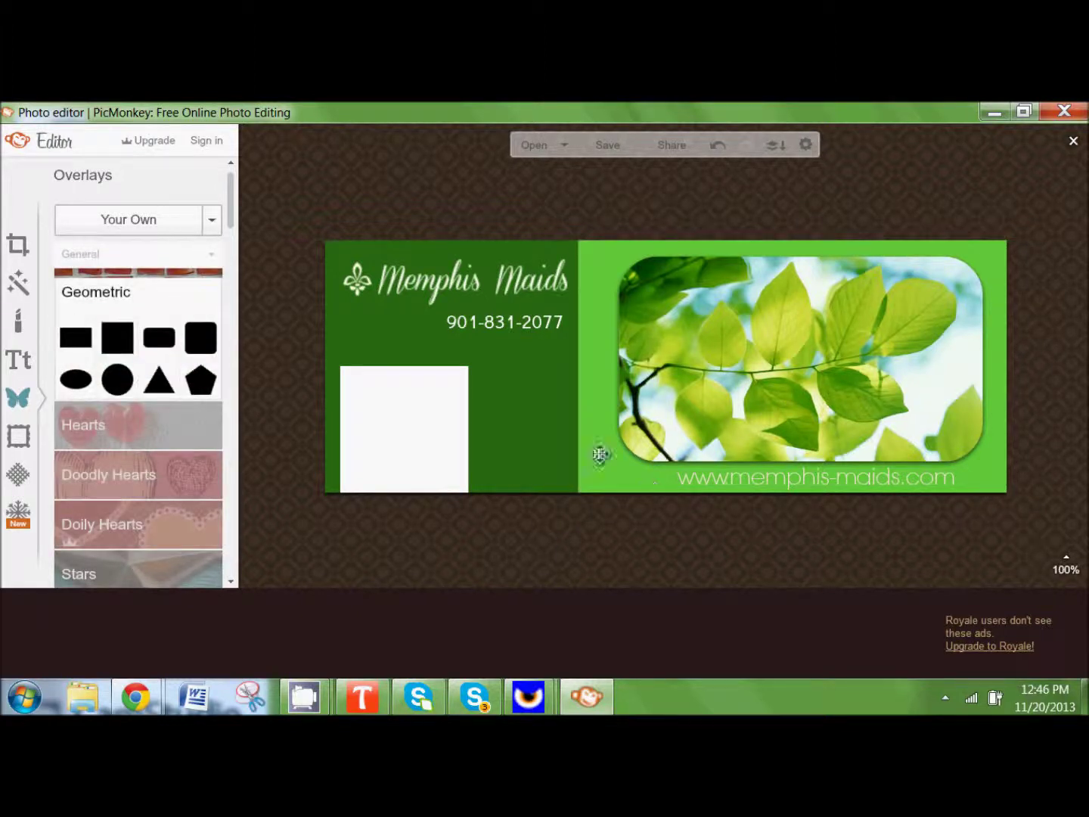
pyautogui.moveTo(595, 447); pyautogui.dragTo(609, 451)
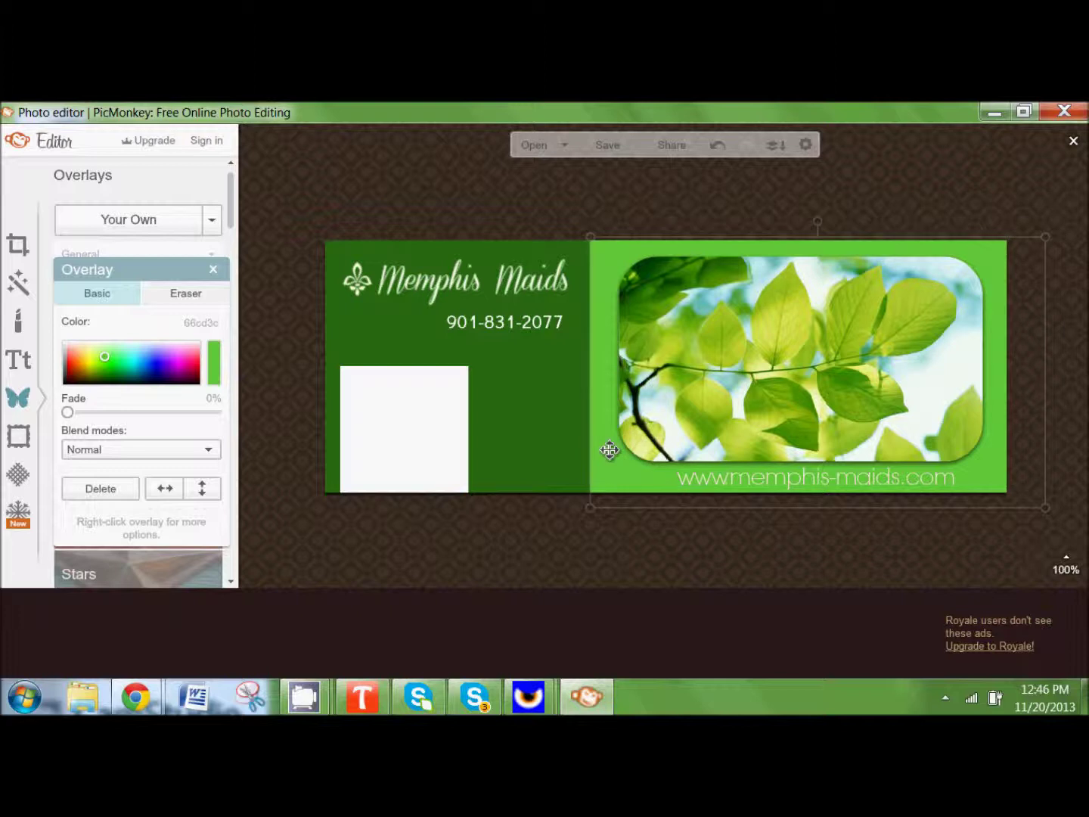
pyautogui.click(544, 528)
pyautogui.moveTo(512, 326); pyautogui.dragTo(515, 308)
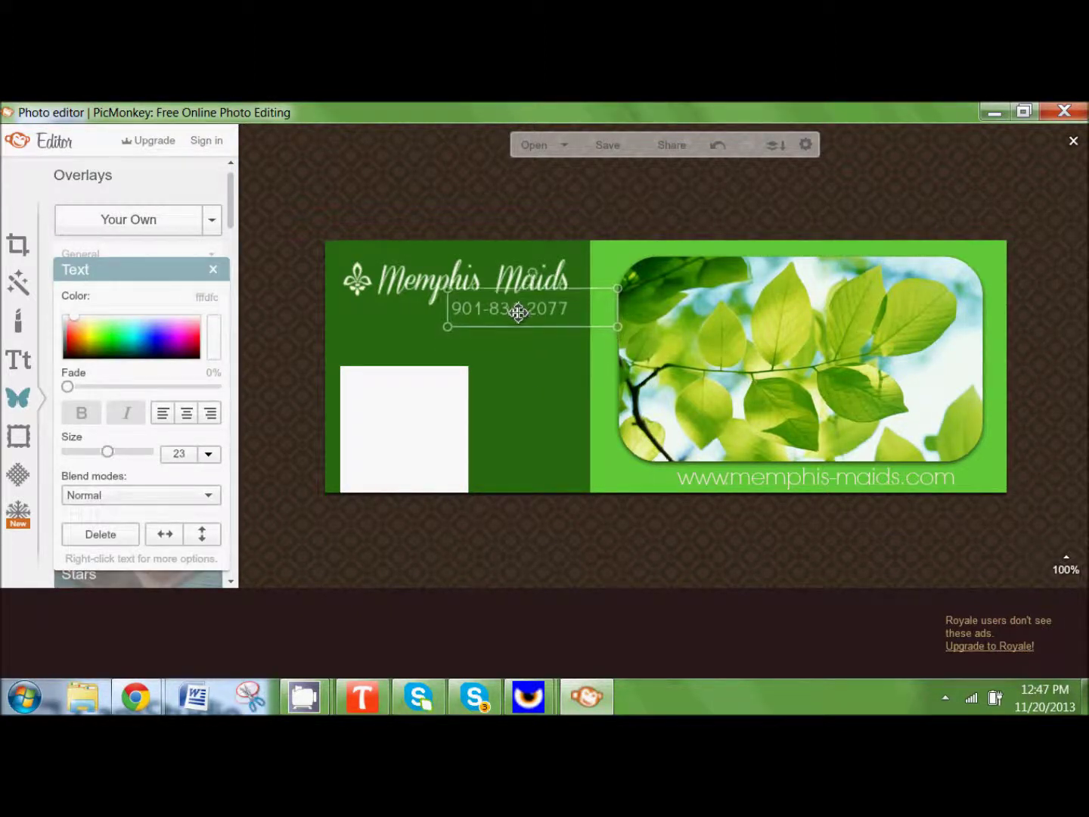
# Step: Deselect the phone number, now sitting just beneath the Memphis Maids logo
pyautogui.click(527, 571)
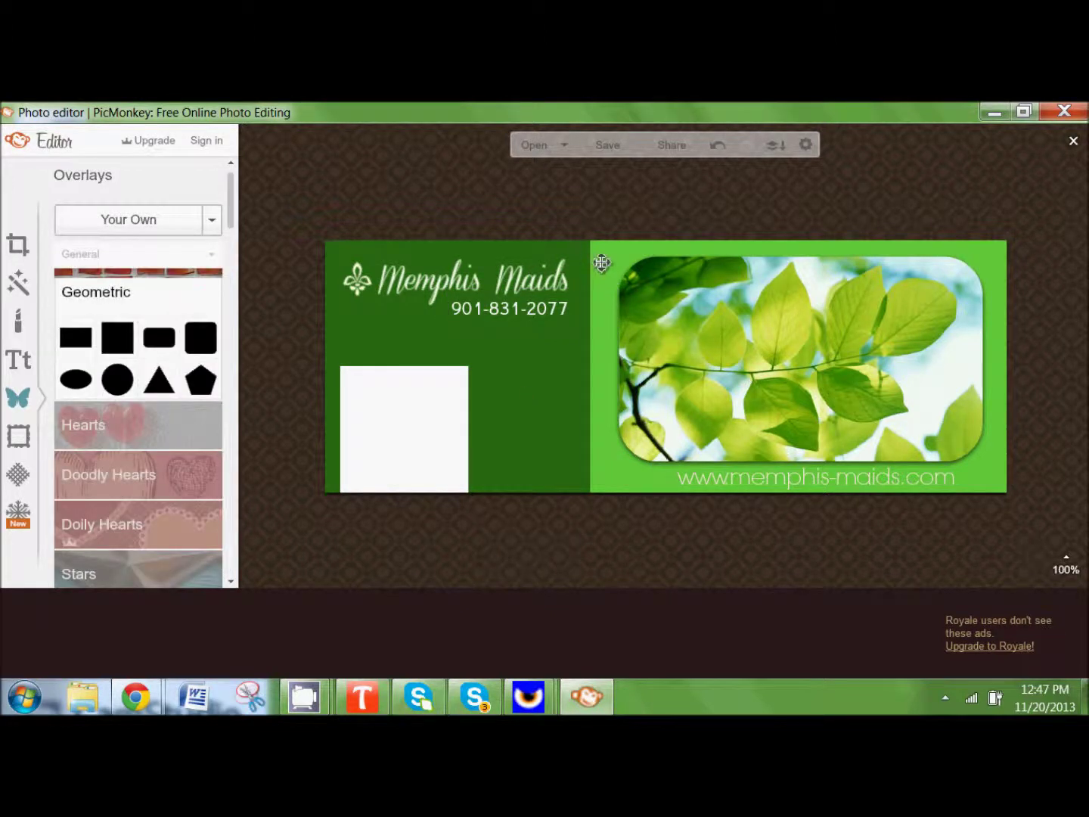
# Step: Add a Geometric square, move it left, and colour it 66cc3c
pyautogui.click(112, 345)
pyautogui.moveTo(624, 377); pyautogui.dragTo(459, 391)
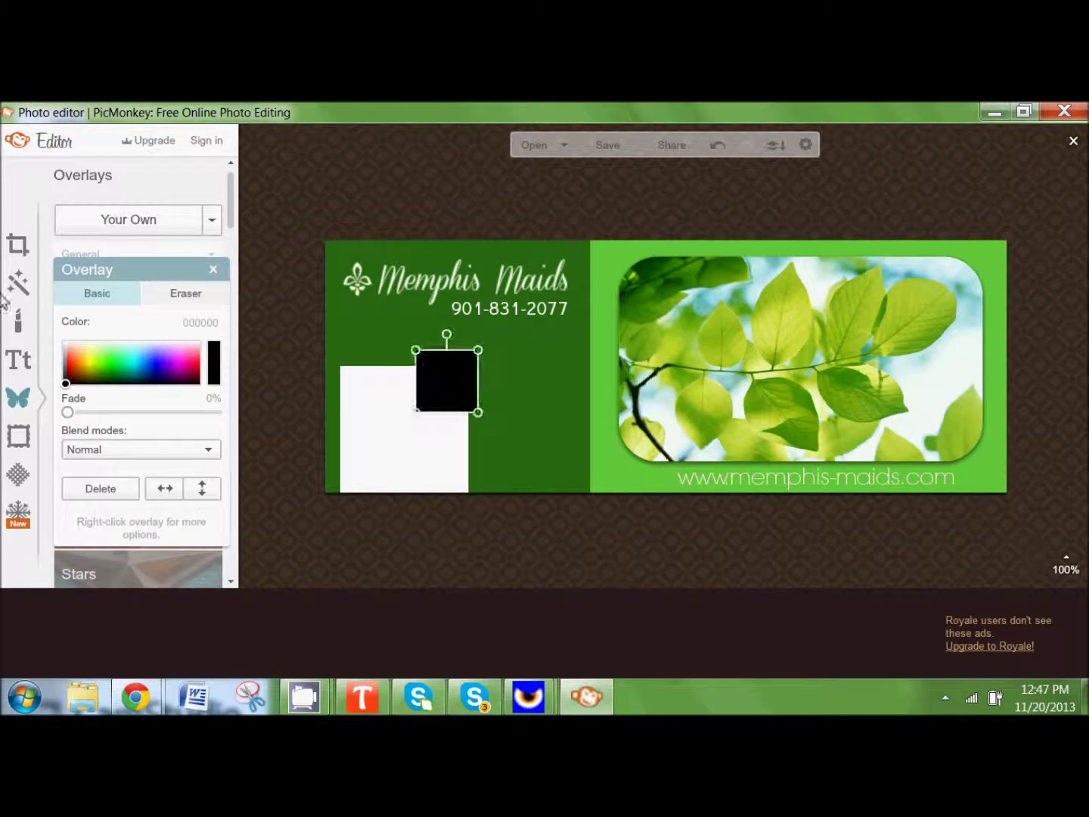
pyautogui.moveTo(137, 270); pyautogui.dragTo(172, 260)
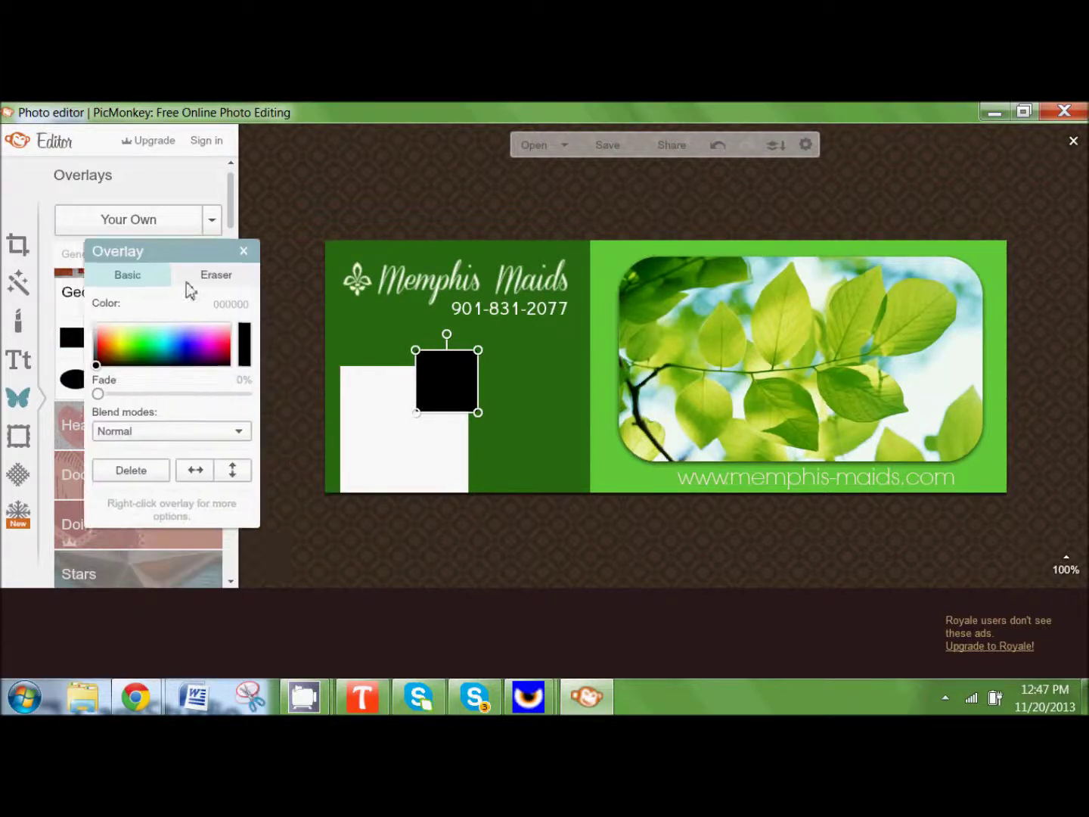
pyautogui.click(231, 303)
pyautogui.write('66CC3C')
pyautogui.press('Return')
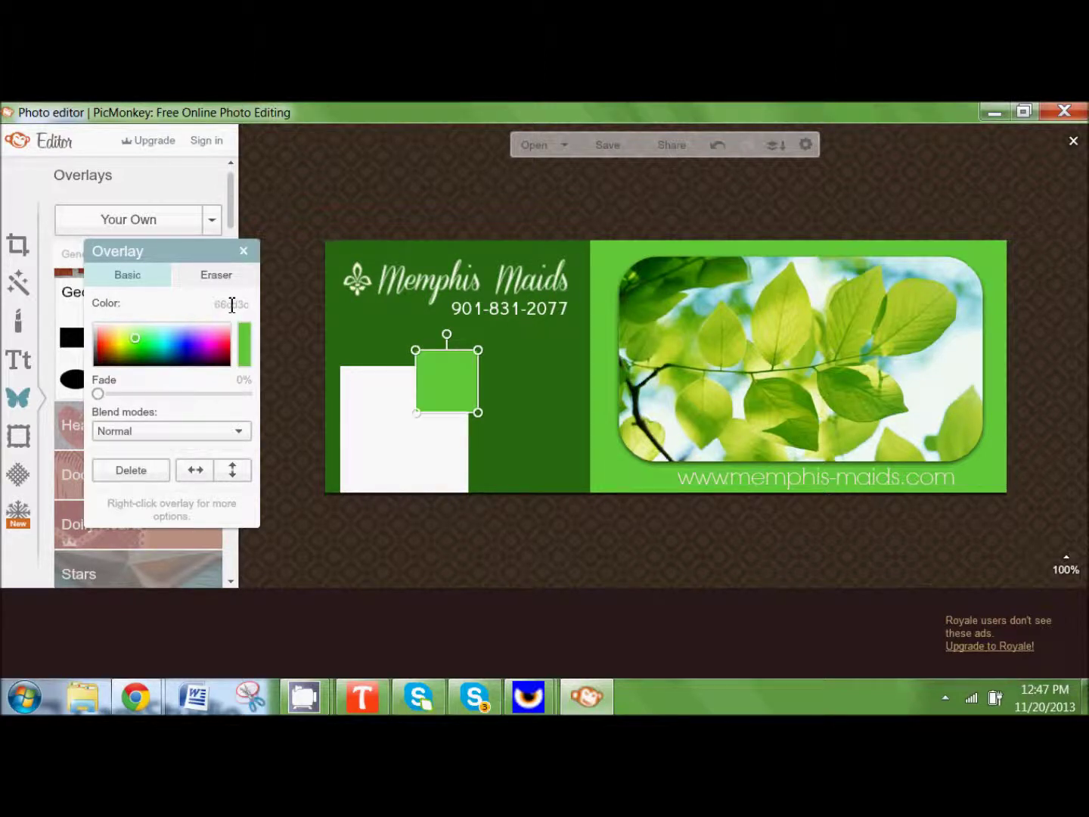
# Step: Size the green square over the white placeholder and send it behind as a frame
pyautogui.moveTo(450, 373); pyautogui.dragTo(533, 514)
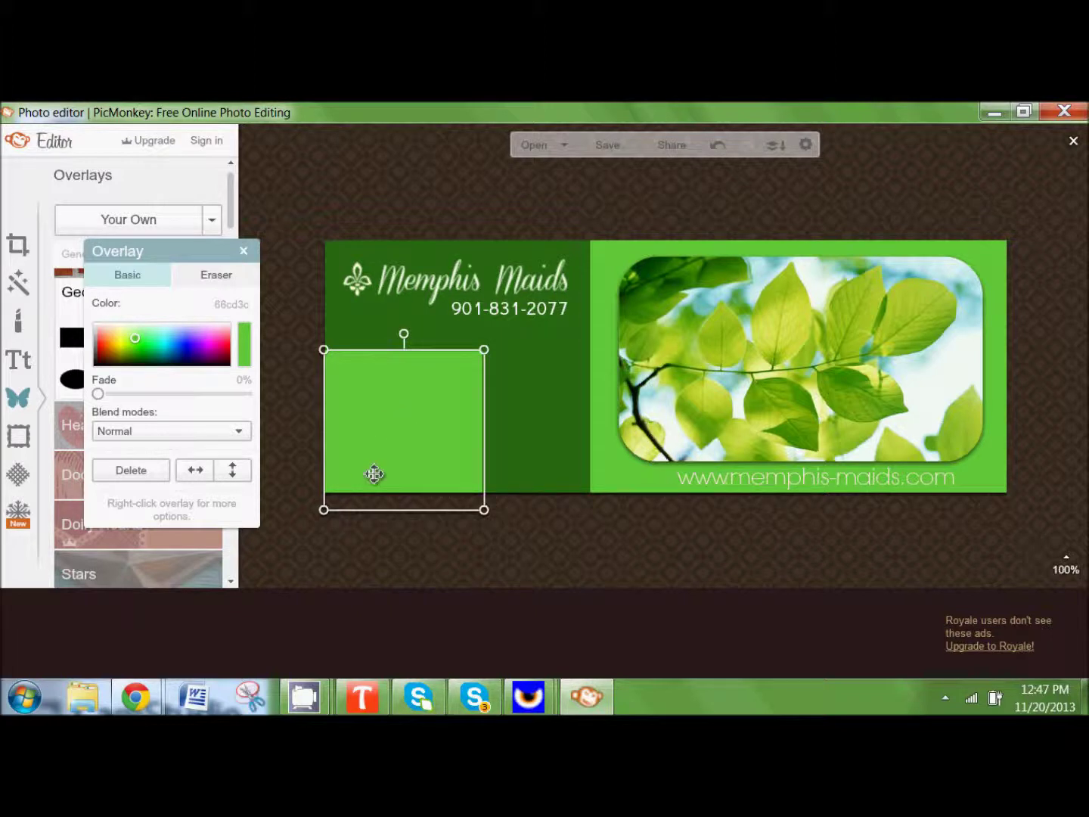
pyautogui.rightClick(373, 475)
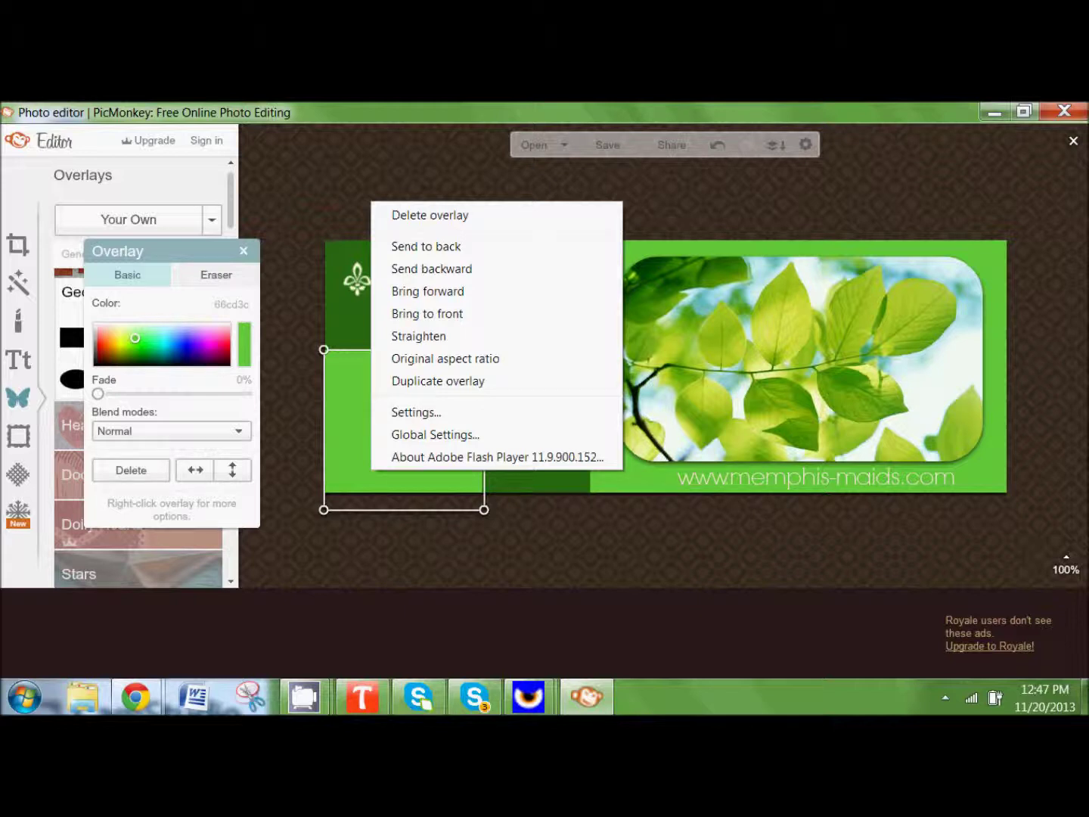
pyautogui.click(404, 247)
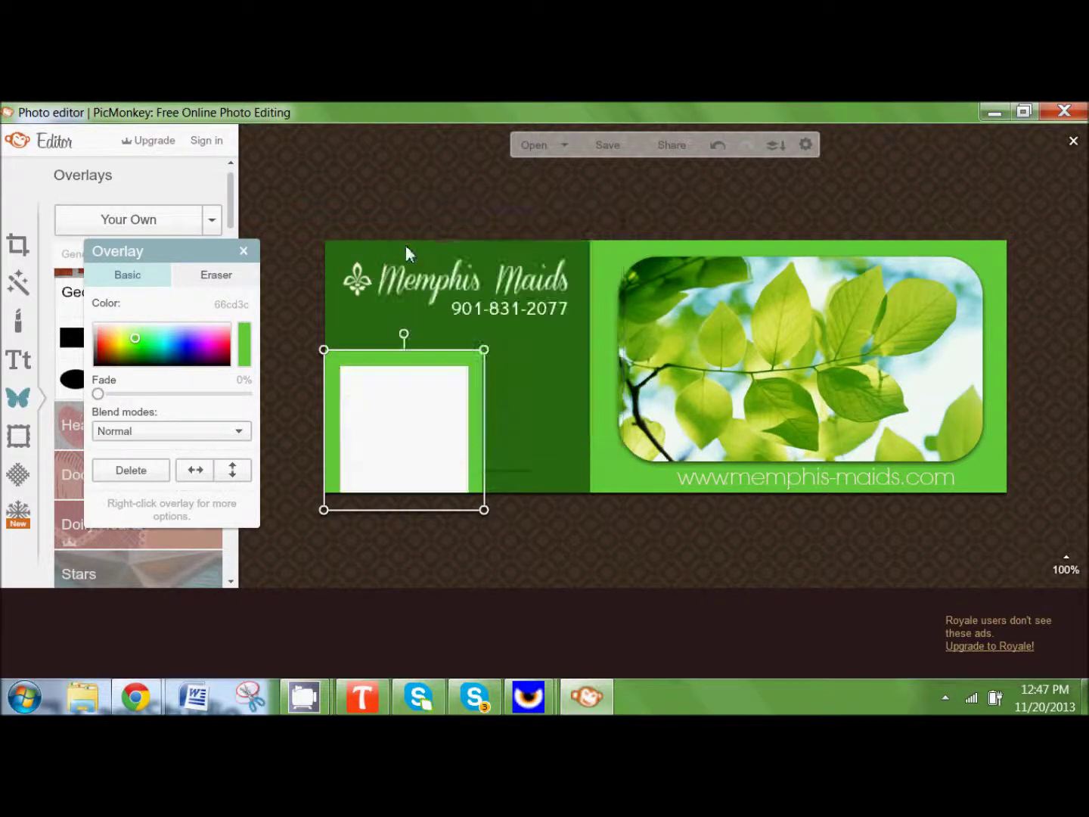
pyautogui.click(272, 185)
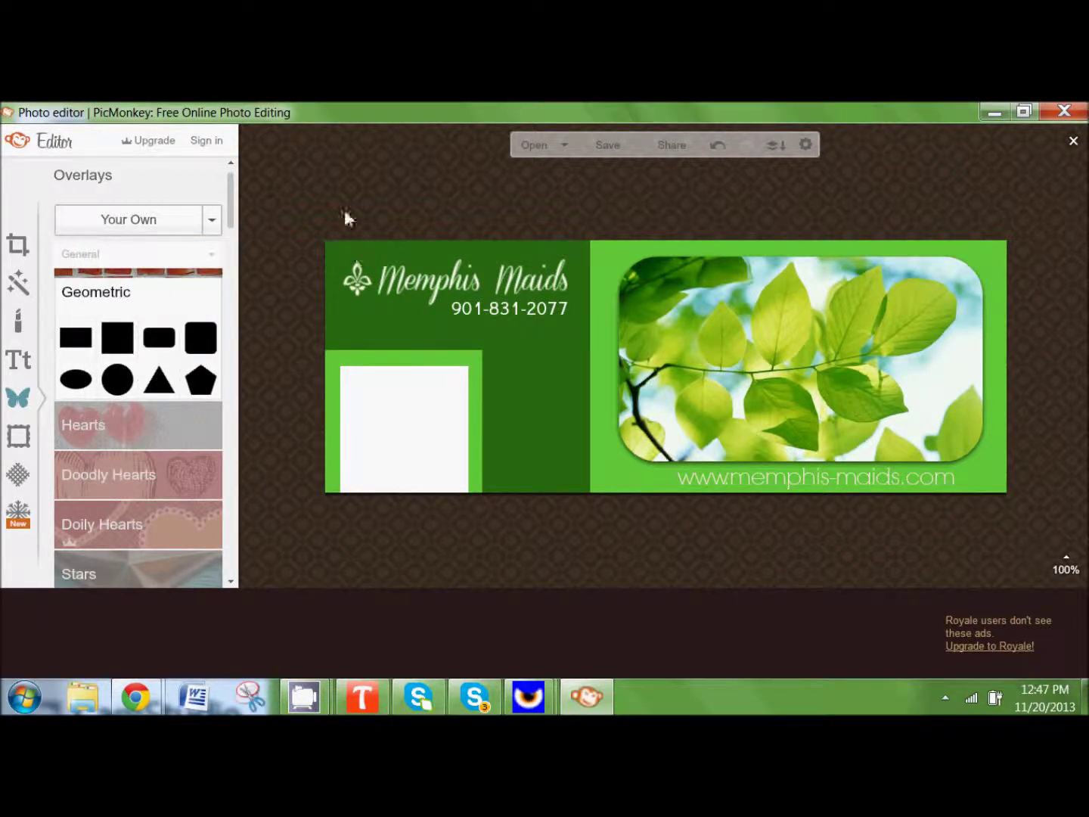
pyautogui.moveTo(603, 403); pyautogui.dragTo(615, 412)
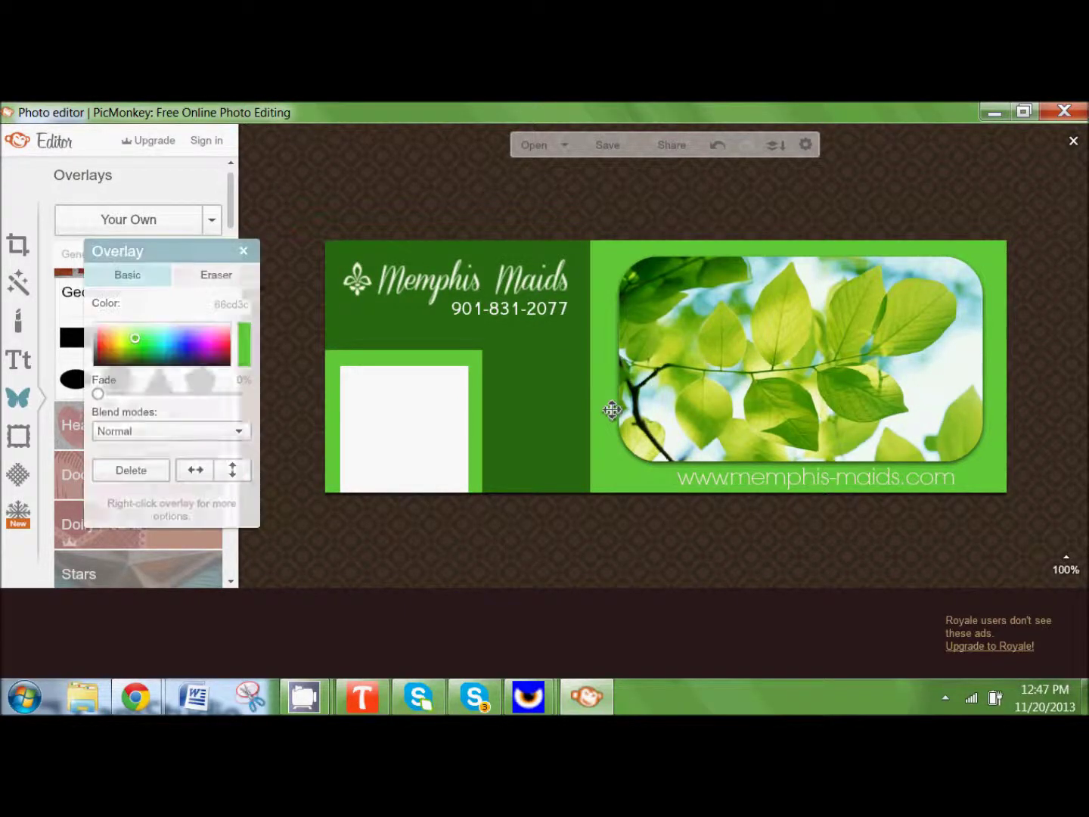
pyautogui.click(406, 200)
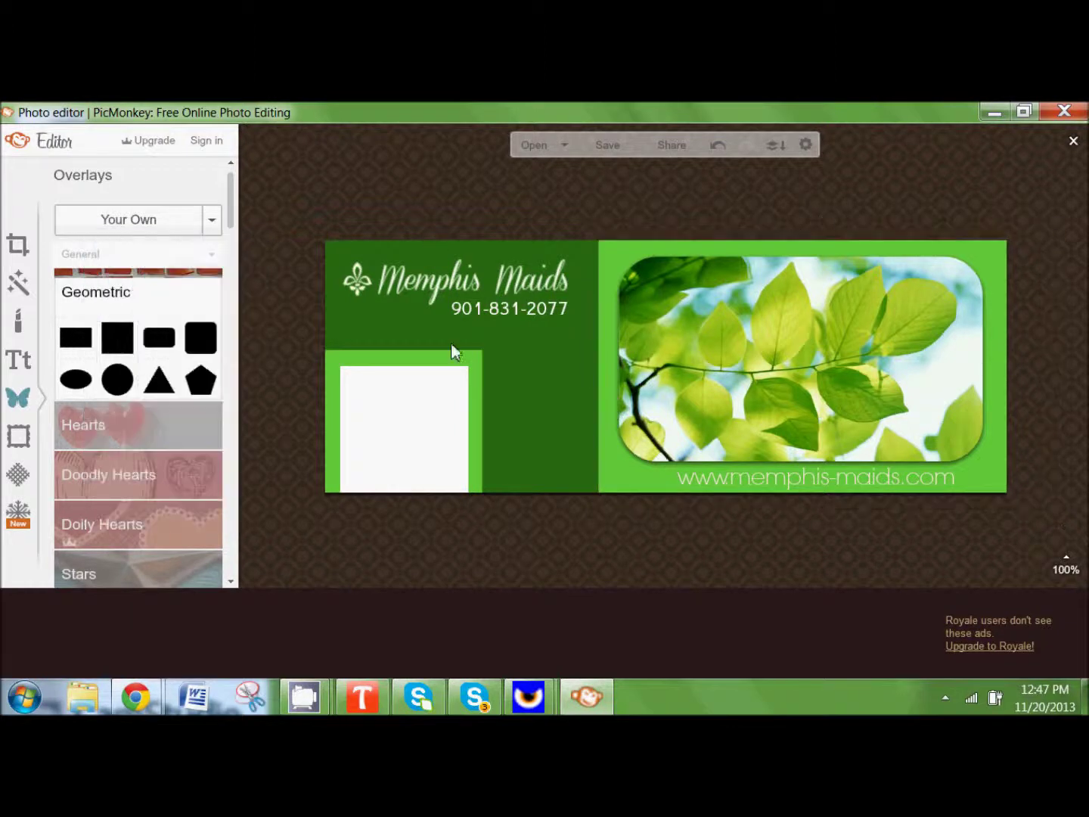
# Step: Shift the leaf photo slightly right and bring up the Save panel
pyautogui.moveTo(776, 368); pyautogui.dragTo(783, 364)
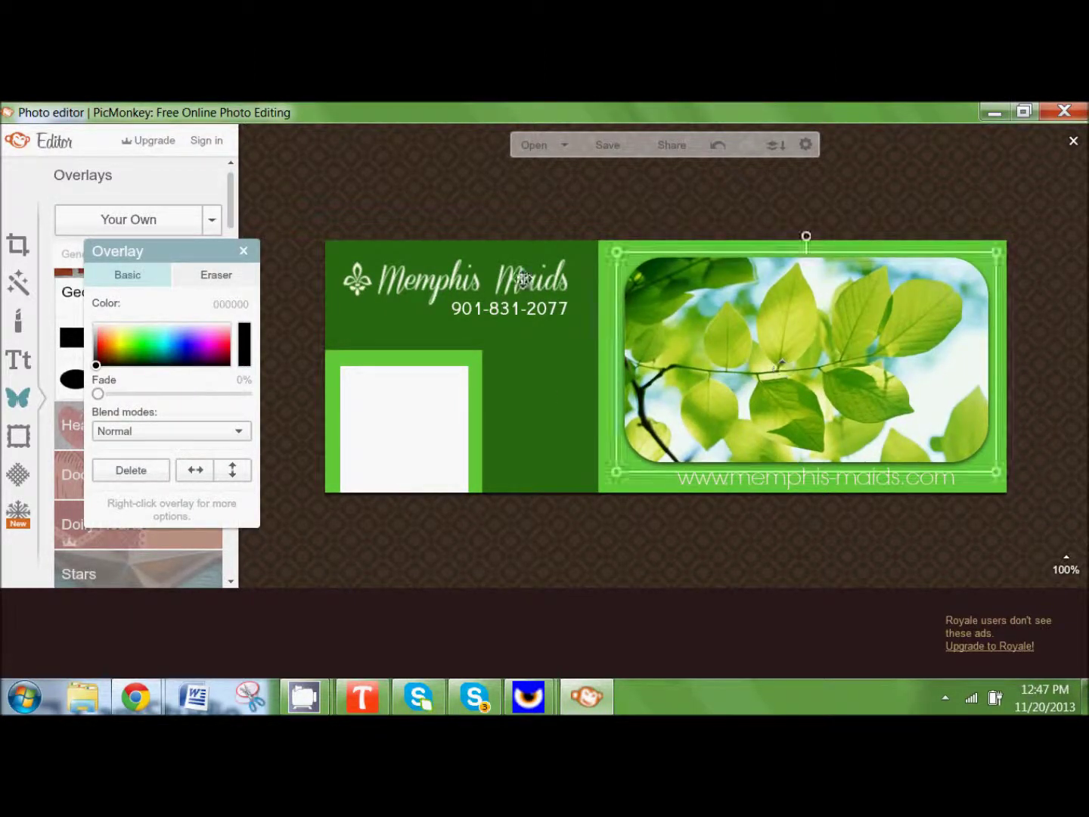
pyautogui.click(420, 372)
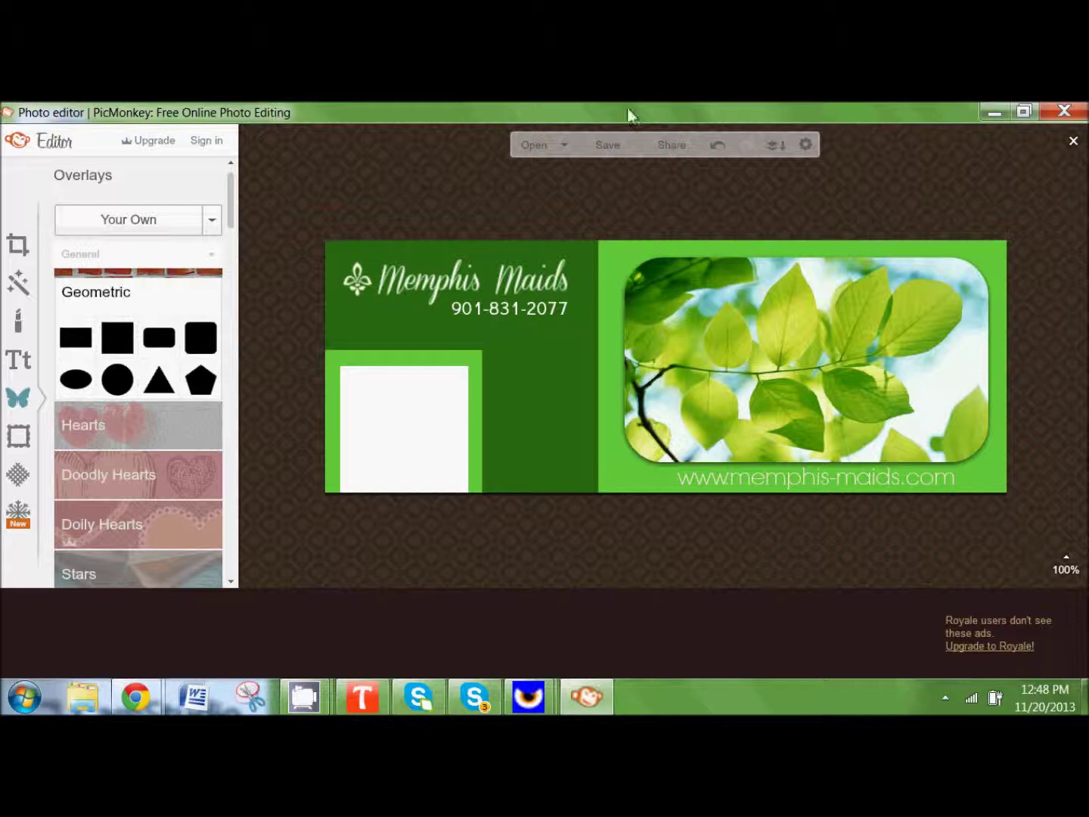
pyautogui.click(609, 145)
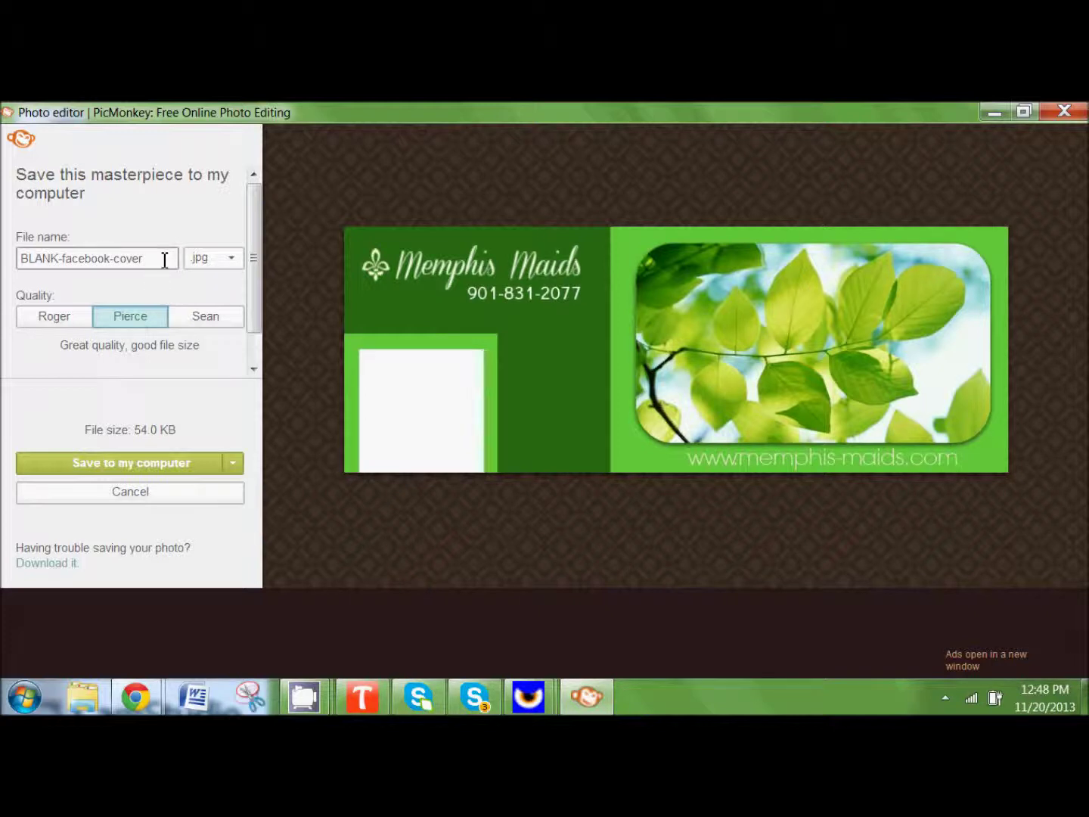
# Step: Save the cover to the desktop as memphismaidsfacebook.jpg at Sean quality
pyautogui.click(207, 317)
pyautogui.moveTo(160, 258); pyautogui.dragTo(4, 258)
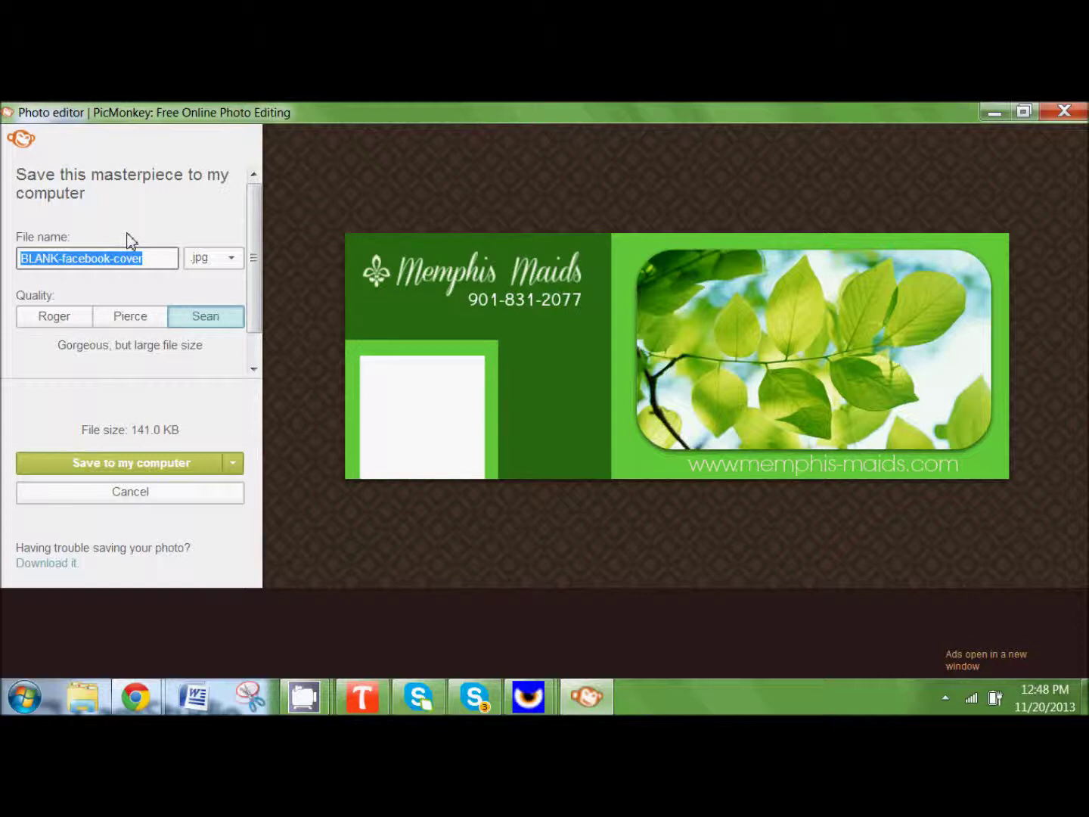
pyautogui.write('mem')
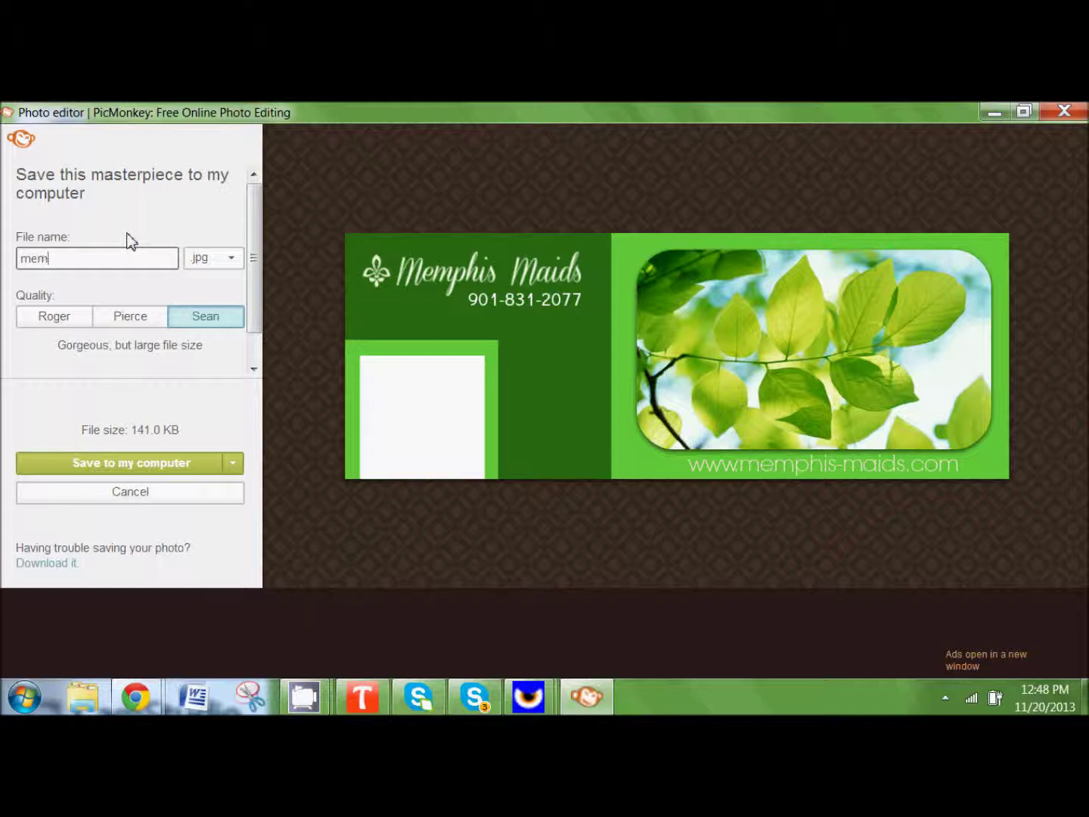
pyautogui.write('phismaidsfacebook')
pyautogui.click(215, 319)
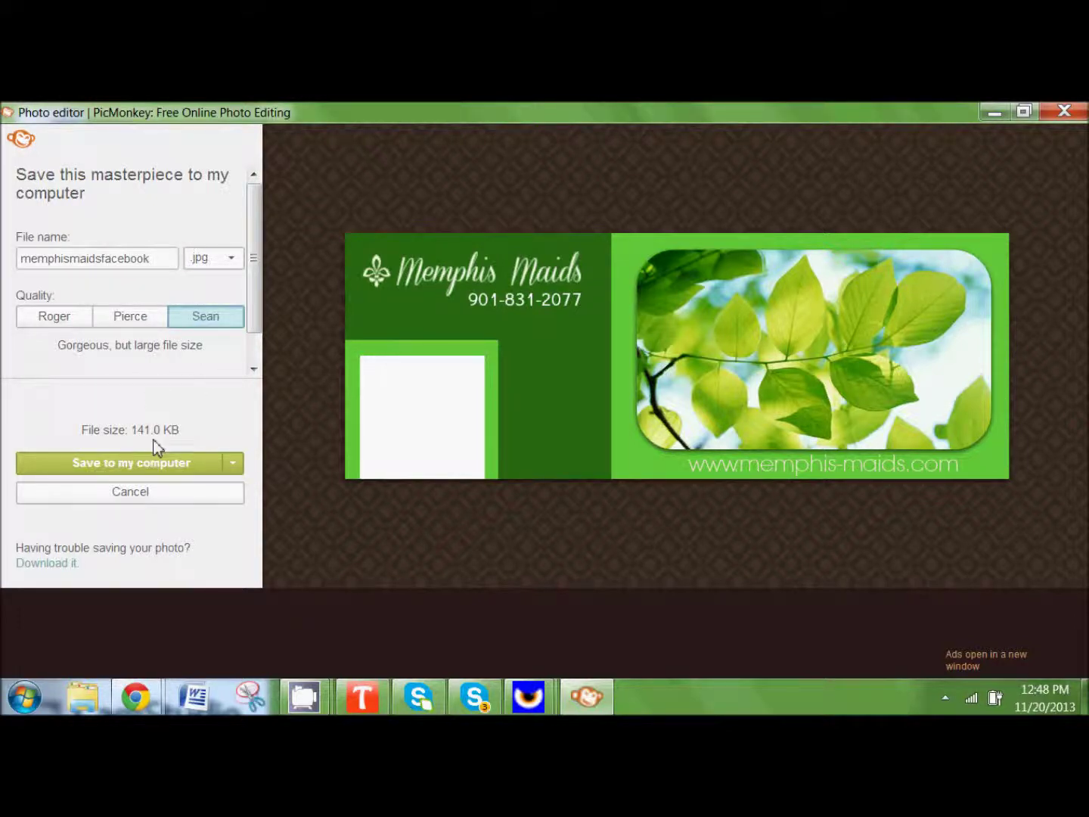
pyautogui.click(102, 462)
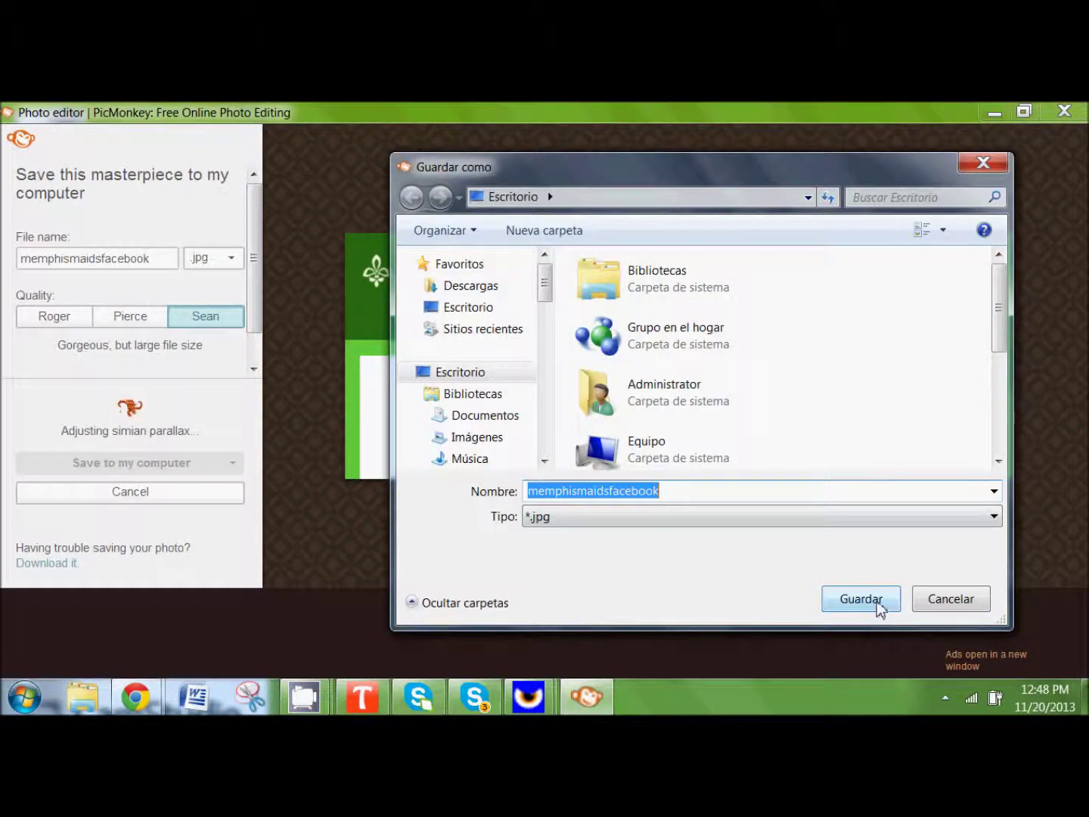
pyautogui.click(875, 602)
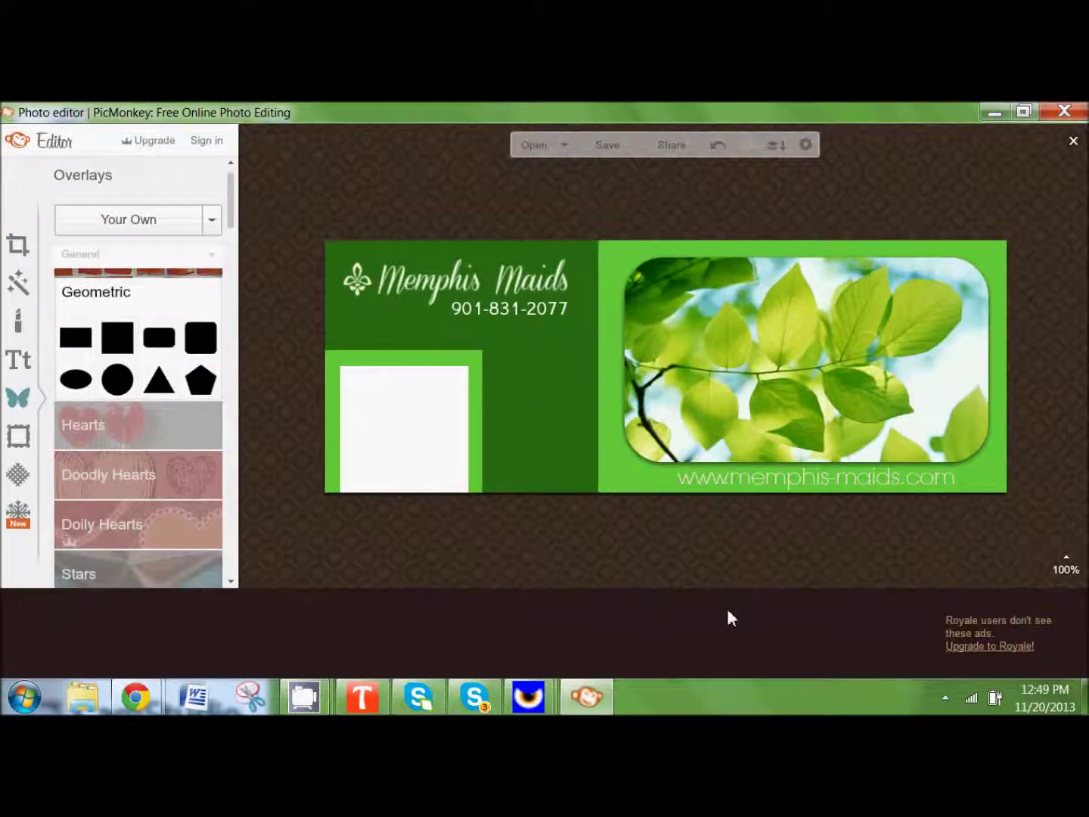
# Step: Preview the saved memphismaidsfacebook cover from the desktop in Photo Gallery, then return to the desktop
pyautogui.click(993, 113)
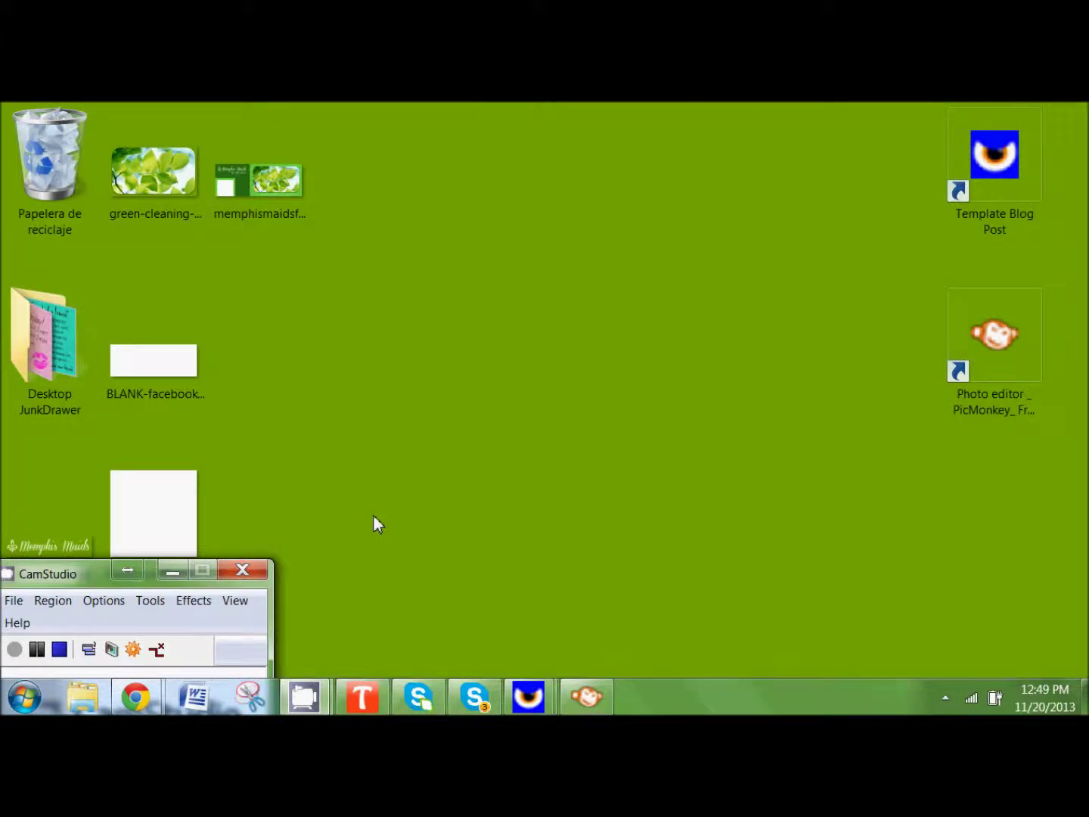
pyautogui.doubleClick(261, 182)
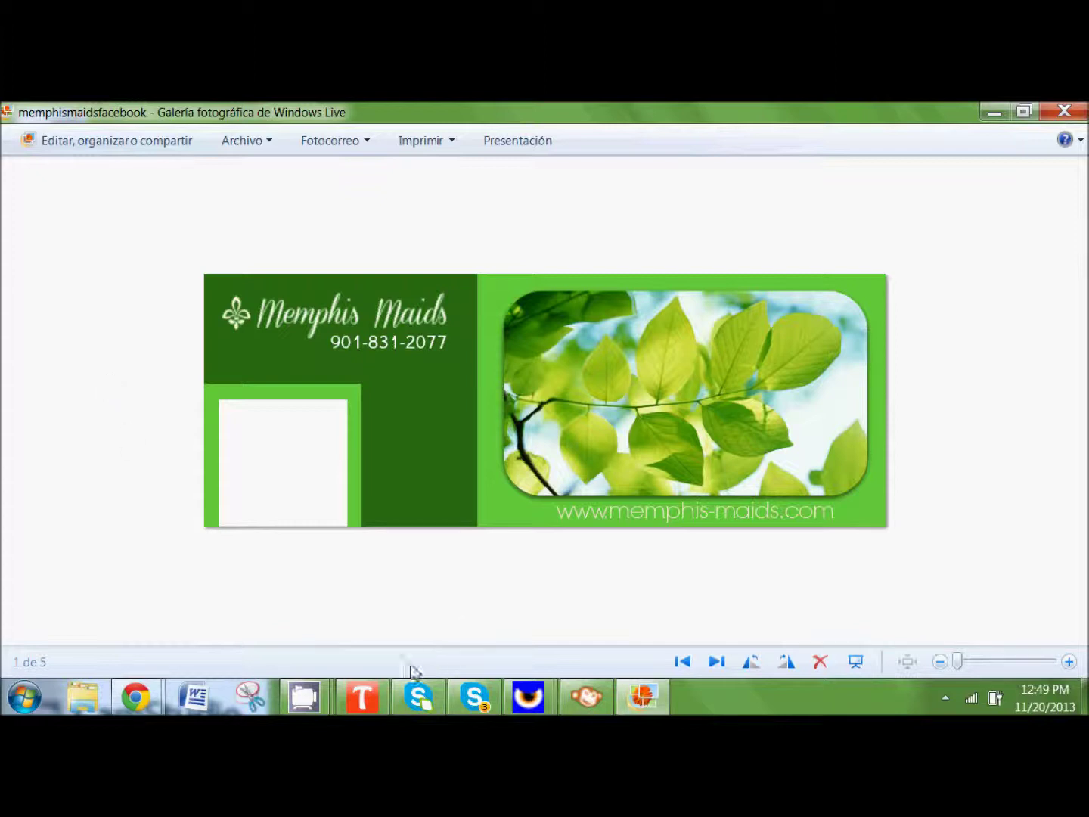
pyautogui.click(993, 113)
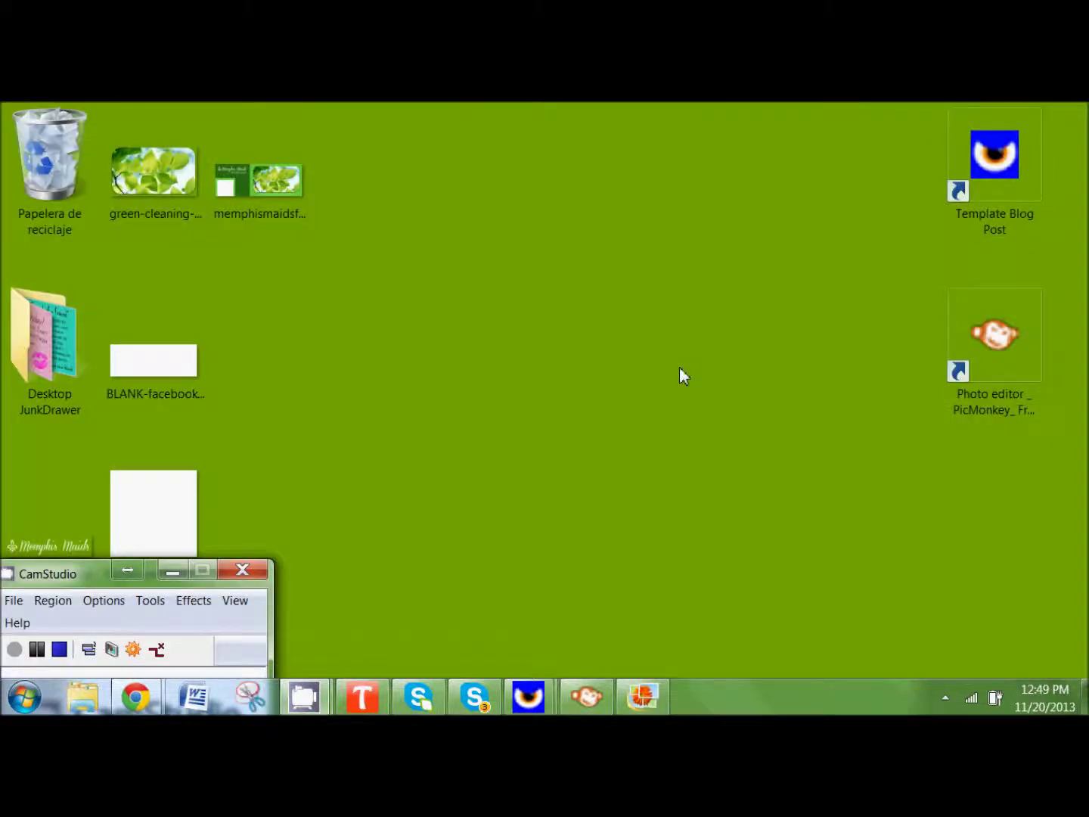